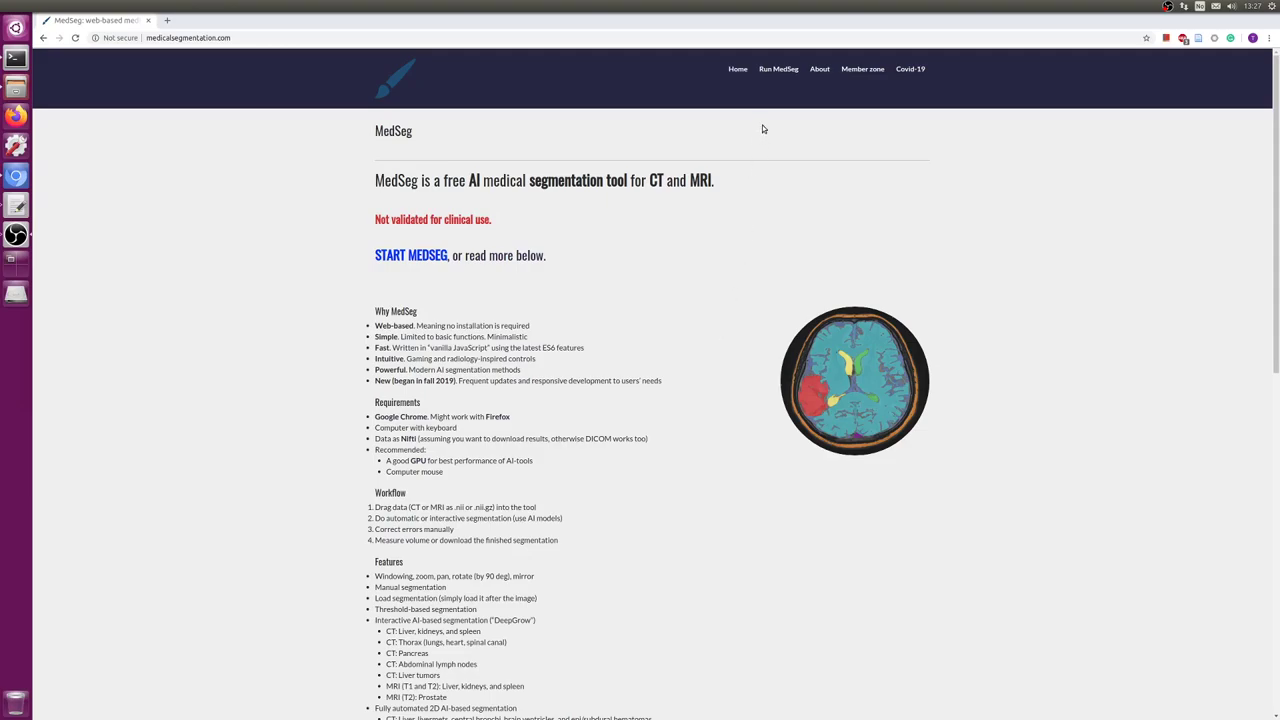
- Run MedSeg and load the sample abdominal CT scan
click(776, 80)
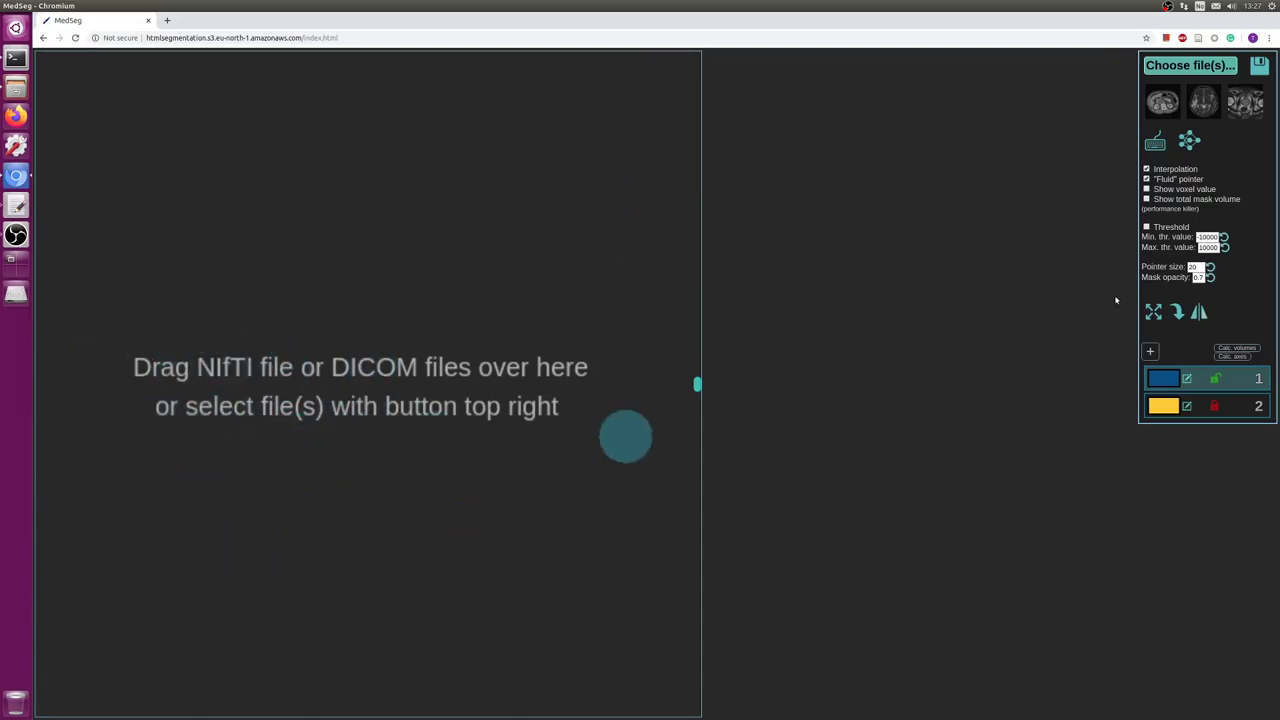
click(1176, 107)
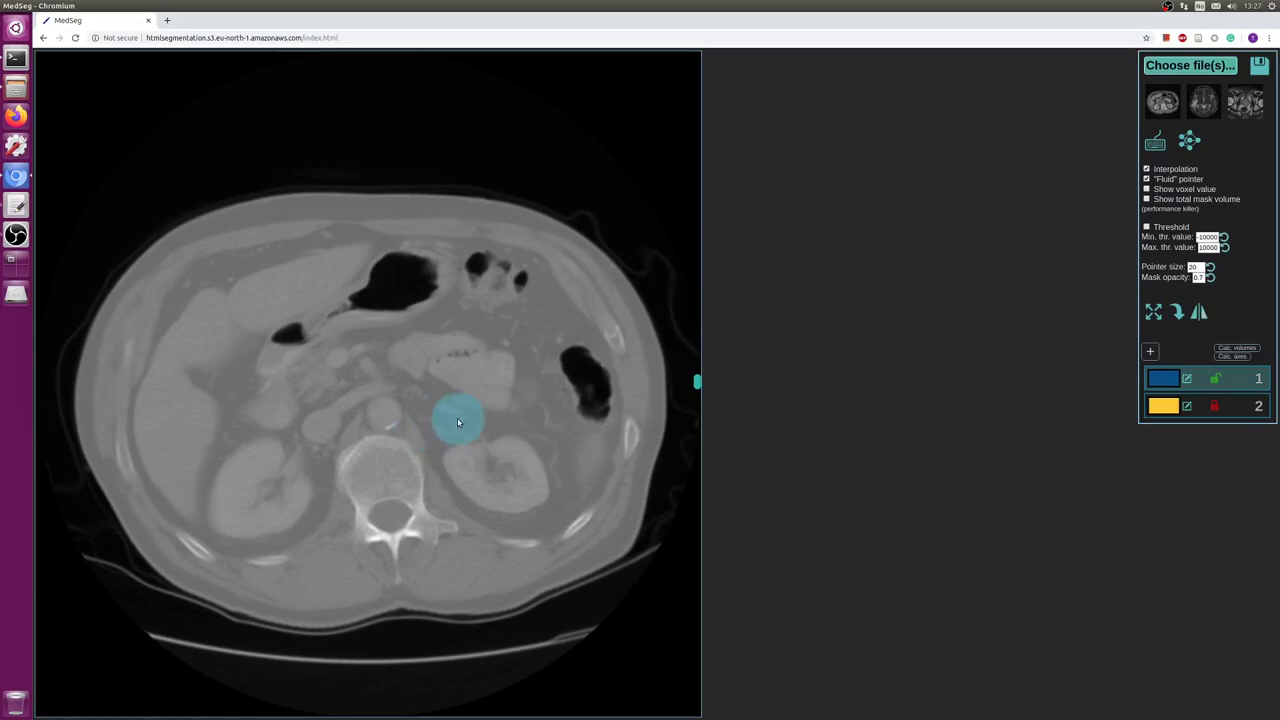
- Browse through the abdominal CT slices from the kidneys to the upper liver and back
scroll(443, 417, down, 1)
scroll(445, 417, up, 7)
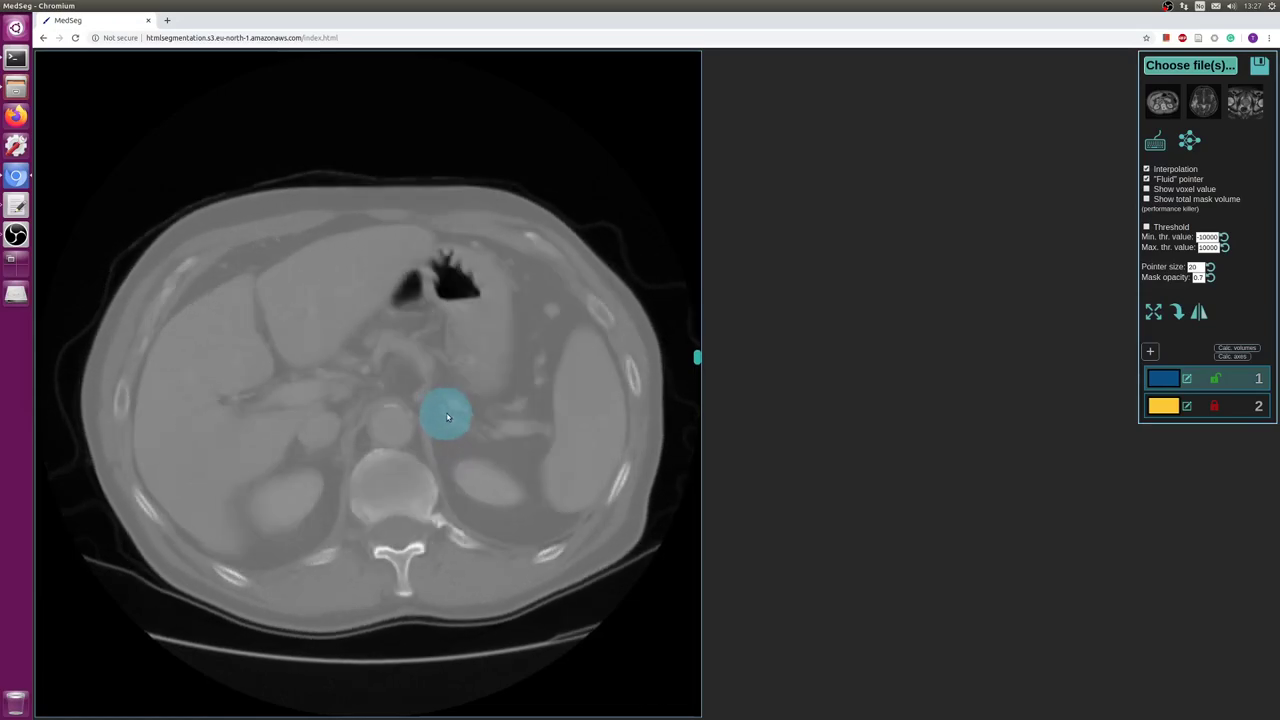
scroll(445, 417, down, 9)
scroll(445, 419, up, 2)
scroll(443, 416, up, 5)
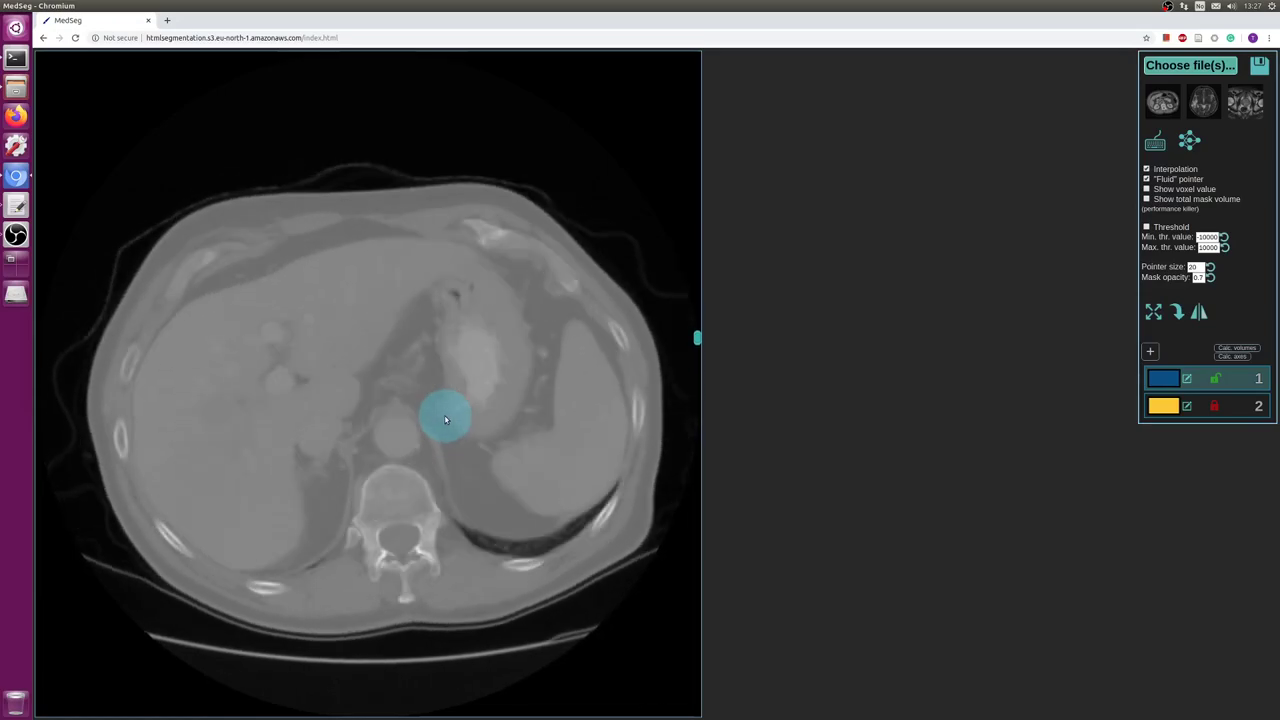
scroll(450, 418, down, 5)
mouse_move(697, 376)
mouse_down()
mouse_move(694, 286)
mouse_move(666, 356)
mouse_move(660, 454)
mouse_move(664, 397)
mouse_up()
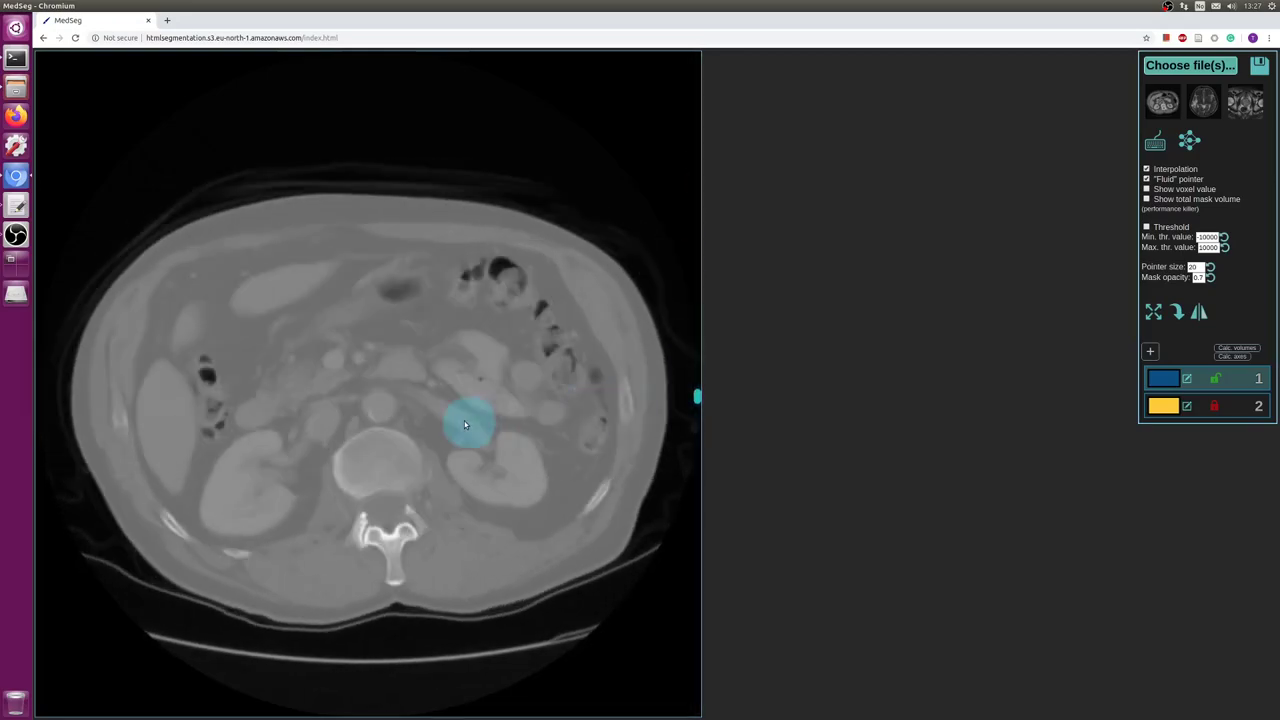
- Increase the image contrast by adjusting the windowing, and apply the CT mediastinum window
right_click(523, 391)
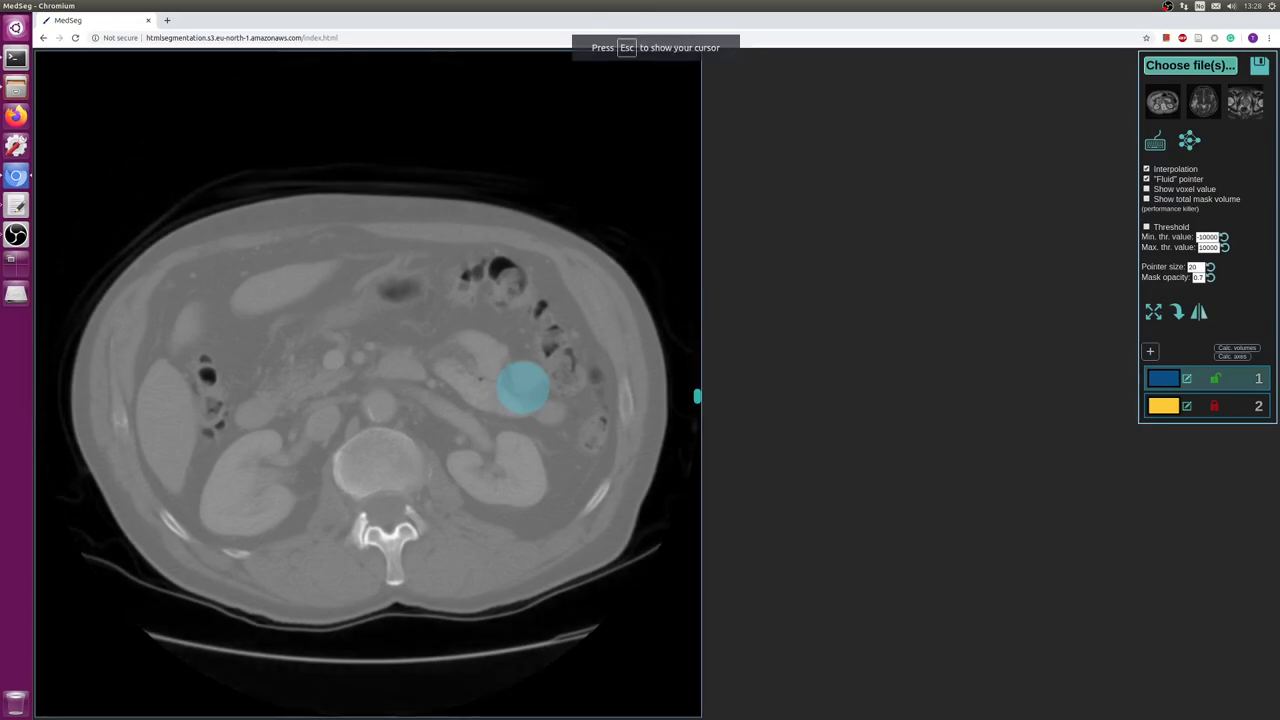
drag(523, 387, 522, 388)
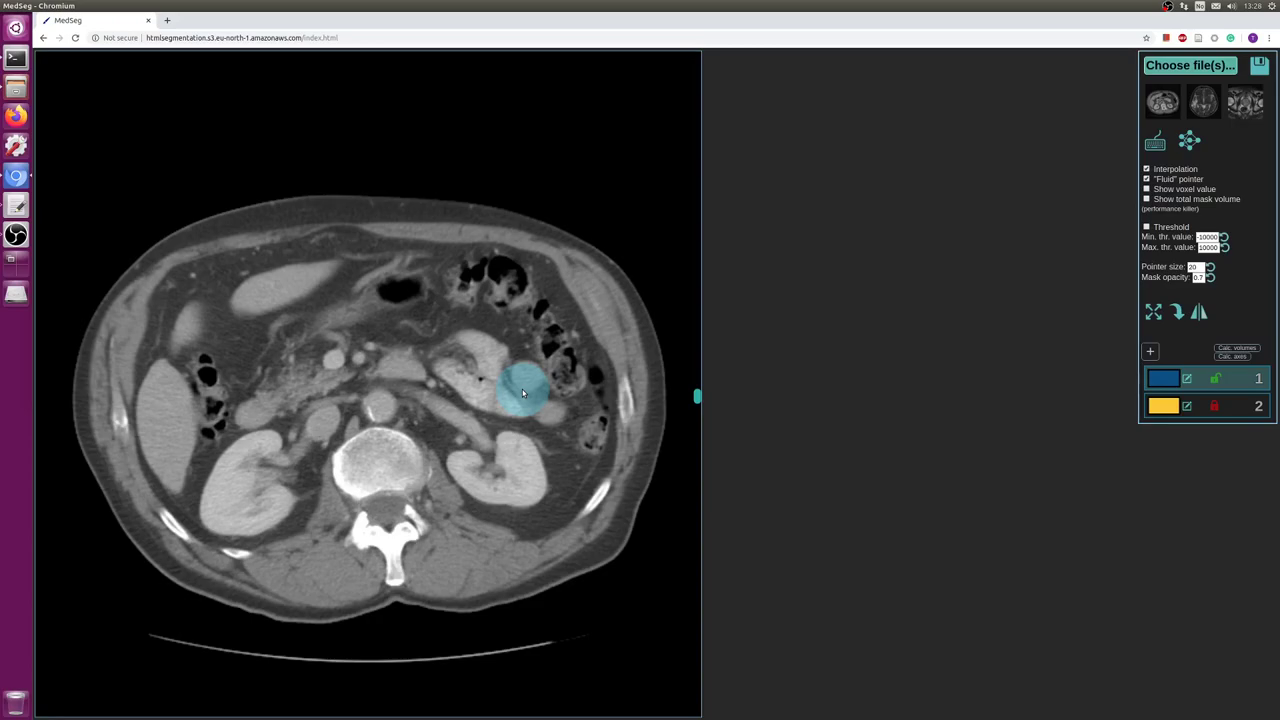
key(1)
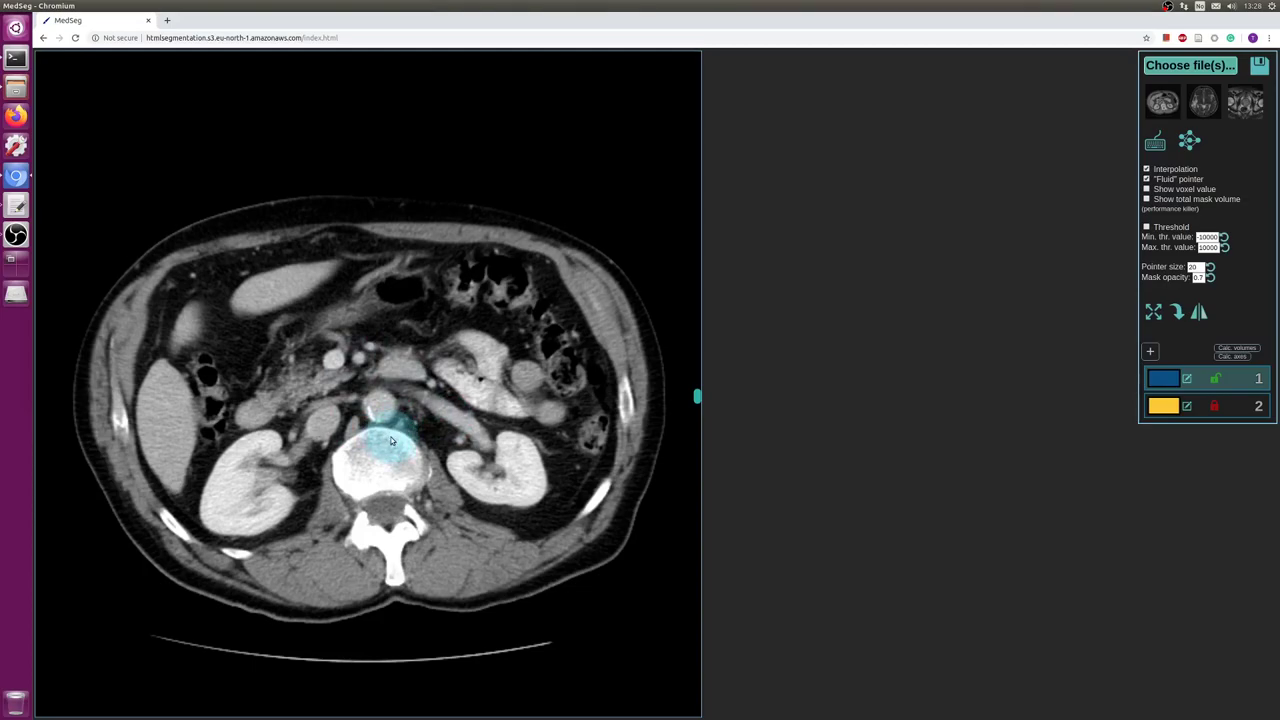
scroll(391, 441, down, 1)
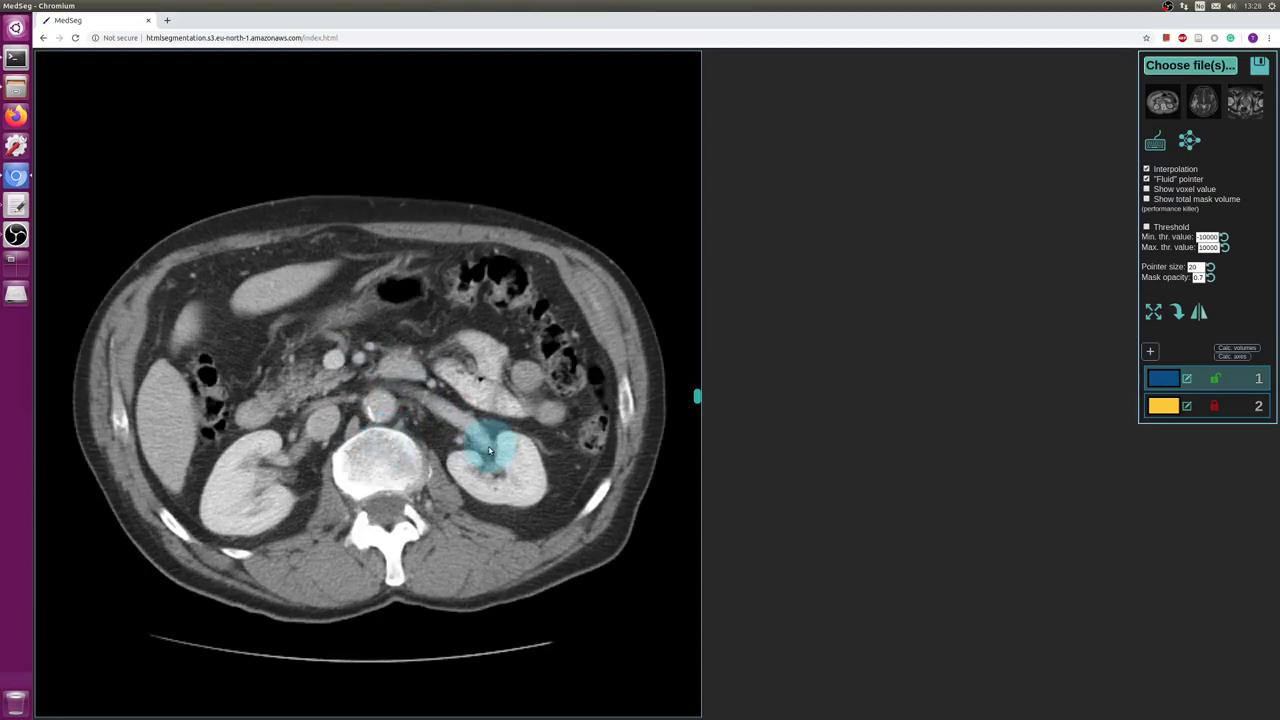
- Examine the chest slices in the CT lung window, and return to the mediastinum window at the upper kidney level
scroll(489, 451, down, 15)
key(2)
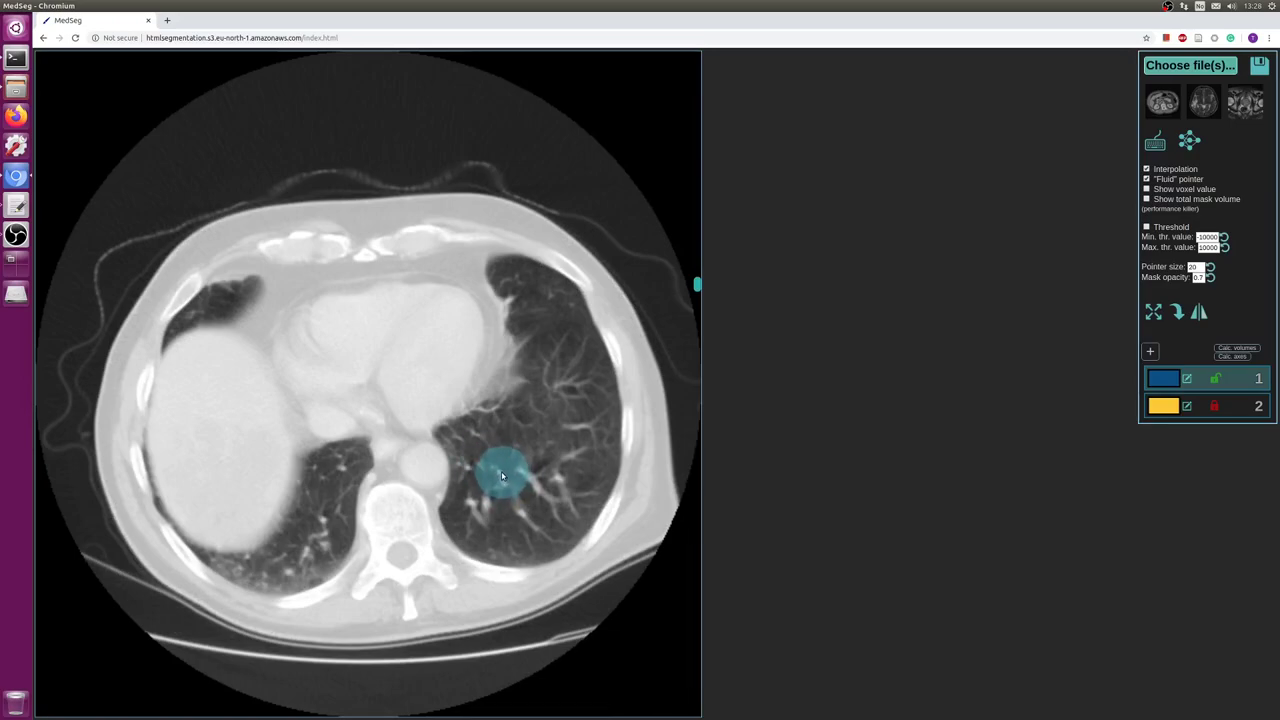
key(1)
scroll(476, 440, up, 5)
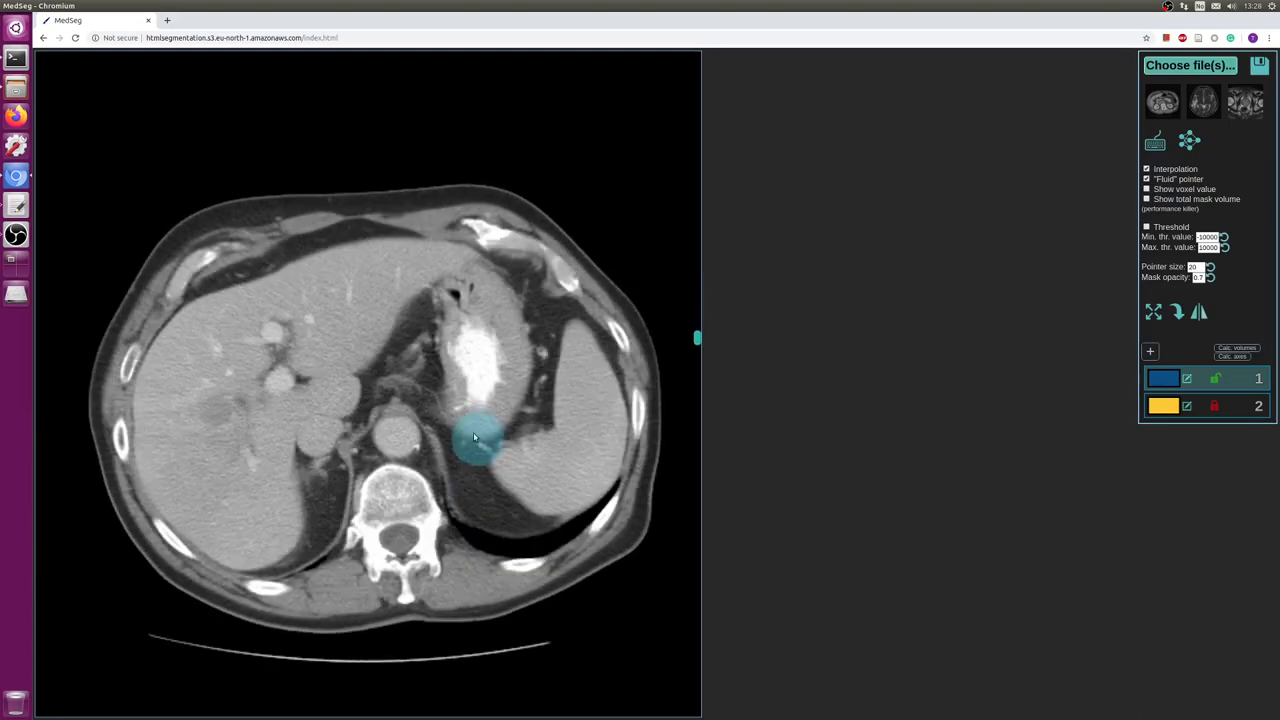
scroll(412, 485, up, 3)
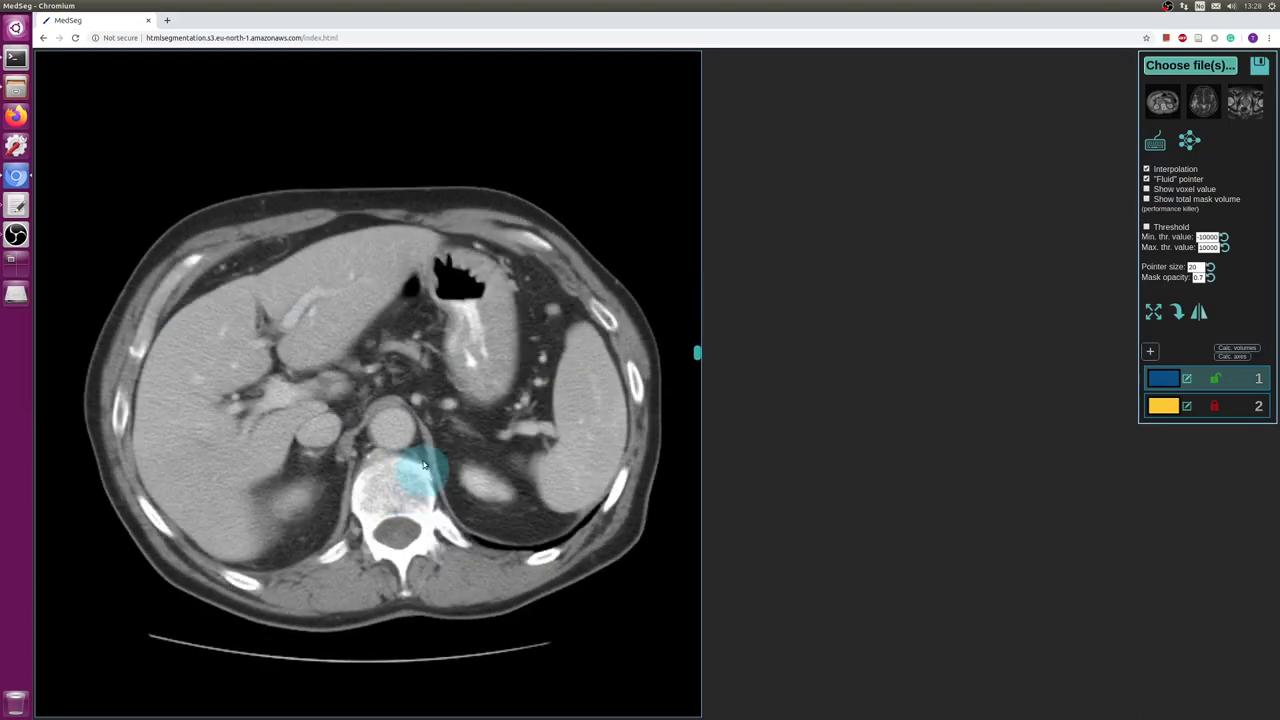
scroll(305, 352, up, 2)
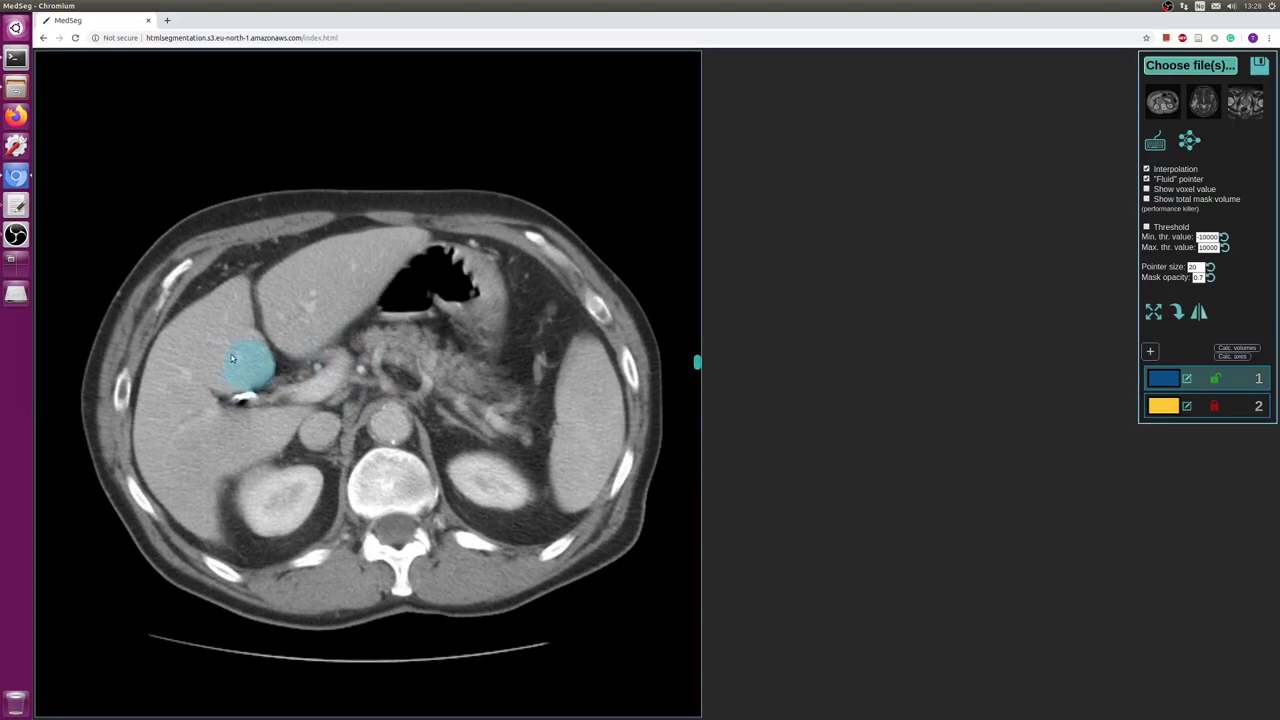
- Paint the anterior liver and its outer right side with blue mask 1 on the upper kidney slice
mouse_move(190, 349)
mouse_down()
mouse_move(168, 450)
mouse_move(184, 472)
mouse_move(257, 431)
mouse_move(194, 434)
mouse_move(217, 457)
mouse_move(229, 418)
mouse_up()
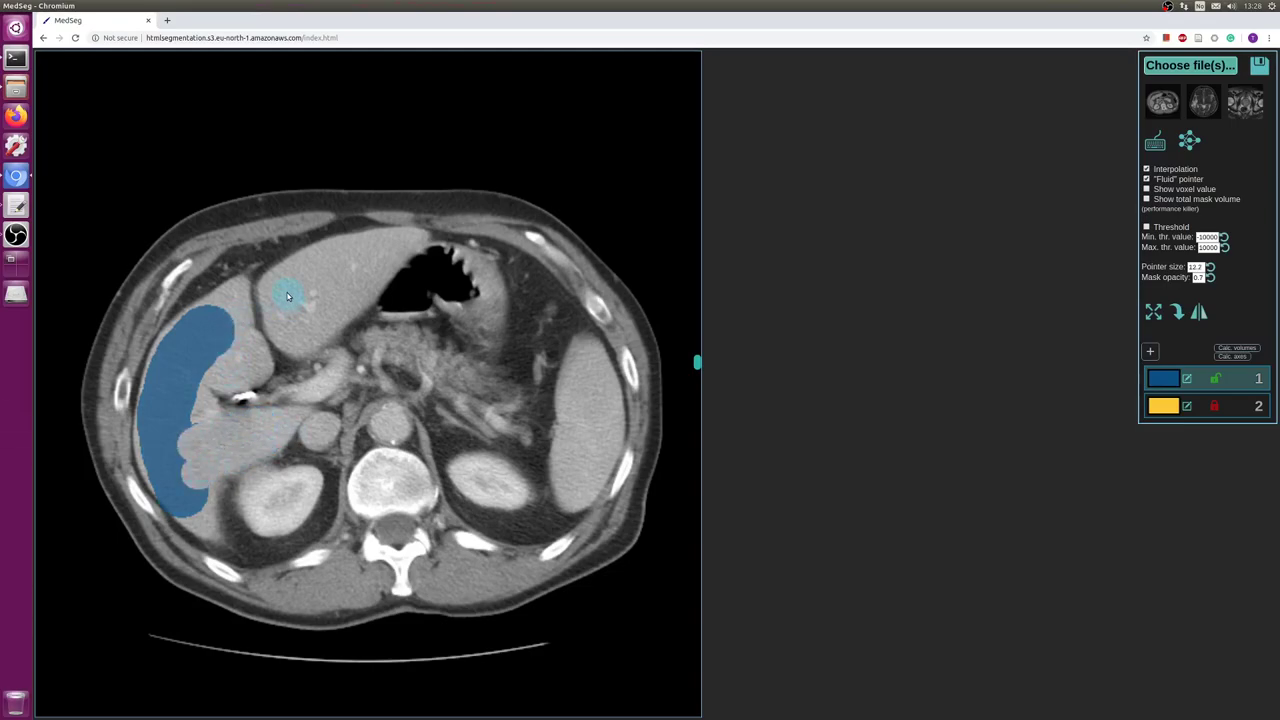
mouse_move(277, 289)
mouse_down()
mouse_move(345, 270)
mouse_move(302, 298)
mouse_move(313, 300)
mouse_up()
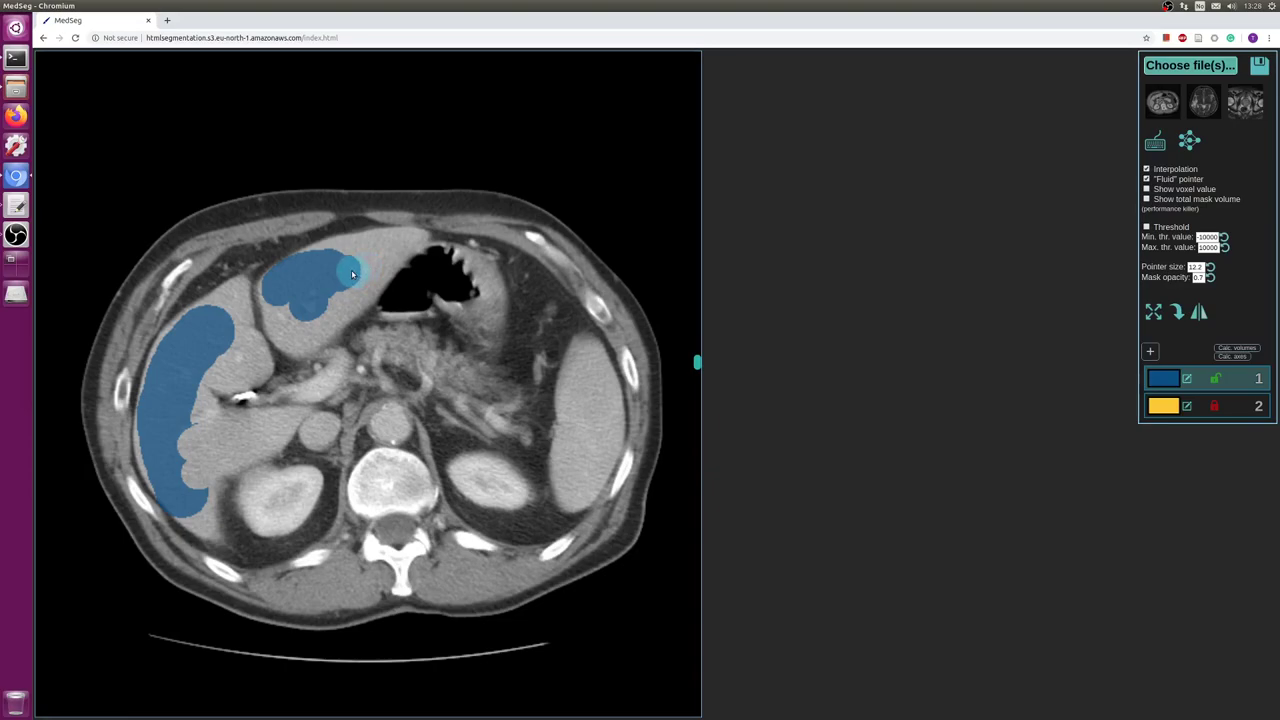
scroll(352, 272, up, 5)
scroll(351, 272, down, 6)
scroll(349, 274, up, 3)
scroll(349, 272, down, 3)
mouse_move(336, 268)
mouse_down()
mouse_move(413, 242)
mouse_move(335, 318)
mouse_move(297, 335)
mouse_move(294, 280)
mouse_move(349, 251)
mouse_move(383, 255)
mouse_move(309, 342)
mouse_up()
scroll(329, 309, down, 3)
scroll(222, 294, up, 2)
mouse_move(209, 311)
mouse_down()
mouse_move(238, 289)
mouse_move(253, 360)
mouse_move(191, 429)
mouse_move(185, 465)
mouse_up()
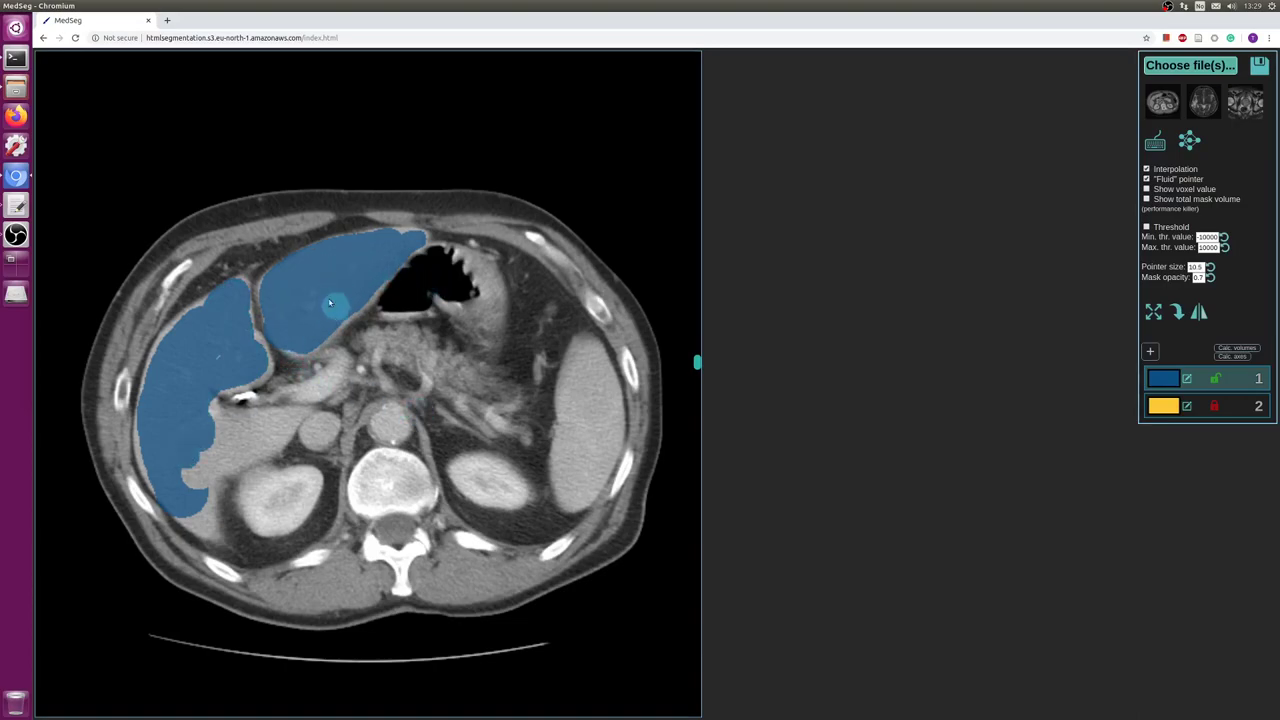
- Change the colour of mask 1 to the deeper blue #002787
click(1174, 382)
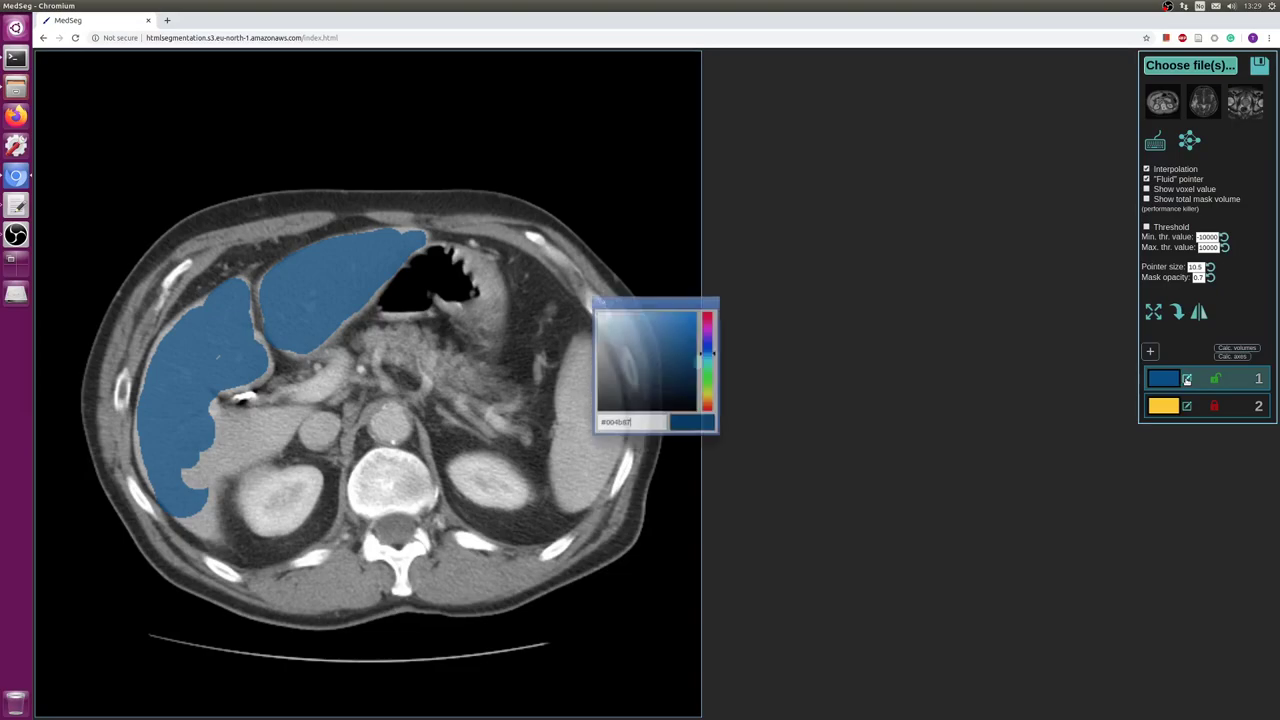
mouse_move(712, 355)
mouse_down()
mouse_move(703, 385)
mouse_move(707, 348)
mouse_up()
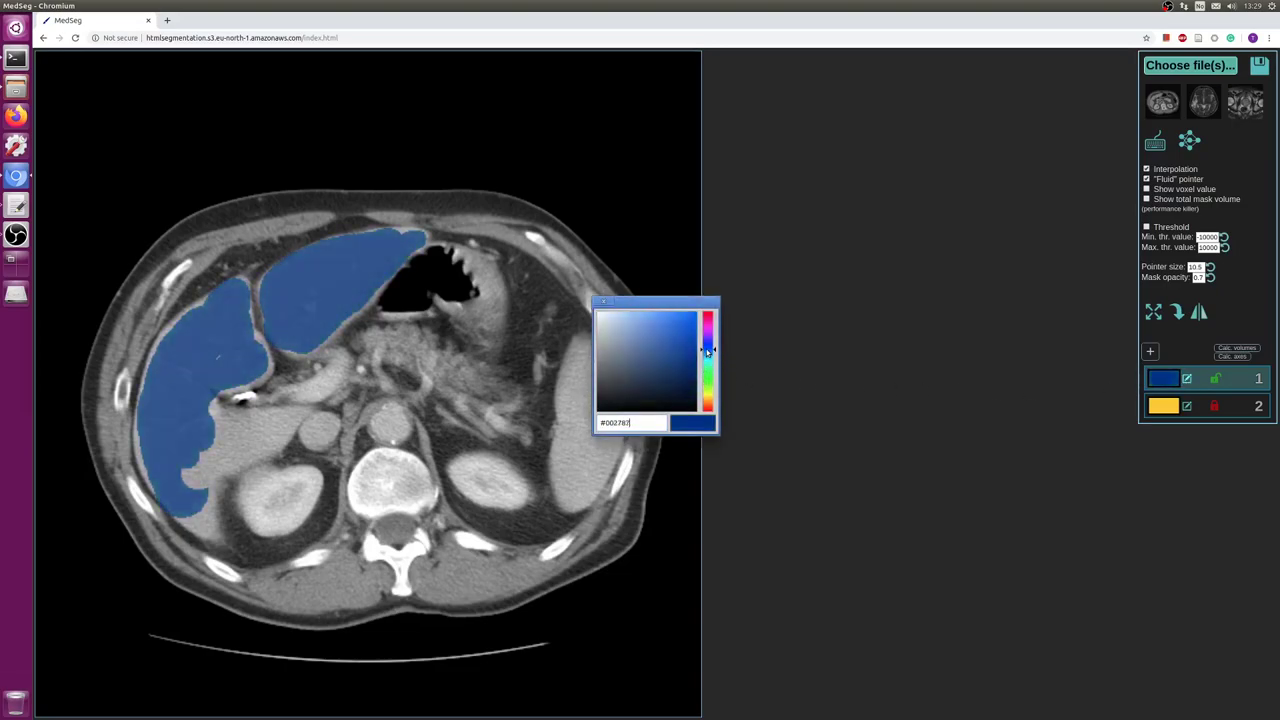
click(606, 303)
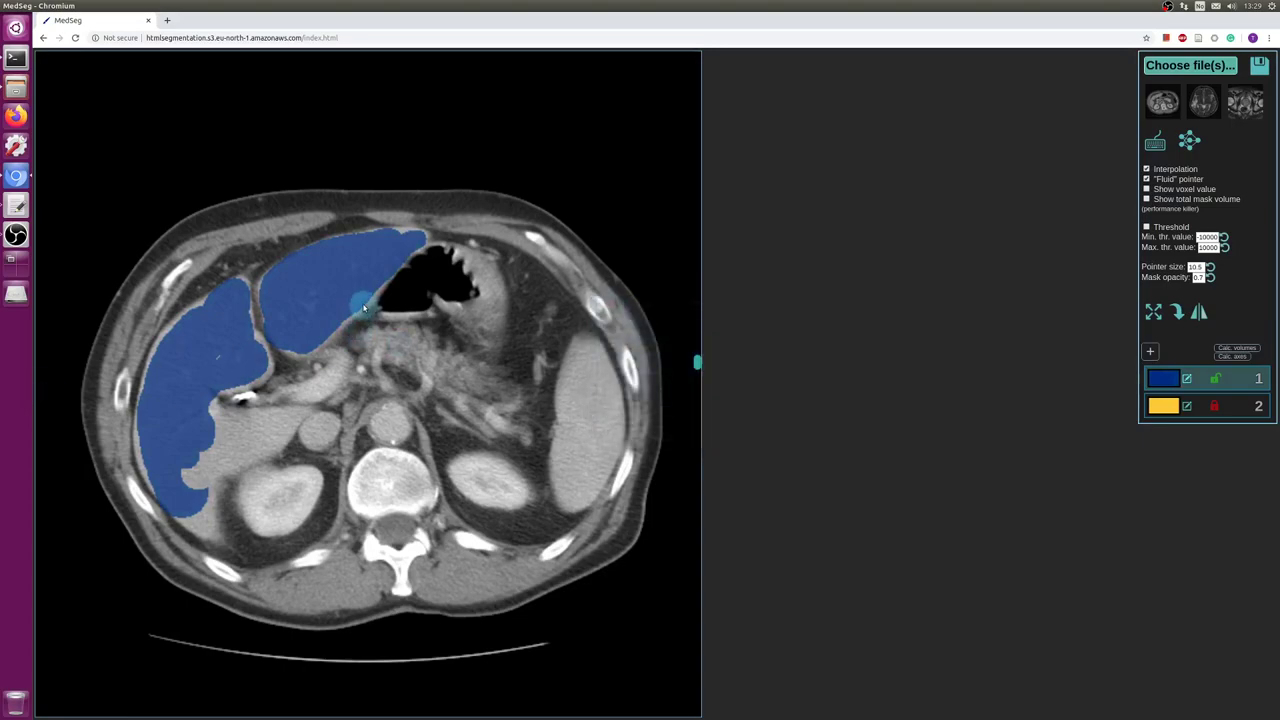
- Enlarge the pointer to size 22
scroll(366, 298, up, 5)
key(space)
key(space)
key(space)
key(h)
key(h)
key(h)
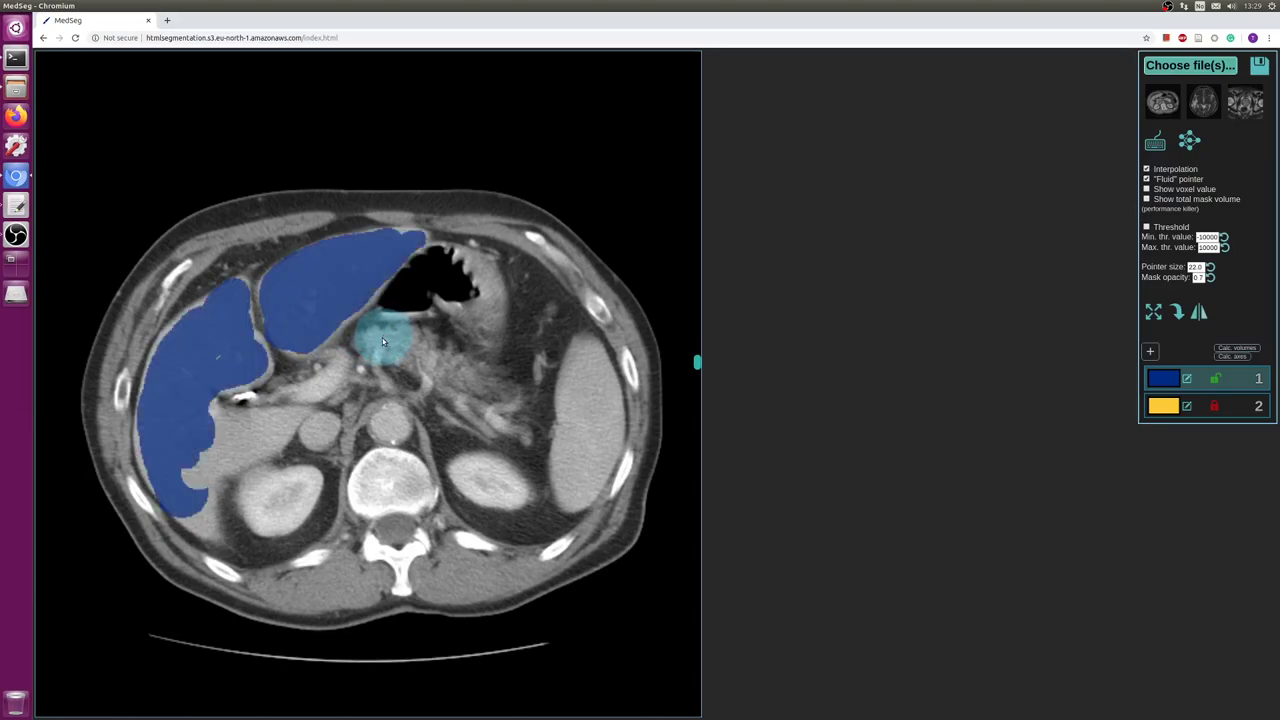
- Test several mask opacity levels down to 0.3, and set the mask opacity to 0.6
key(minus)
key(minus)
key(minus)
key(minus)
key(minus)
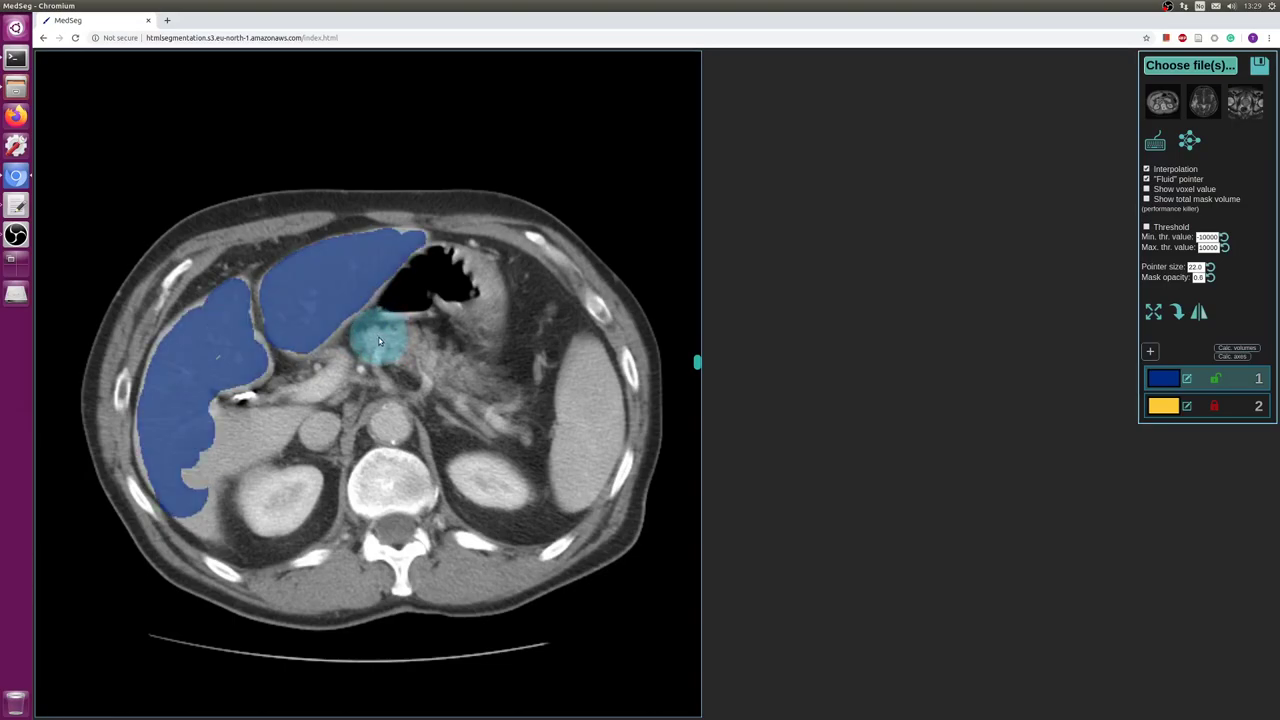
key(plus)
key(plus)
key(plus)
key(plus)
key(plus)
key(minus)
key(minus)
key(minus)
key(minus)
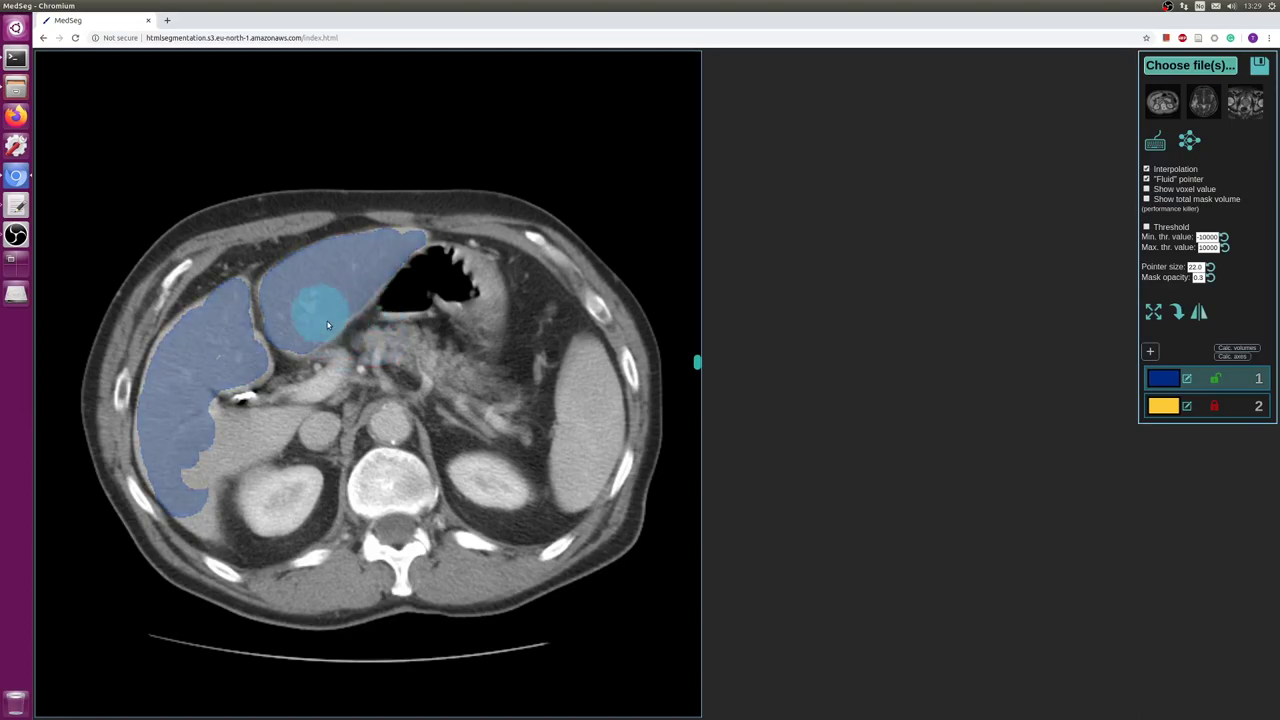
key(p)
key(p)
key(plus)
- Reduce the pointer size to 12.1 and extend mask 1 over the unpainted posterior part of the liver
key(space)
key(space)
key(bracketleft)
key(bracketleft)
scroll(242, 434, down, 3)
mouse_move(242, 434)
mouse_down()
mouse_move(263, 429)
mouse_move(206, 457)
mouse_move(200, 480)
mouse_up()
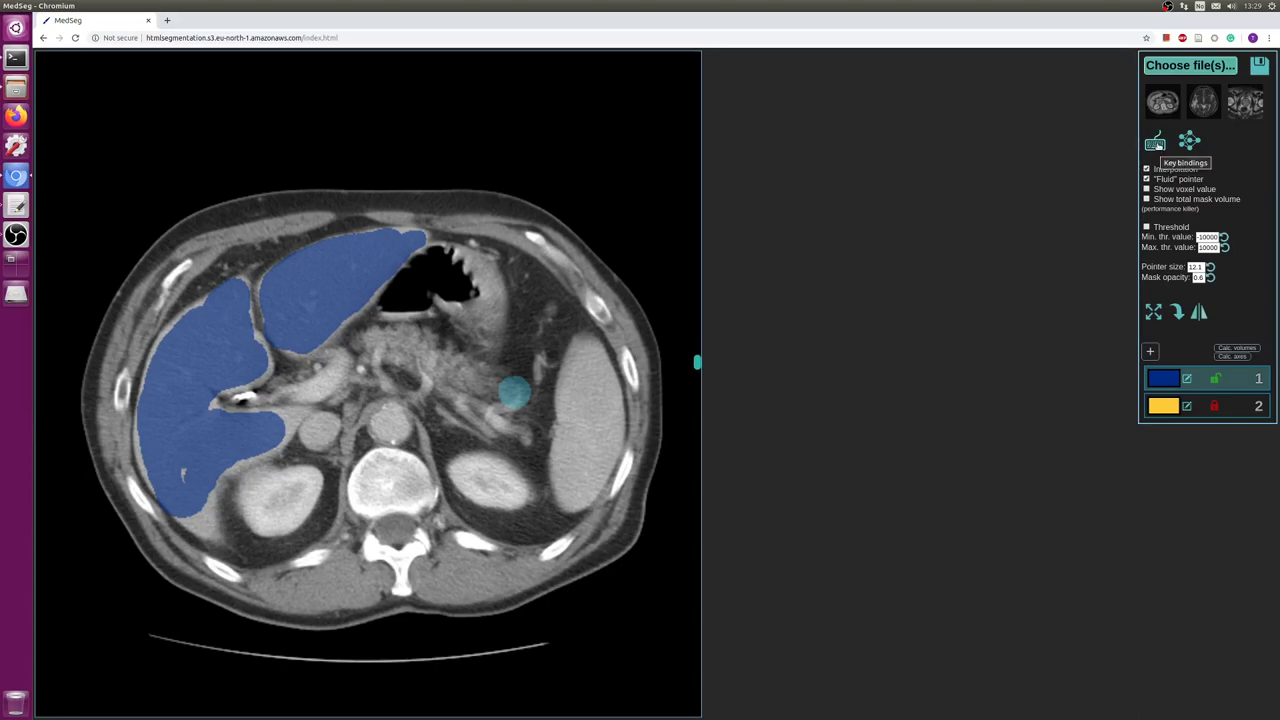
- Review the list of key bindings for segmenting, data view, thresholding and automated segmentation
click(1160, 148)
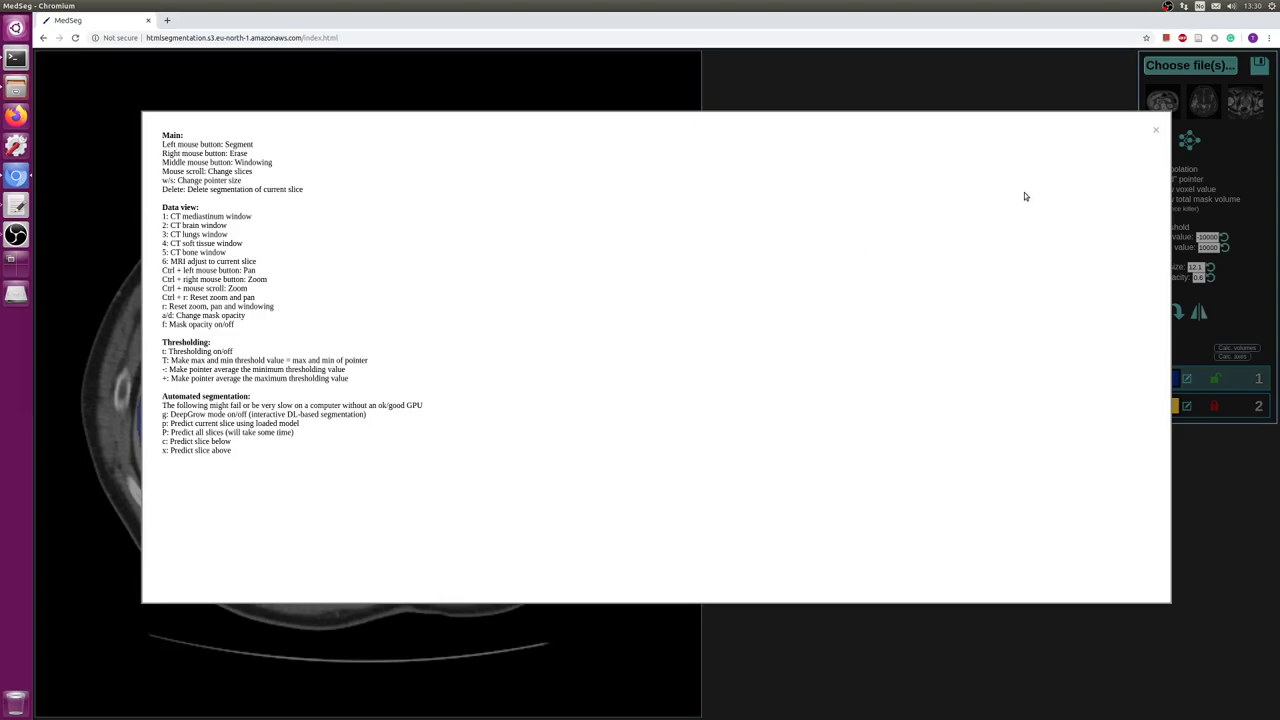
click(1157, 132)
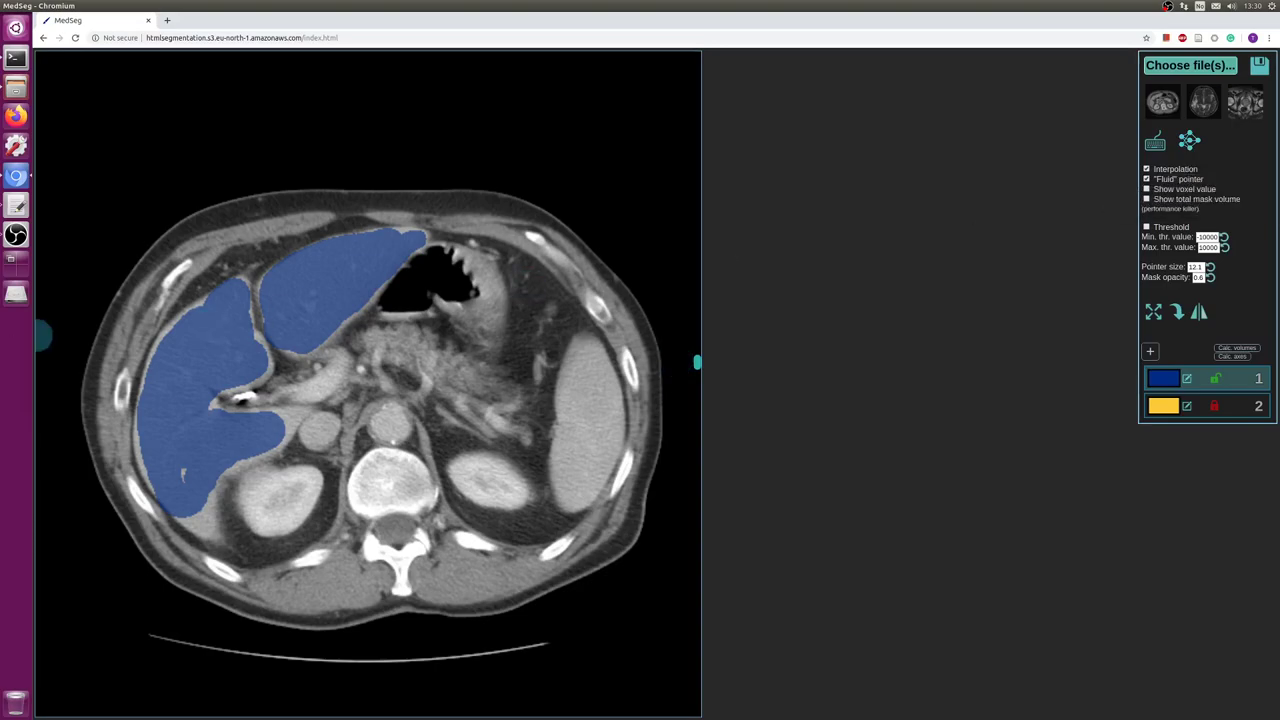
- Clear the mask 1 segmentation from the current slice and set the pointer size to 13.6
scroll(408, 256, up, 7)
scroll(413, 257, up, 5)
mouse_move(413, 257)
mouse_down()
mouse_move(279, 318)
mouse_move(160, 509)
mouse_move(257, 414)
mouse_up()
scroll(266, 418, down, 10)
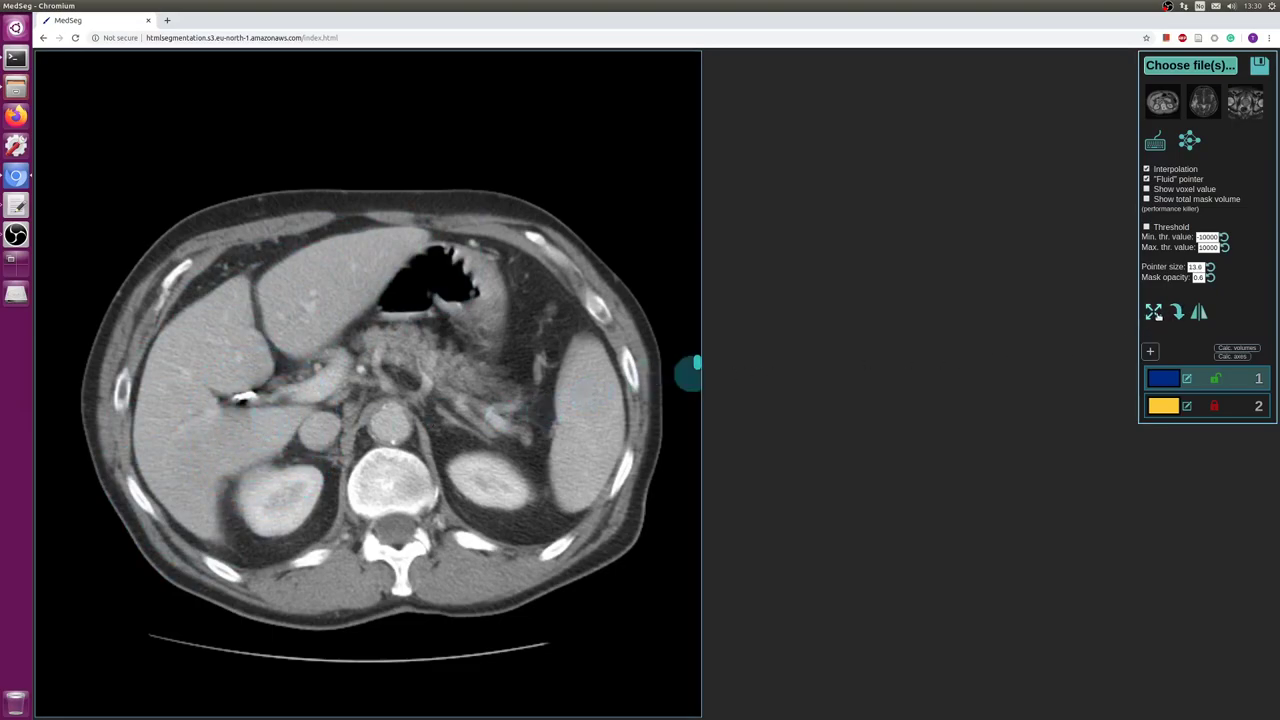
- Switch to full screen, and try rotating the image through a full turn and mirroring it twice
click(1154, 313)
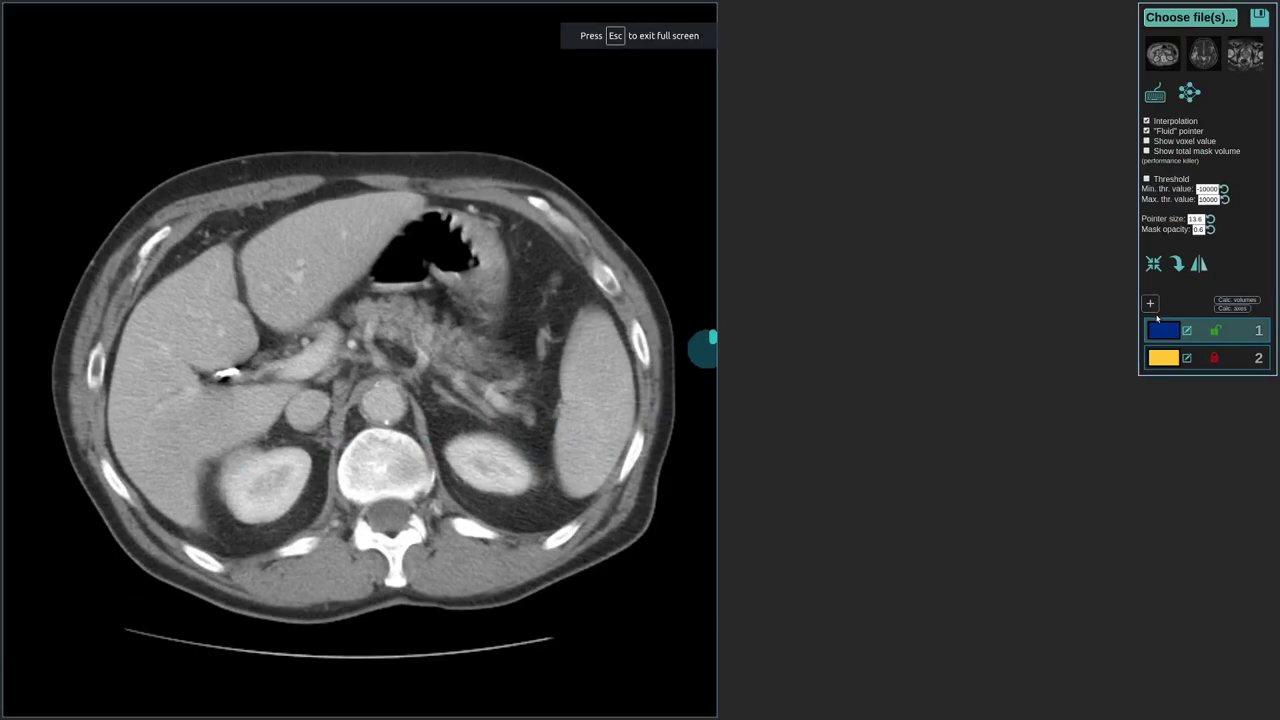
click(1177, 265)
click(1177, 265)
click(1177, 265)
click(1177, 265)
click(1199, 264)
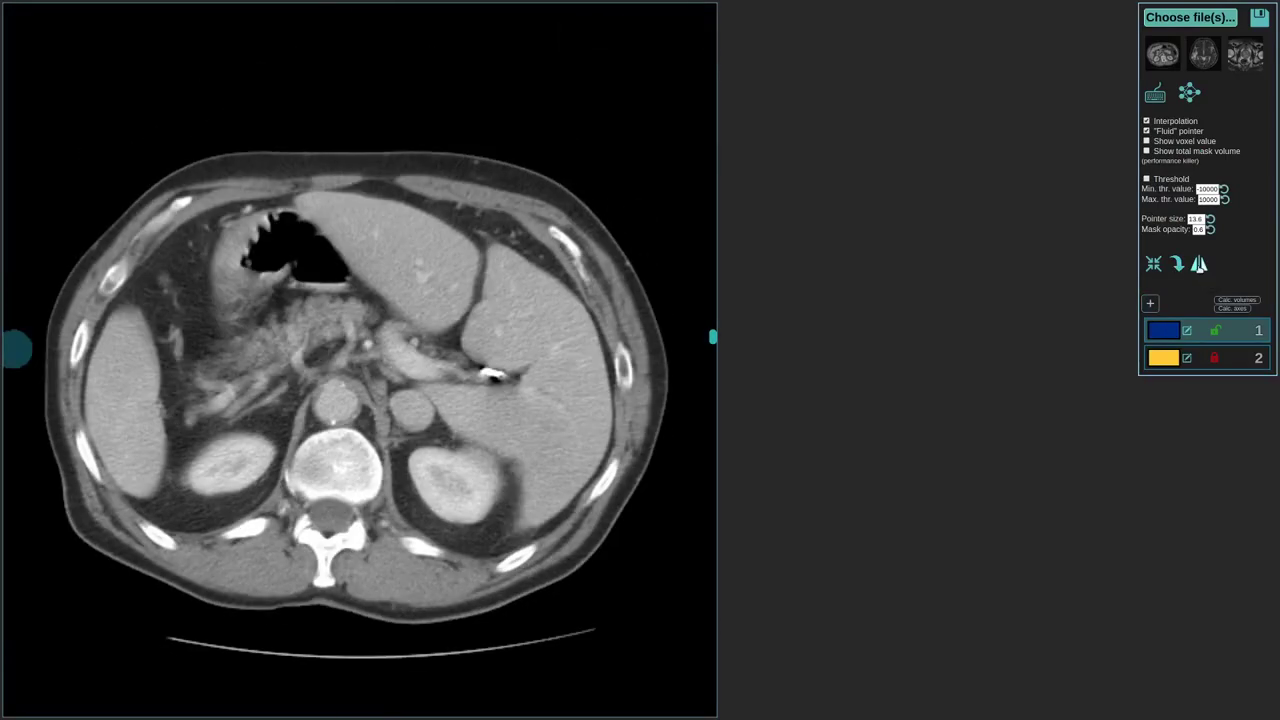
click(1199, 264)
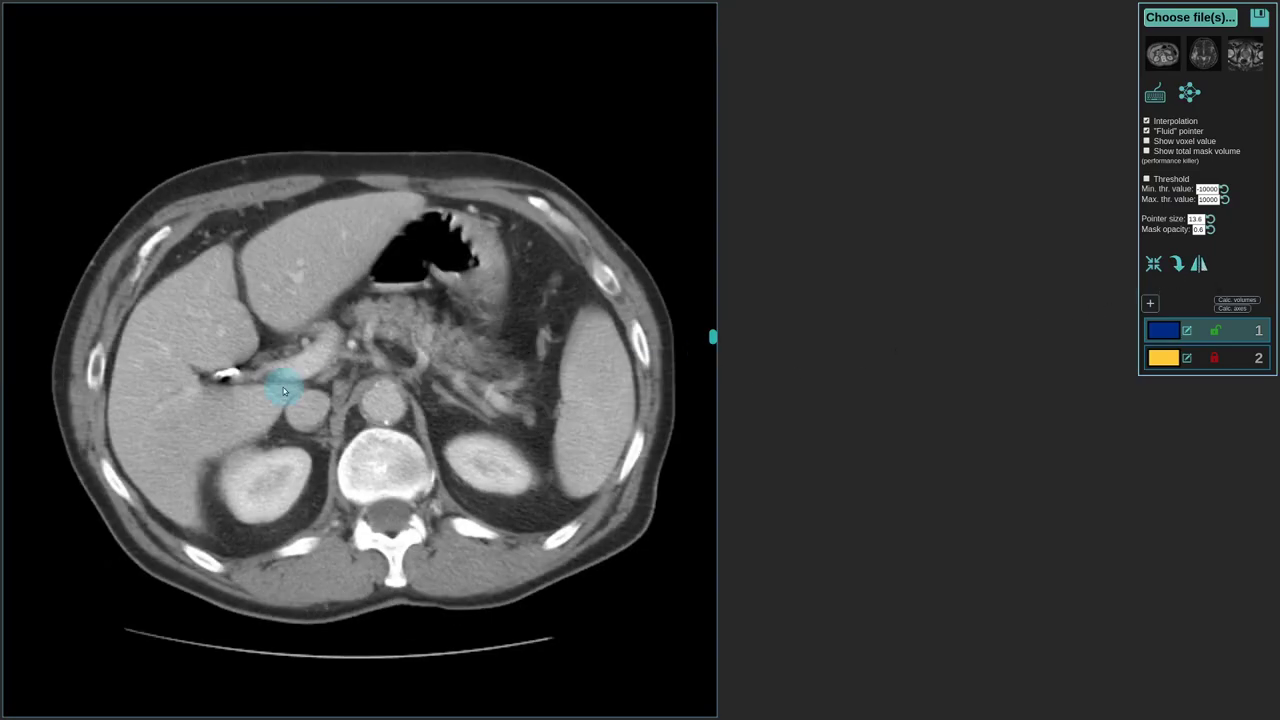
- Add masks 3 and 4 to the mask list
click(1150, 304)
click(1150, 304)
mouse_move(410, 378)
mouse_down()
mouse_move(393, 406)
mouse_move(440, 375)
mouse_move(402, 427)
mouse_up()
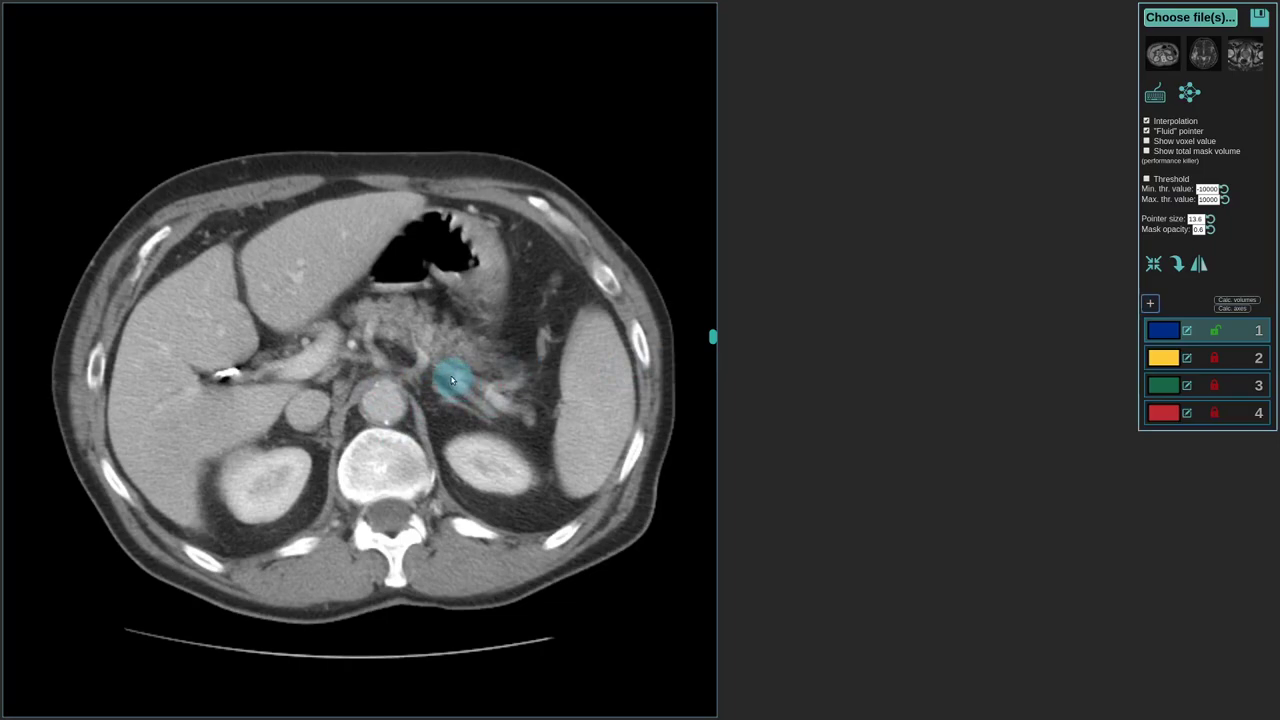
- Paint one stroke each with mask 2 on the anterior liver lobe, mask 3 in front of the aorta, and mask 4 down to the left kidney
key(2)
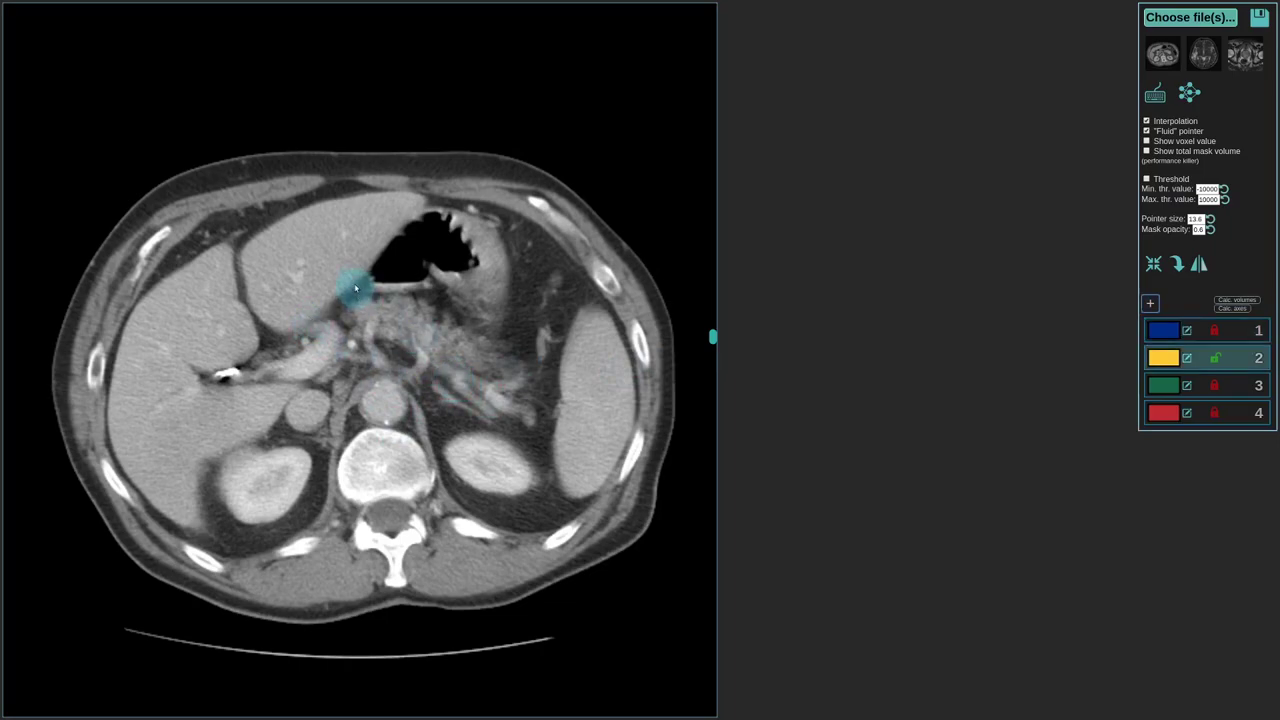
drag(345, 240, 300, 284)
key(3)
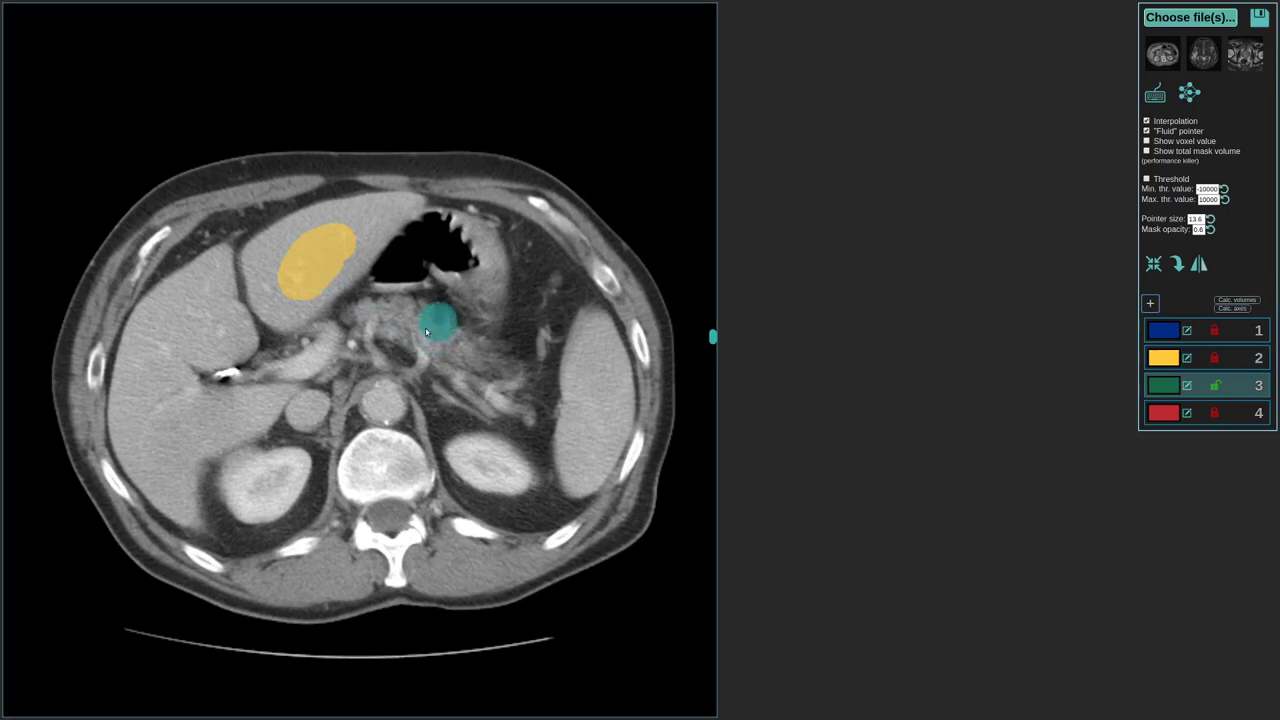
drag(445, 320, 398, 368)
key(4)
drag(480, 358, 492, 447)
- Erase the green stroke in front of the aorta and paint mask 3 around the locked yellow area on the liver
key(3)
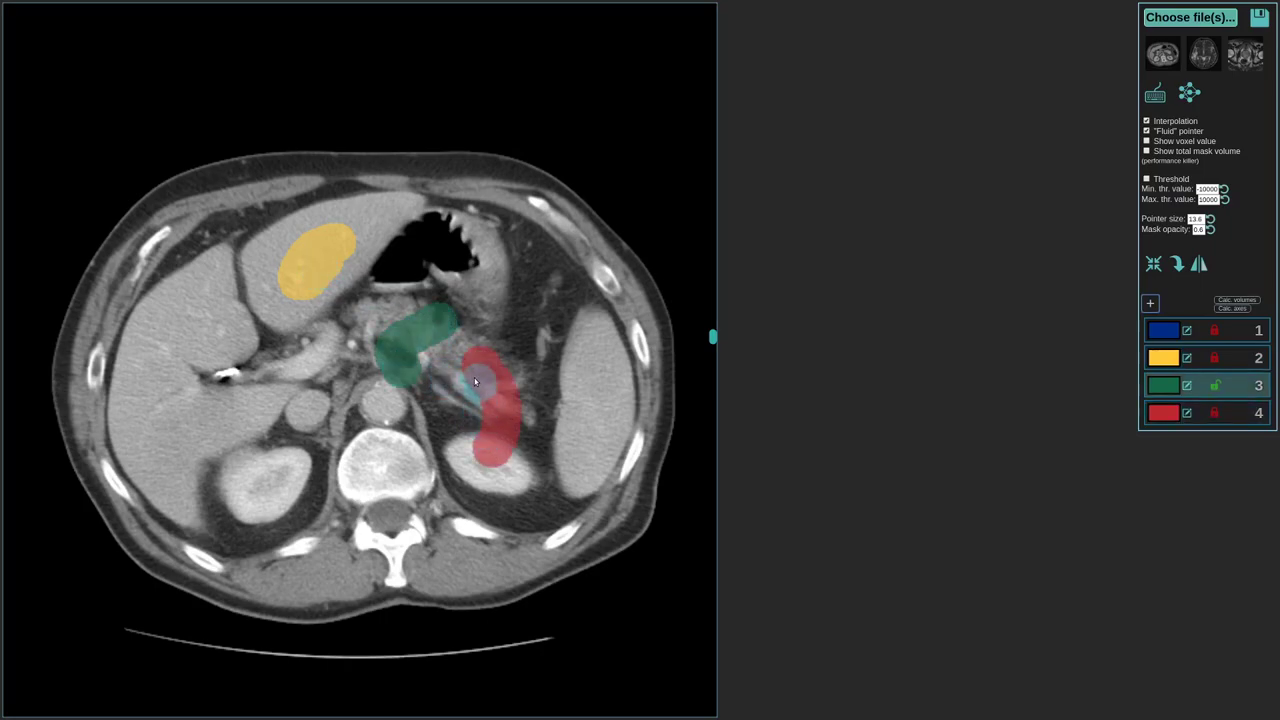
mouse_move(449, 329)
mouse_down()
mouse_move(468, 299)
mouse_move(423, 380)
mouse_move(451, 371)
mouse_up()
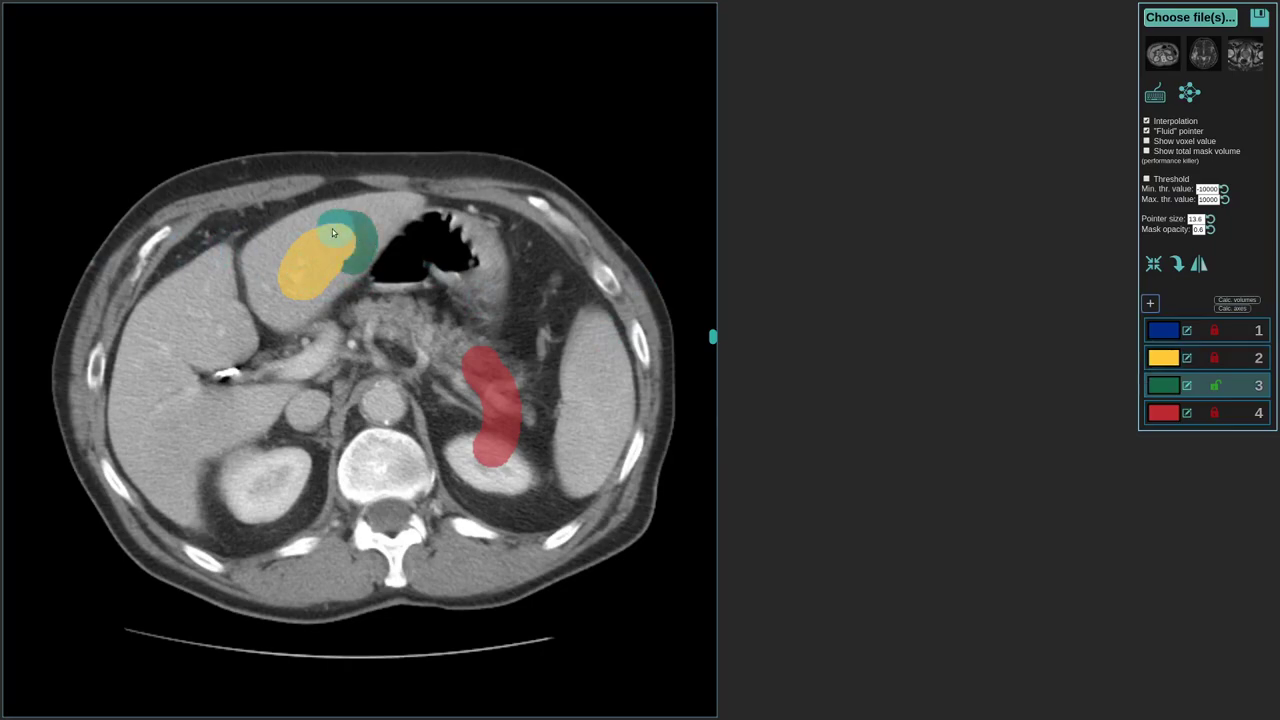
drag(334, 233, 282, 273)
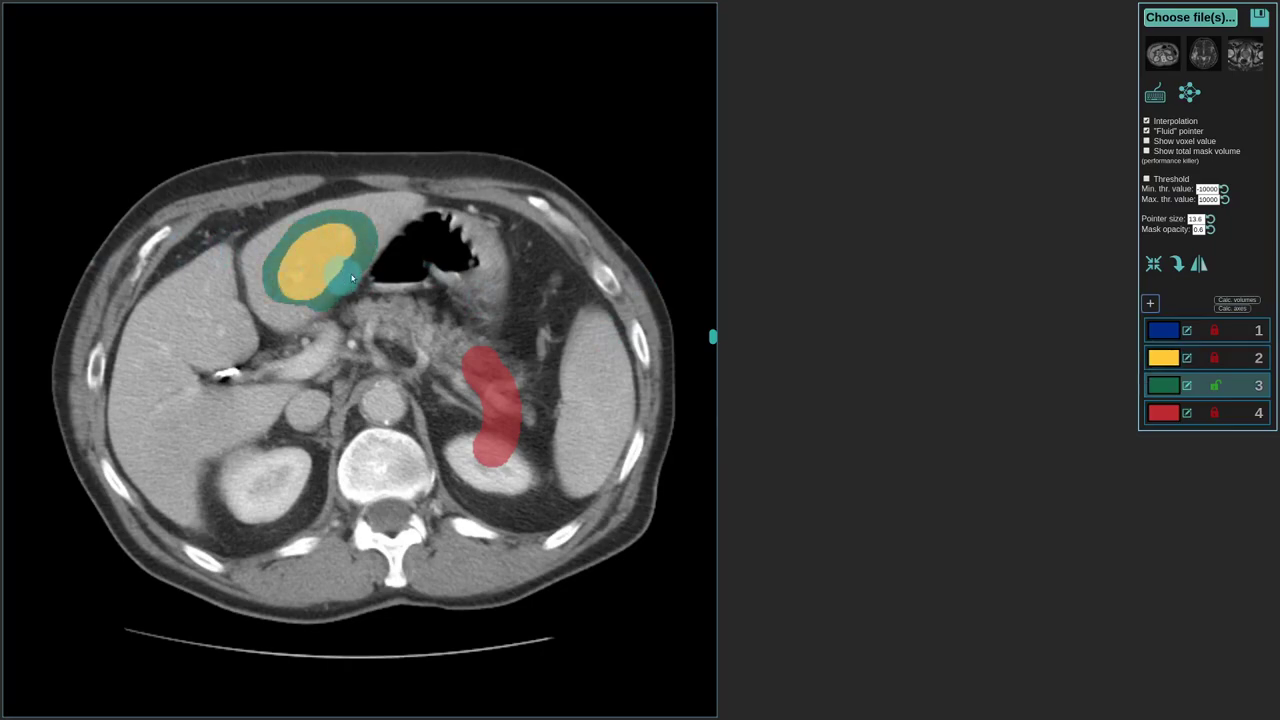
- Erase the yellow, green and red painted areas from the slice, and make mask 1 active
mouse_move(271, 272)
mouse_down()
mouse_move(343, 258)
mouse_move(320, 285)
mouse_move(335, 244)
mouse_move(256, 310)
mouse_up()
scroll(300, 276, up, 8)
key(4)
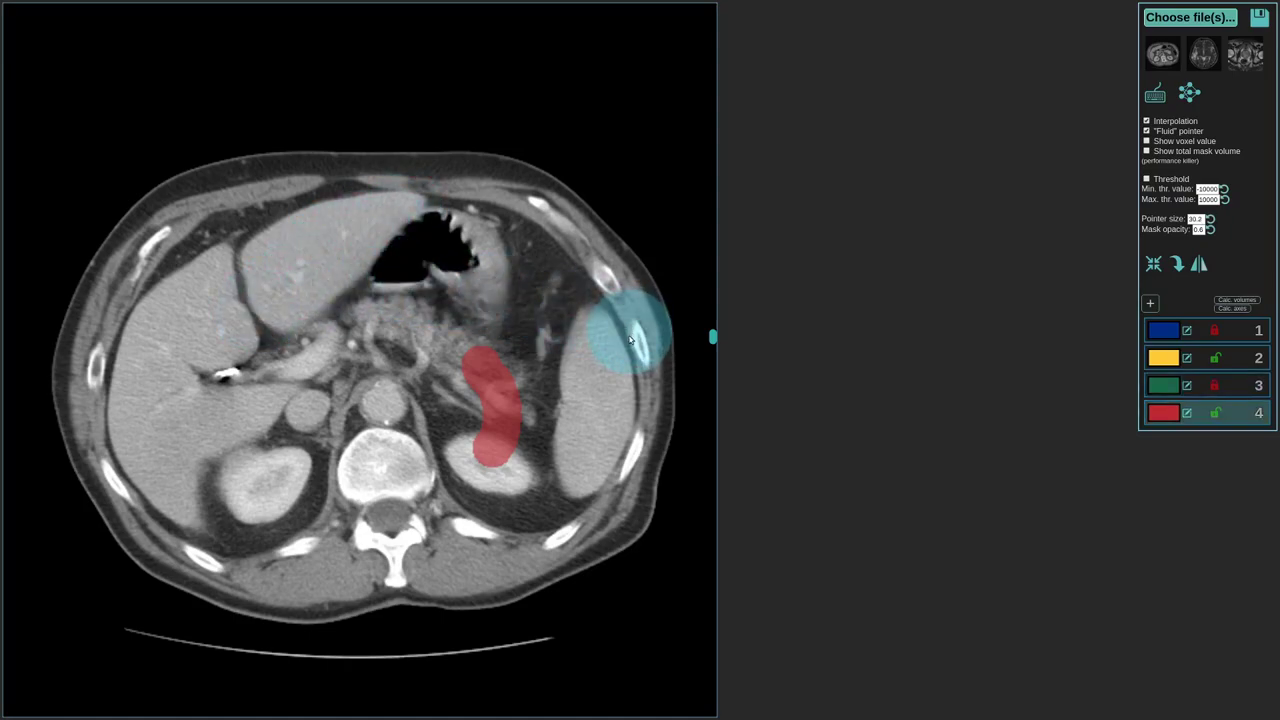
drag(462, 328, 487, 462)
key(2)
key(1)
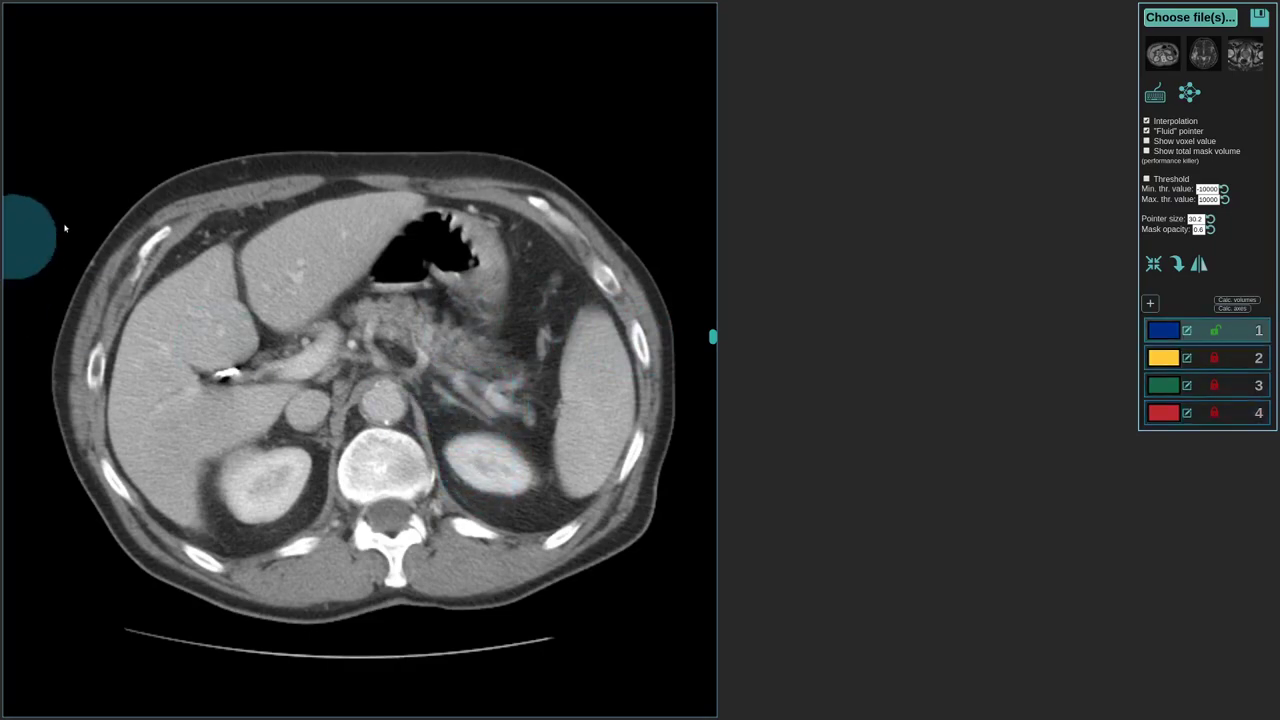
- Reduce the pointer size to 17.3 for mask 1
scroll(279, 269, down, 3)
mouse_move(279, 269)
mouse_down()
mouse_move(302, 284)
mouse_move(334, 257)
mouse_up()
scroll(290, 279, up, 1)
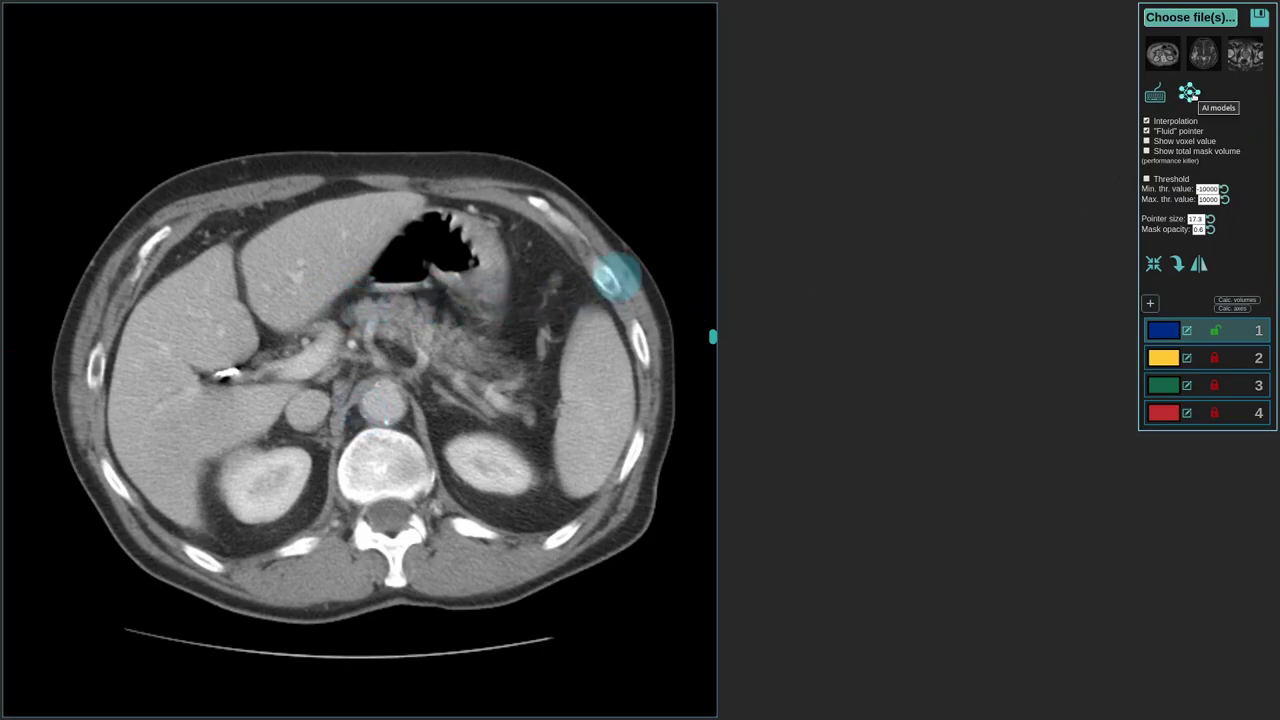
- Review the list of AI models and check which main 2d model is loaded
click(1190, 94)
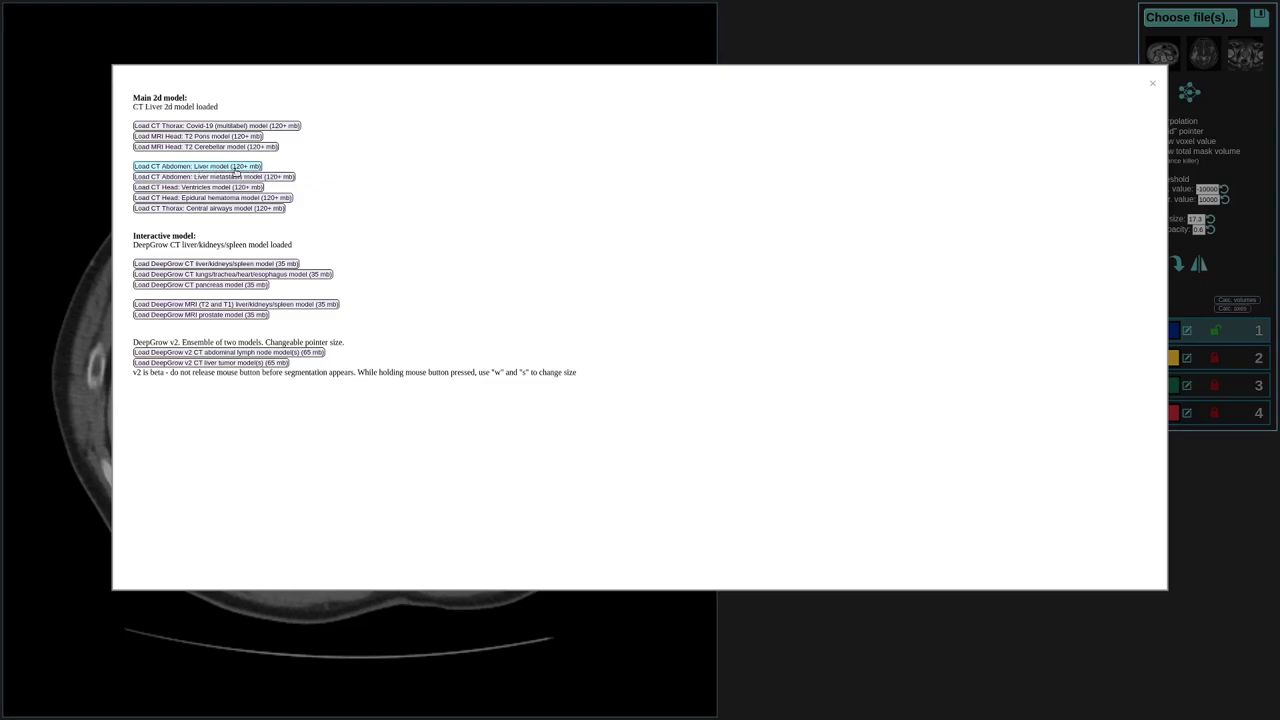
drag(135, 106, 220, 107)
double_click(210, 107)
mouse_move(137, 114)
mouse_down()
mouse_move(243, 114)
mouse_move(130, 113)
mouse_up()
click(137, 108)
click(226, 111)
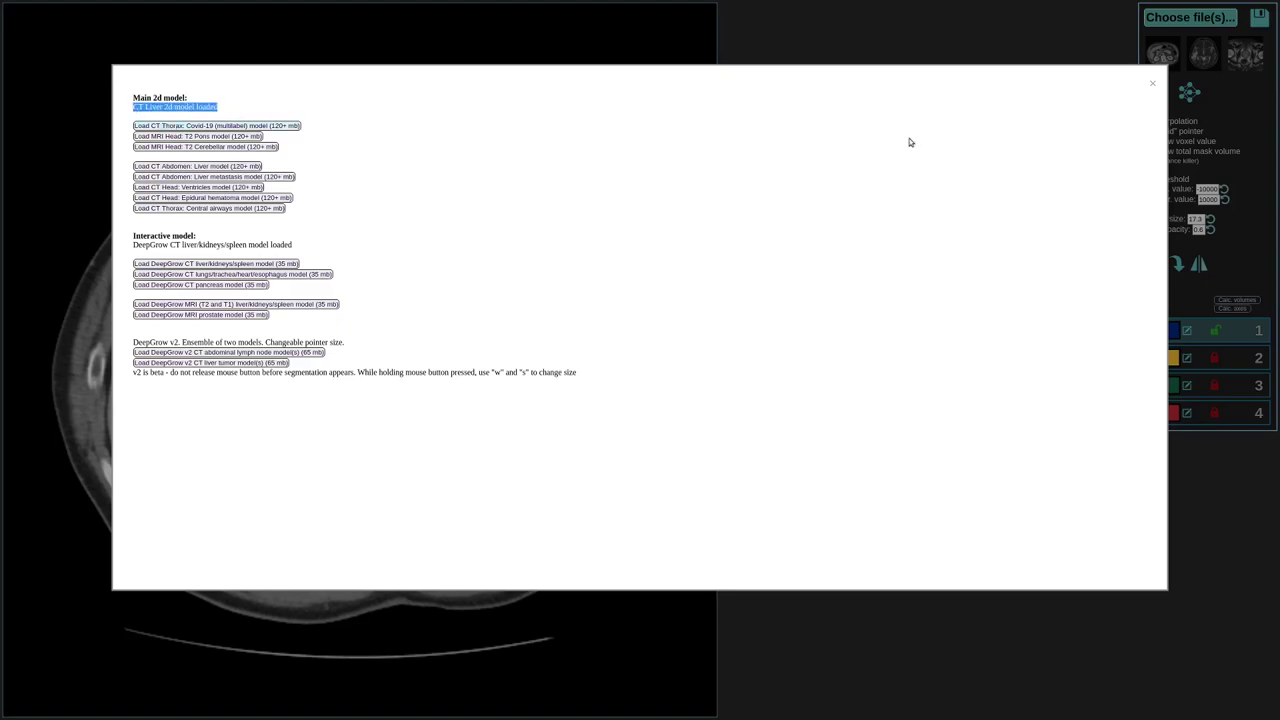
click(1153, 85)
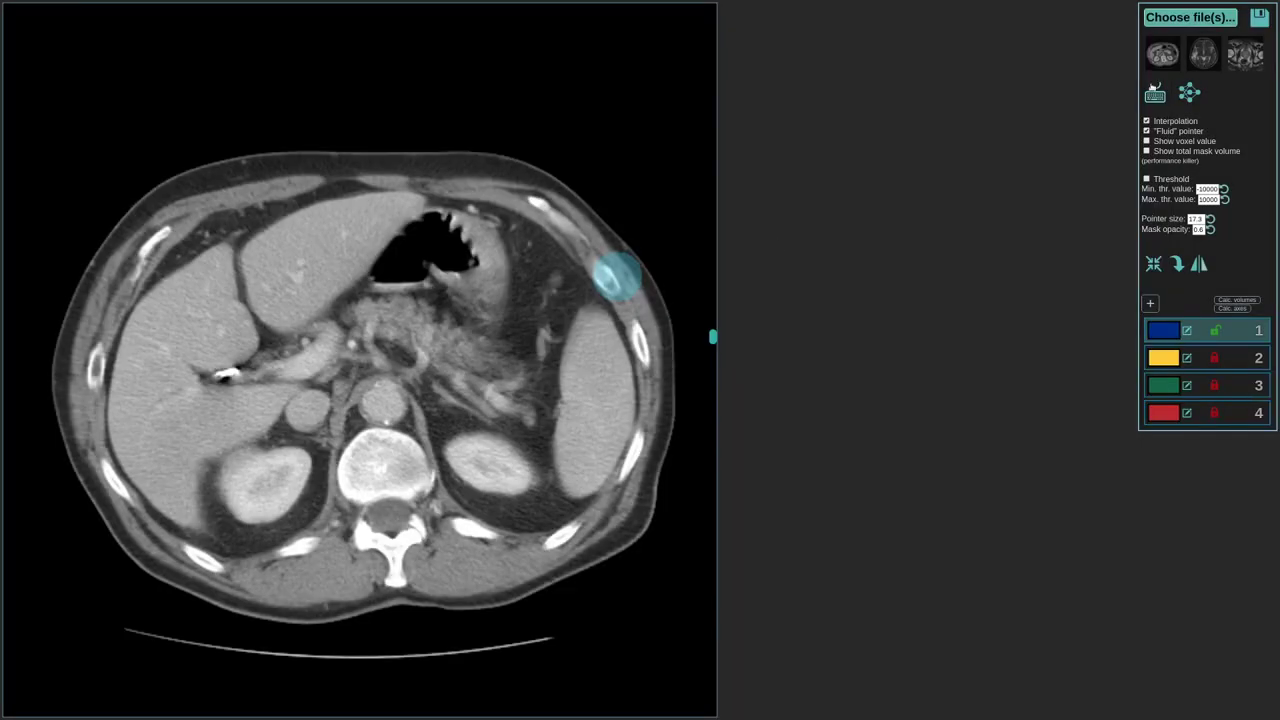
- Look up the shortcuts for predicting the current slice and all slices with the loaded model
click(1150, 96)
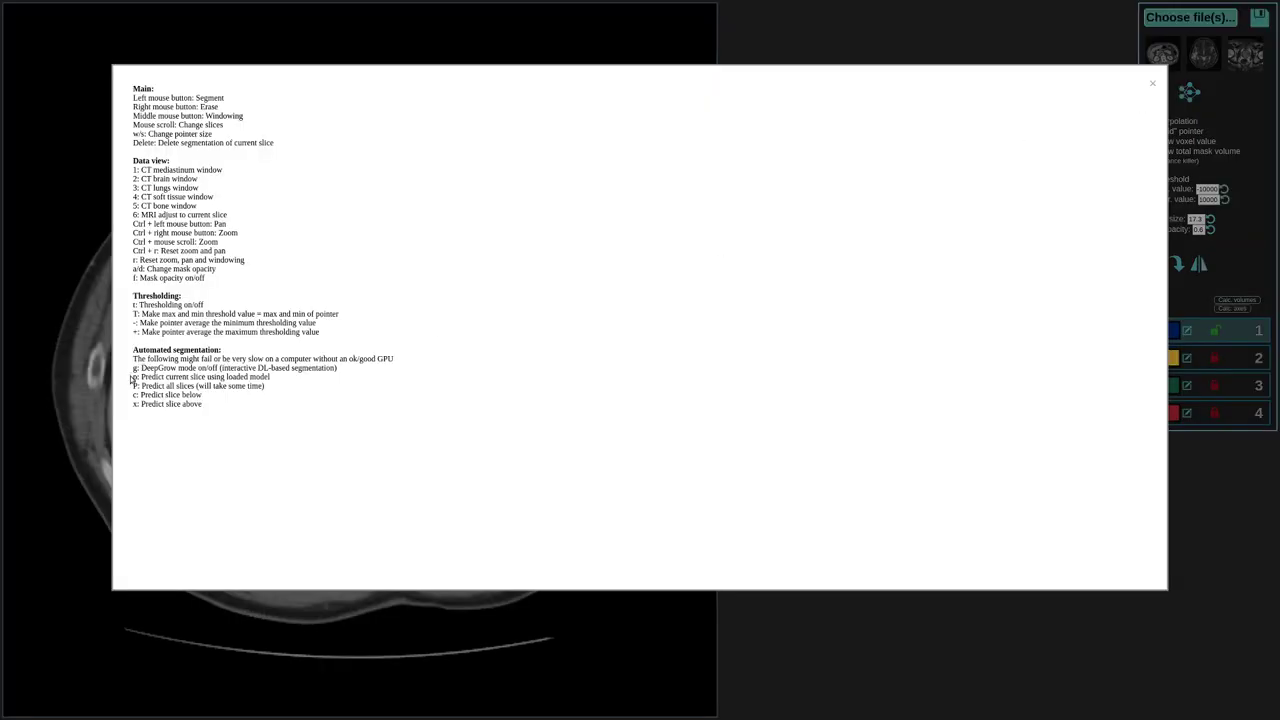
drag(137, 386, 234, 387)
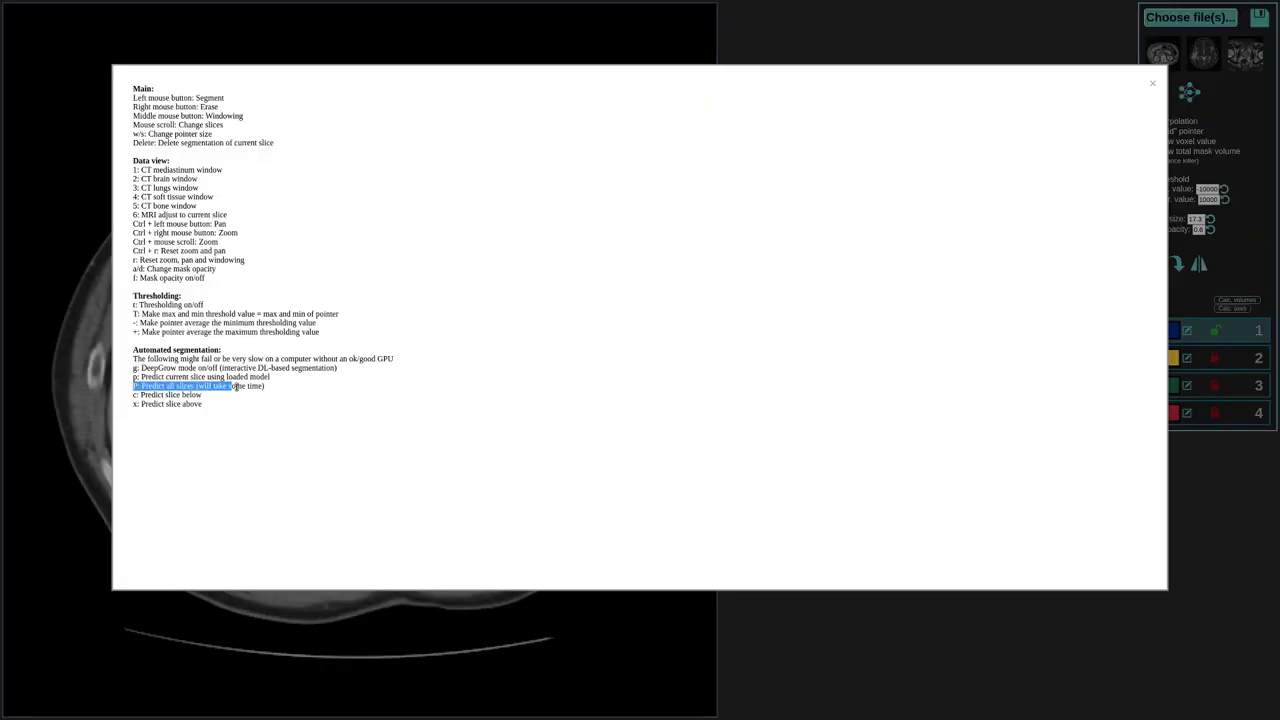
click(275, 389)
drag(135, 378, 269, 376)
click(131, 387)
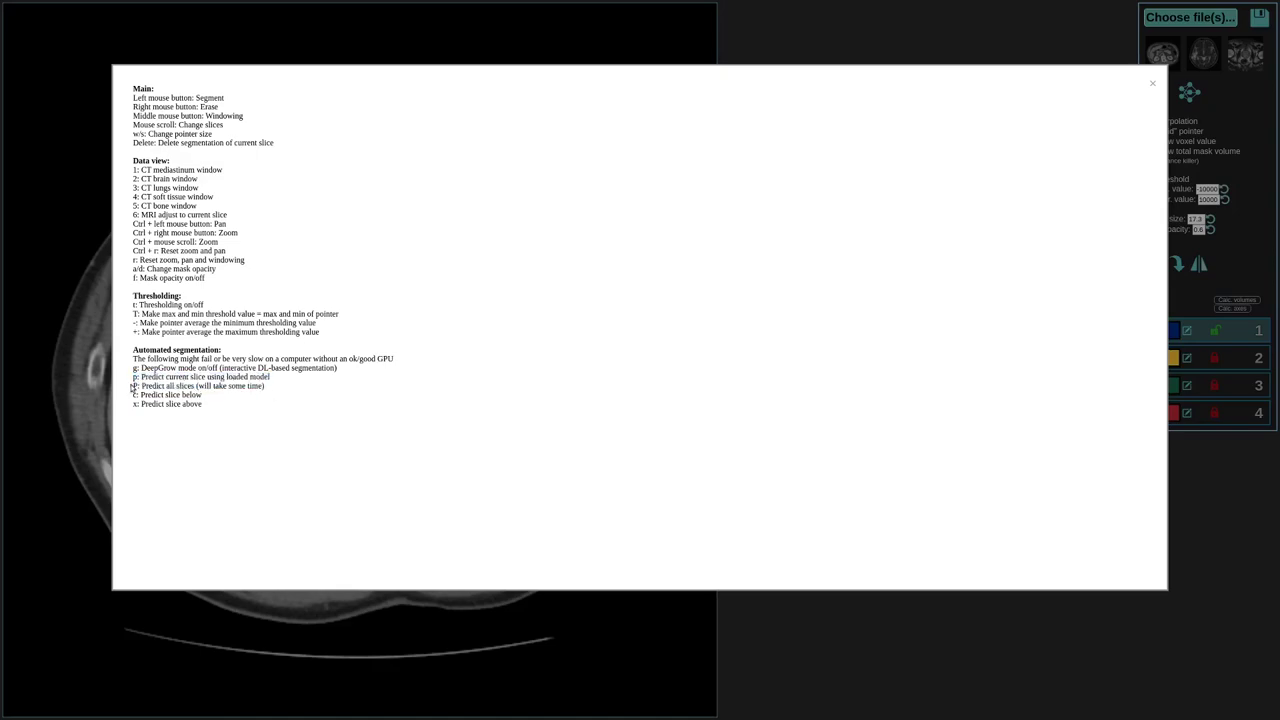
drag(134, 378, 270, 377)
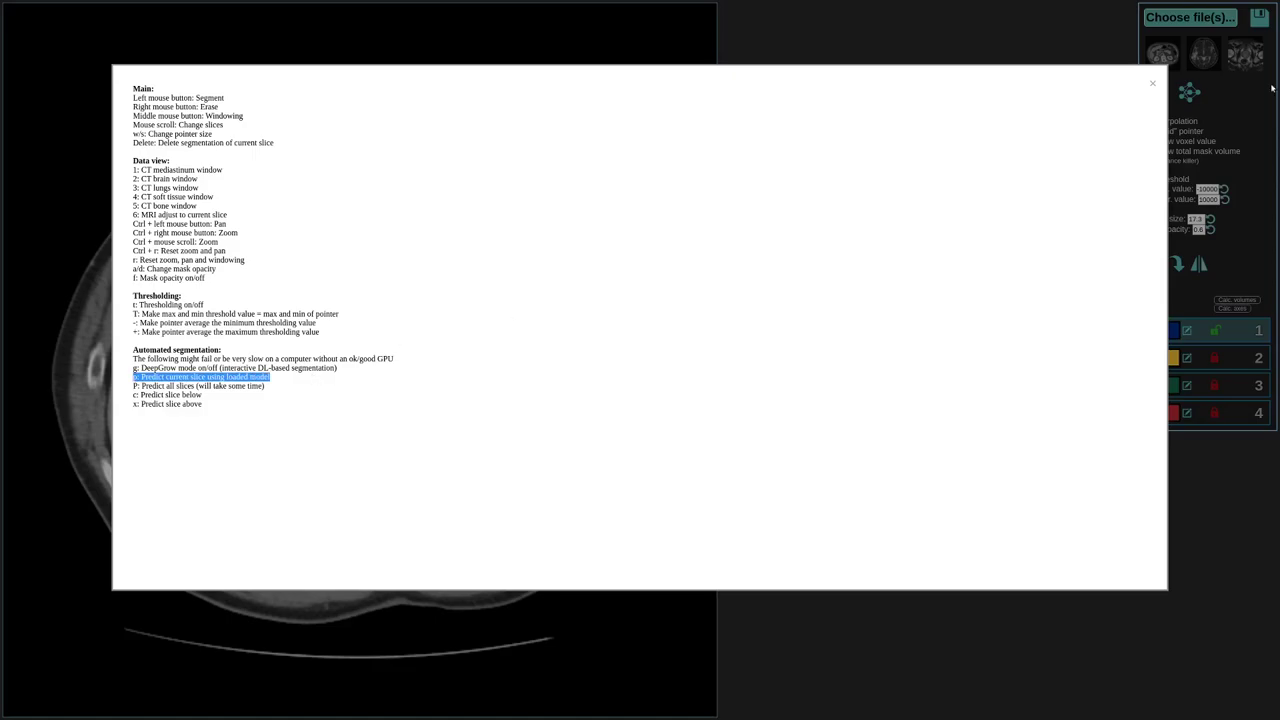
click(1154, 85)
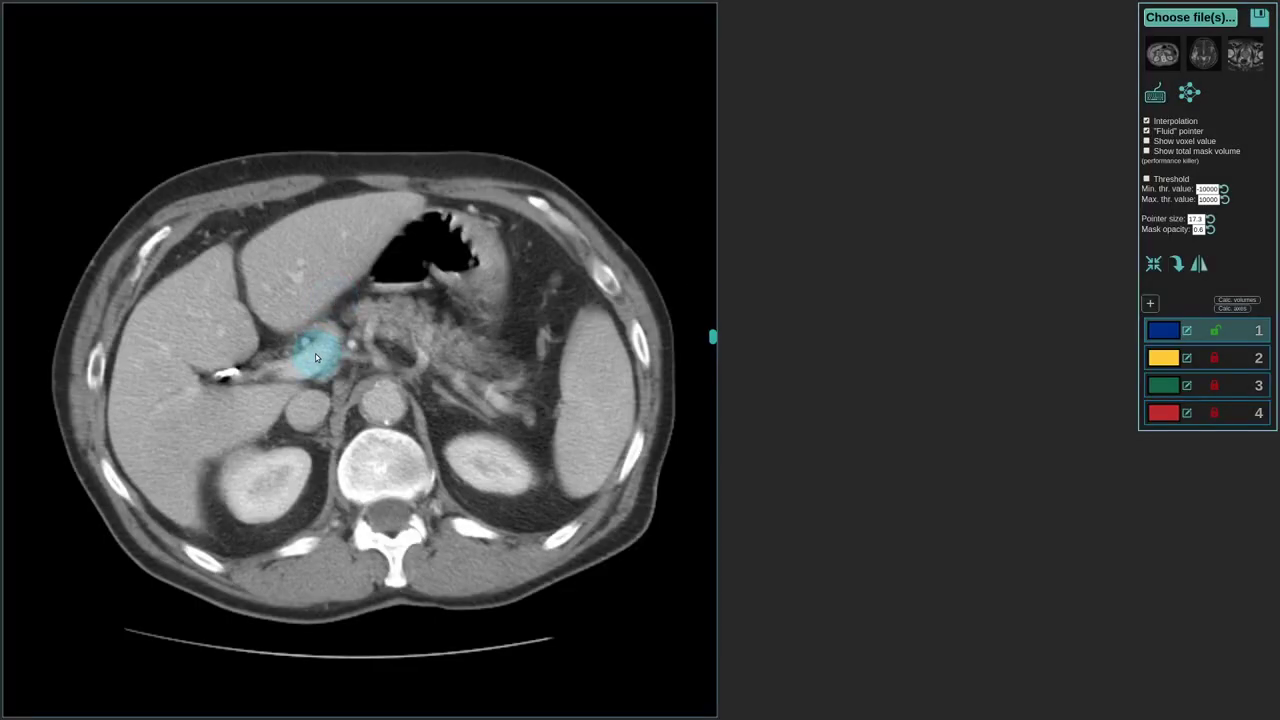
- Predict the liver into mask 1 on the current slice and the adjacent slice above, using the loaded CT Liver 2d model
scroll(266, 370, up, 3)
scroll(266, 370, down, 3)
scroll(266, 372, up, 2)
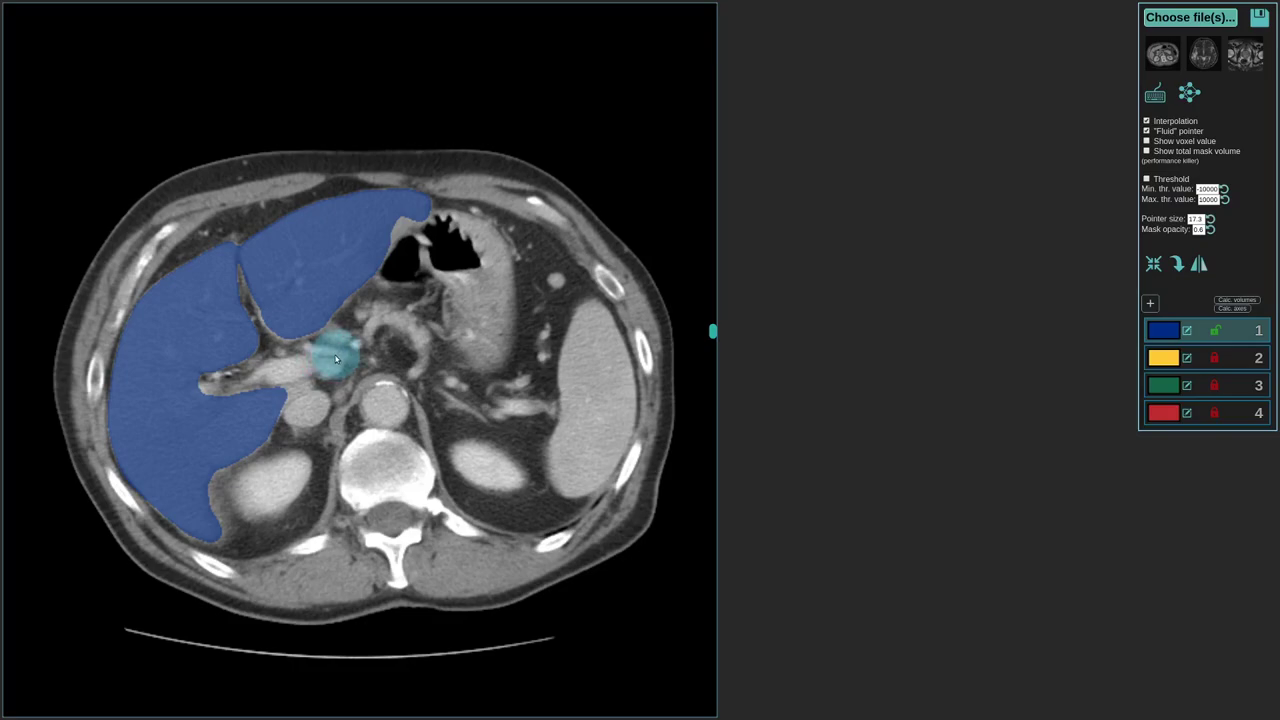
scroll(327, 368, down, 2)
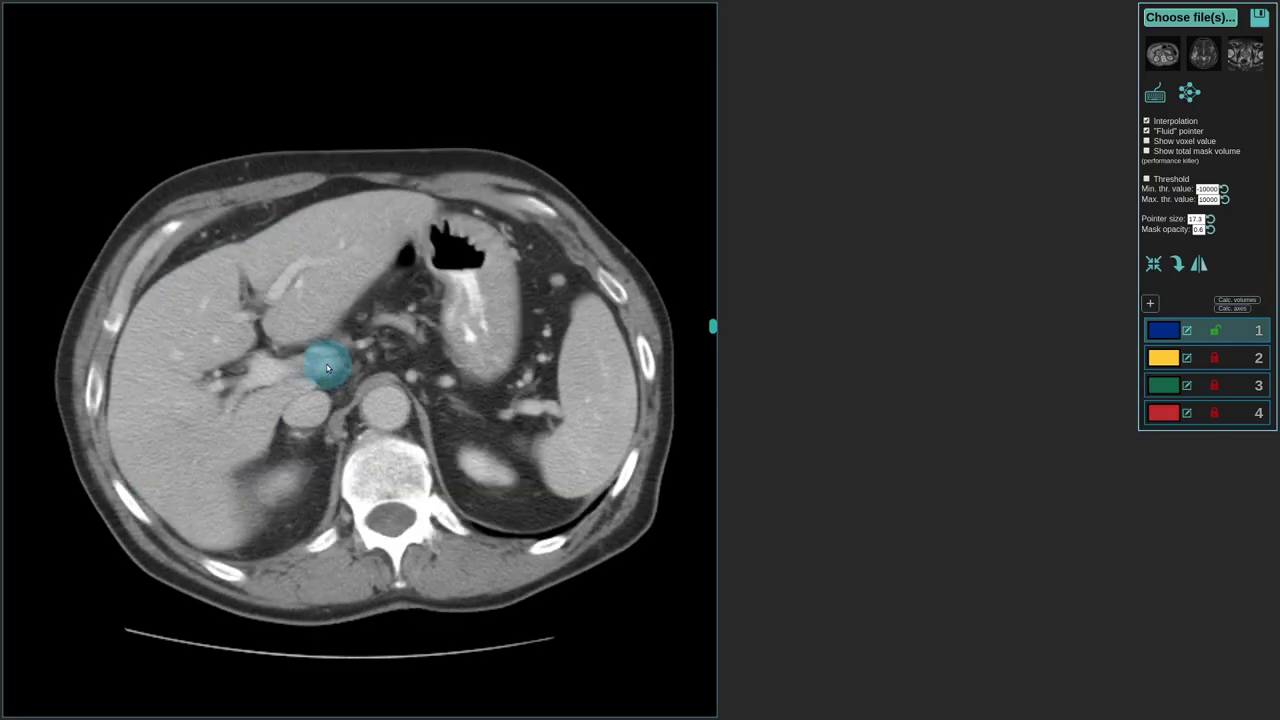
- Predict the liver on the slices above, continuing up to the liver dome beside the heart
scroll(327, 368, up, 5)
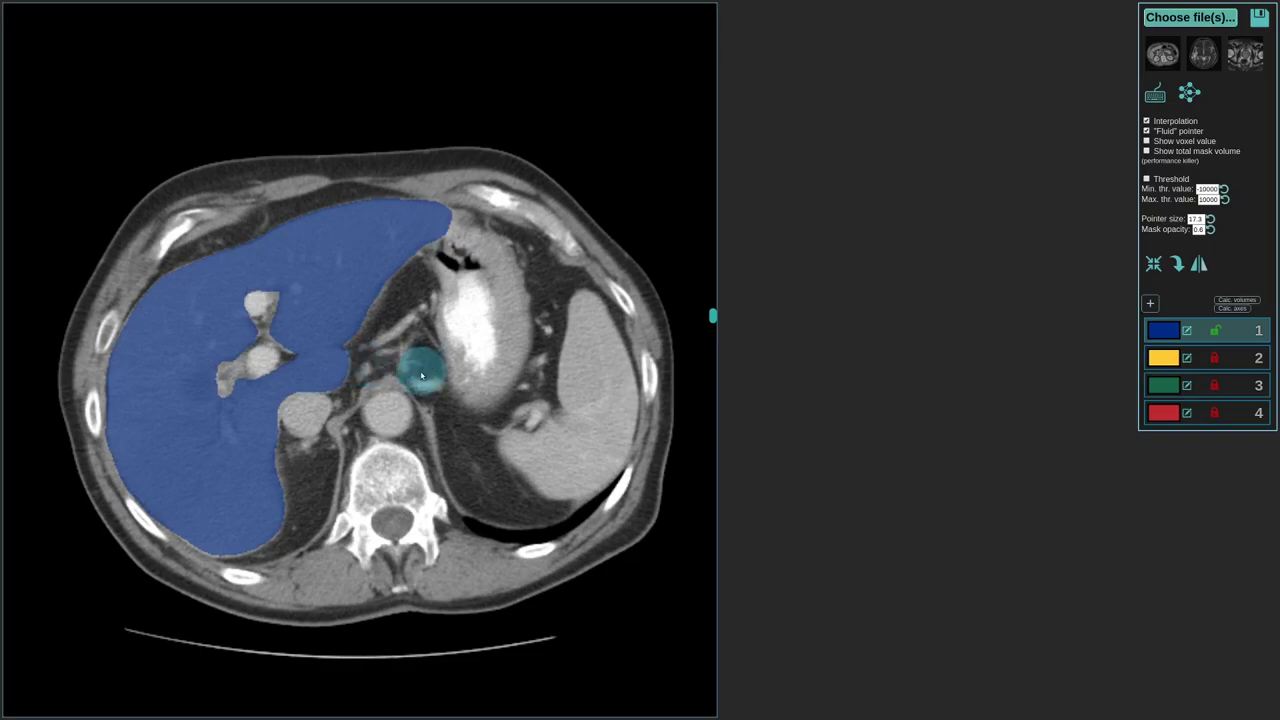
scroll(413, 368, down, 1)
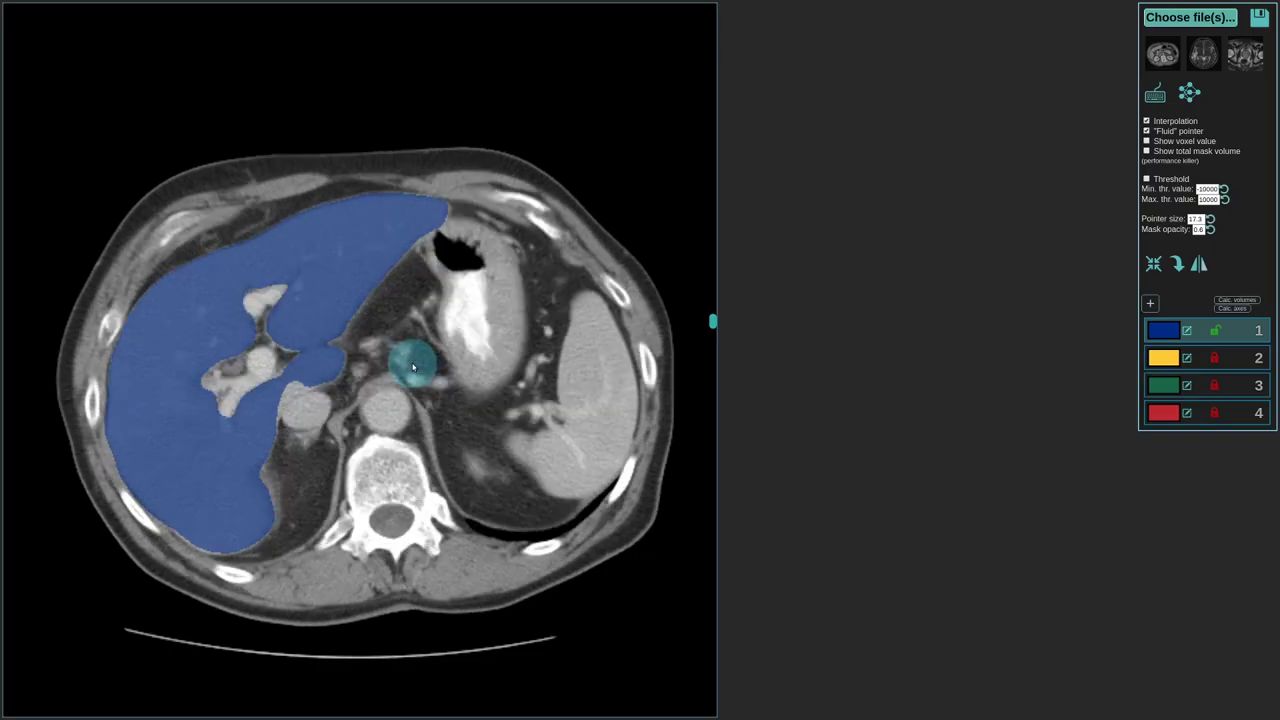
scroll(413, 368, up, 2)
scroll(412, 366, up, 1)
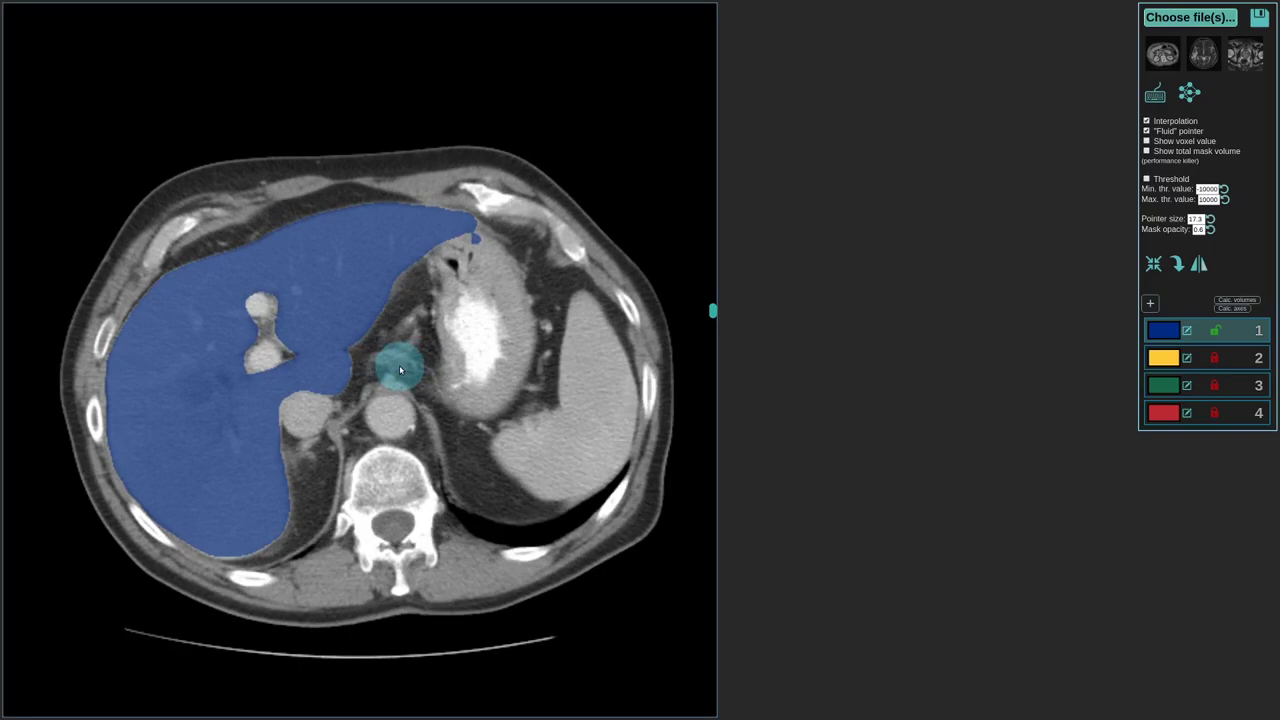
scroll(400, 372, up, 1)
scroll(405, 380, up, 5)
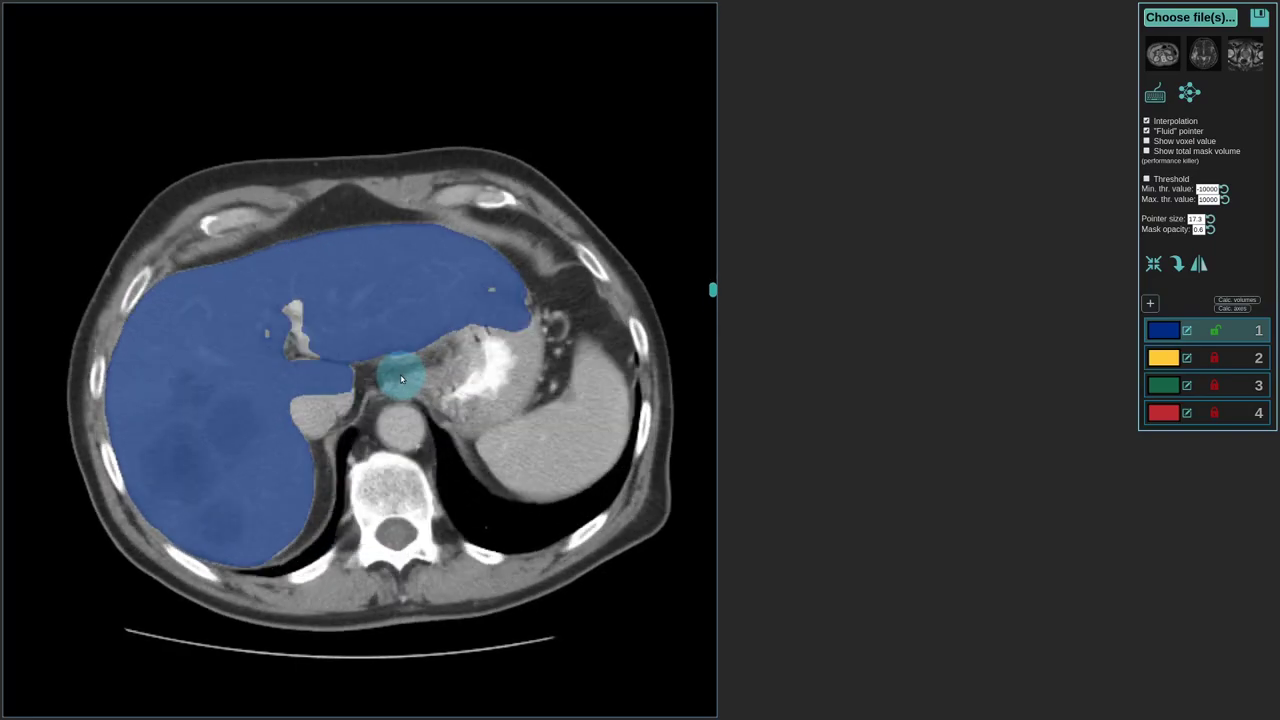
scroll(432, 420, up, 7)
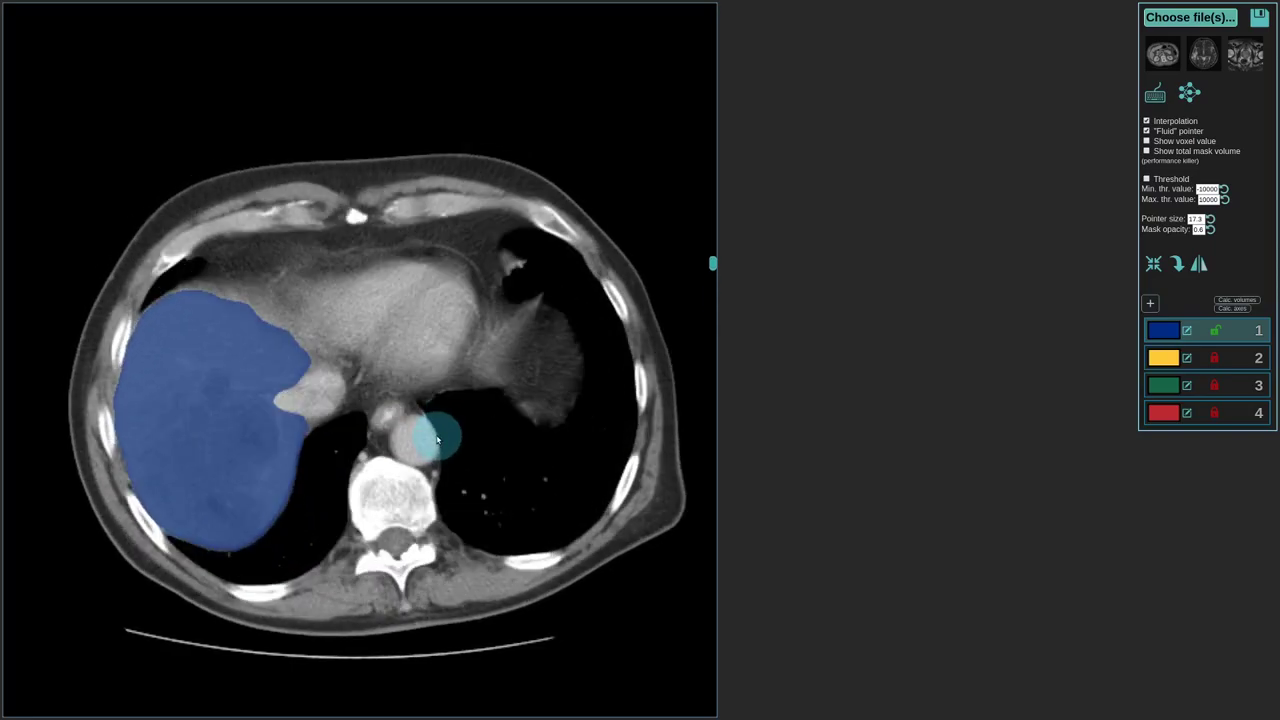
scroll(437, 436, up, 3)
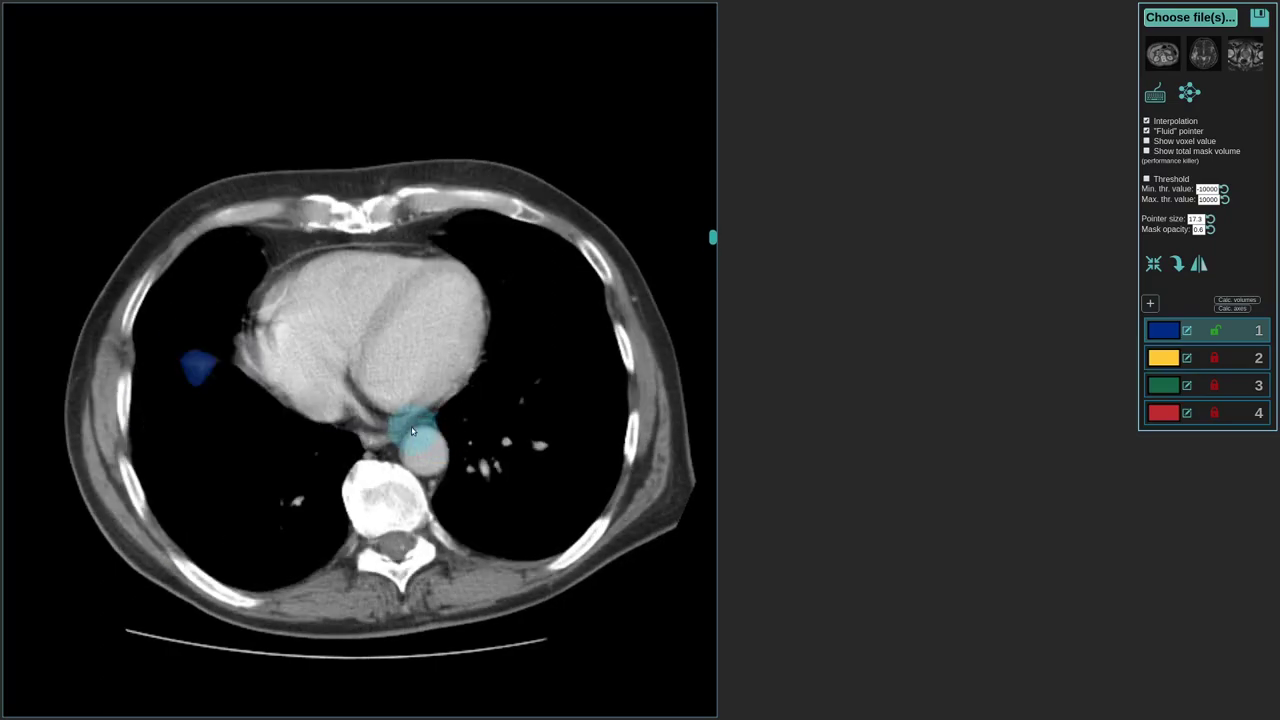
- Return to the starting slice and predict the liver on the slices below, down to mid-kidney level
scroll(420, 425, down, 18)
scroll(411, 415, down, 1)
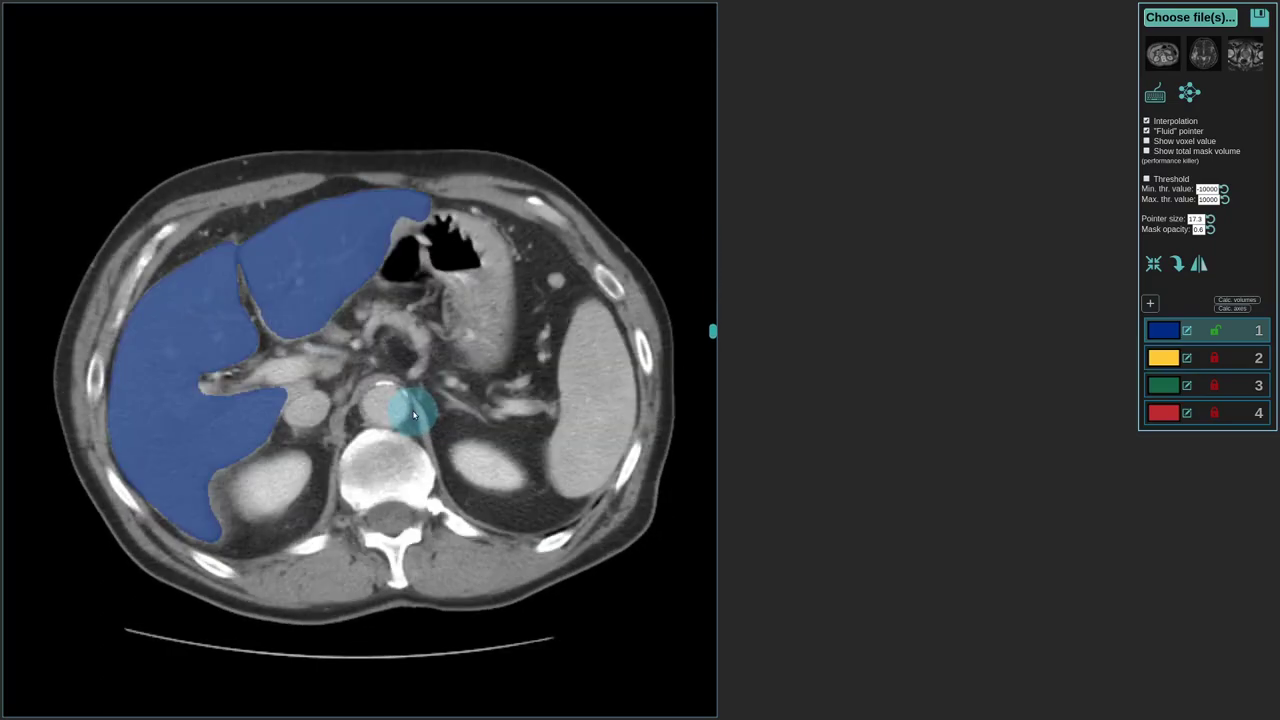
scroll(413, 414, down, 5)
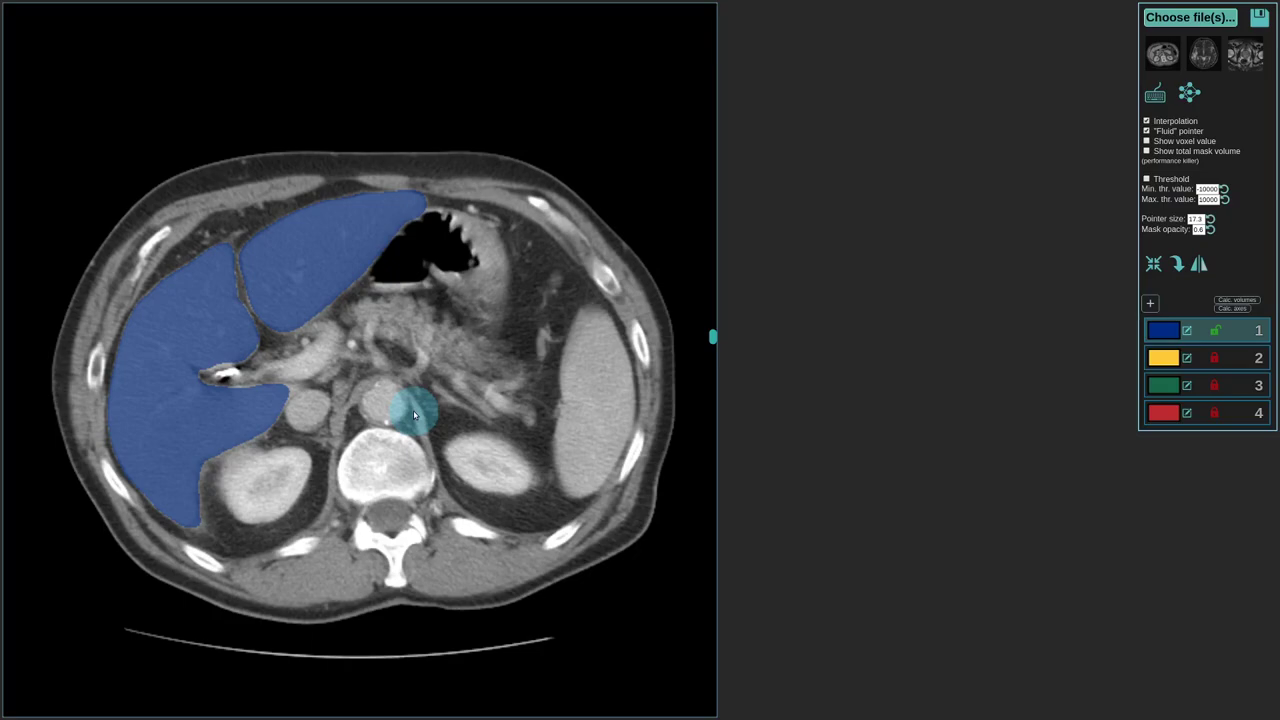
scroll(414, 414, down, 3)
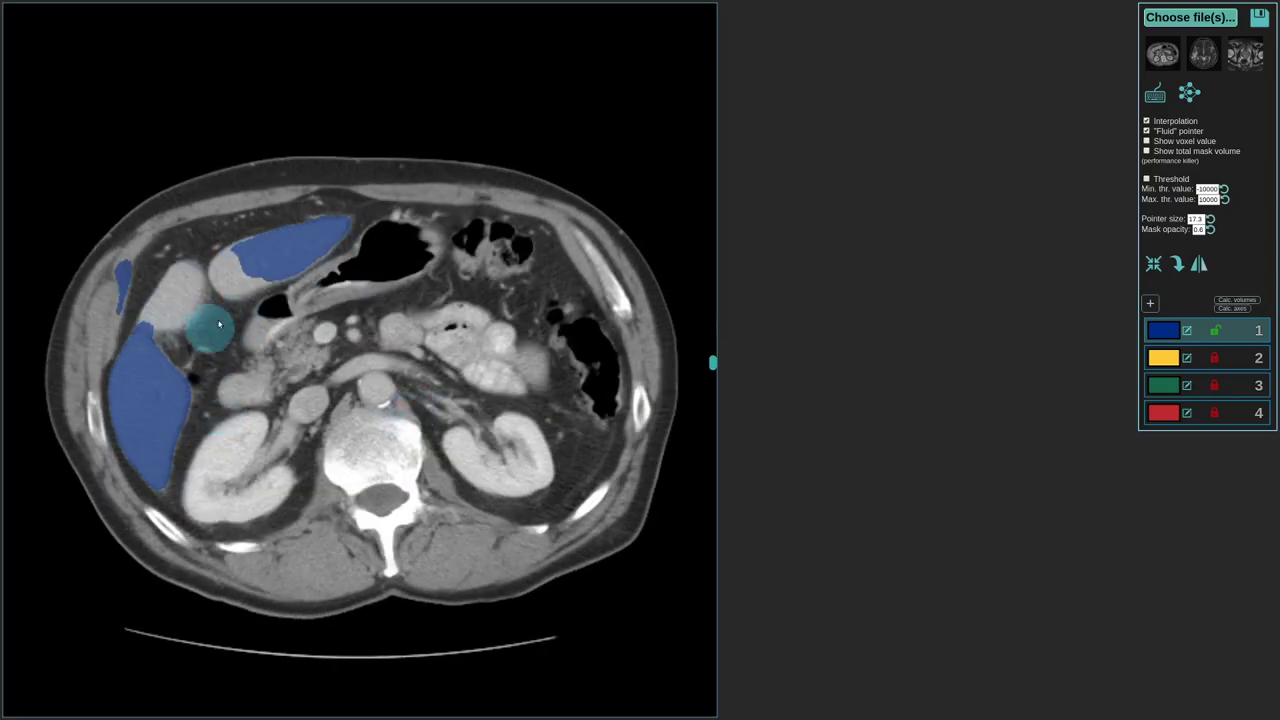
- Enlarge the pointer to 33.2 and erase the whole liver prediction on the mid-kidney slice
scroll(148, 285, up, 7)
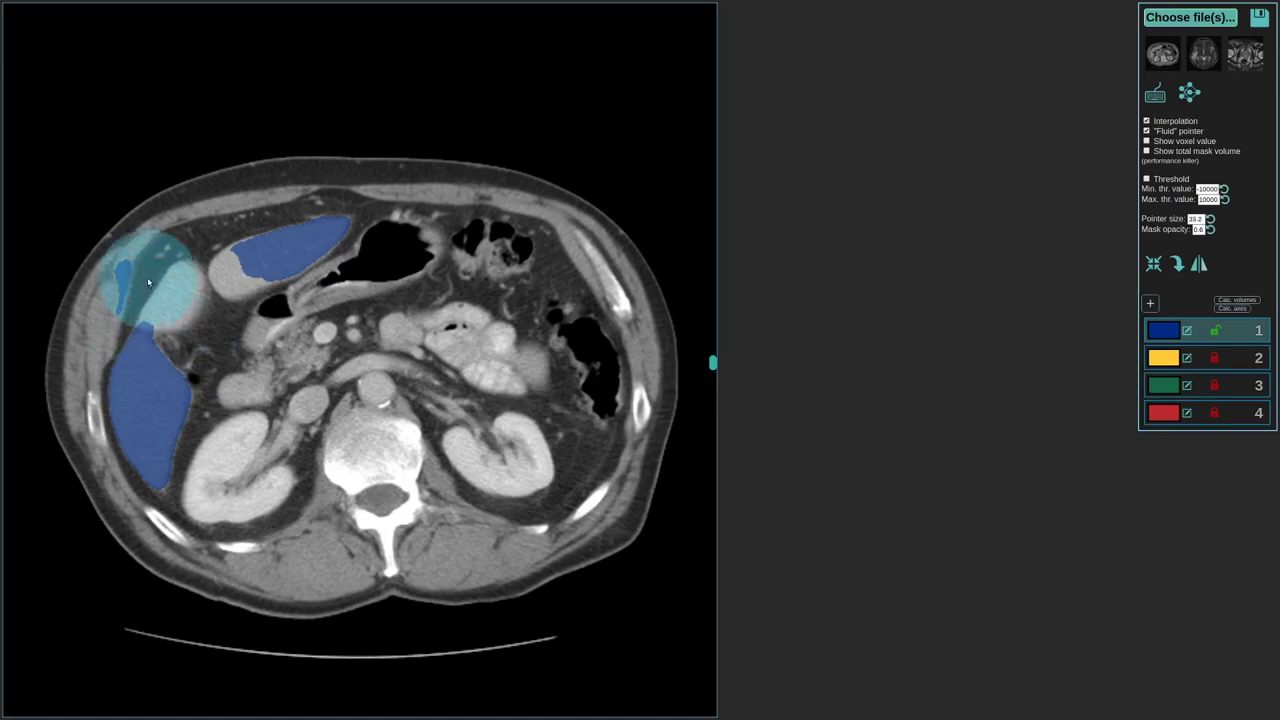
mouse_move(140, 280)
mouse_down()
mouse_move(108, 349)
mouse_move(157, 429)
mouse_move(280, 255)
mouse_move(271, 286)
mouse_move(287, 308)
mouse_up()
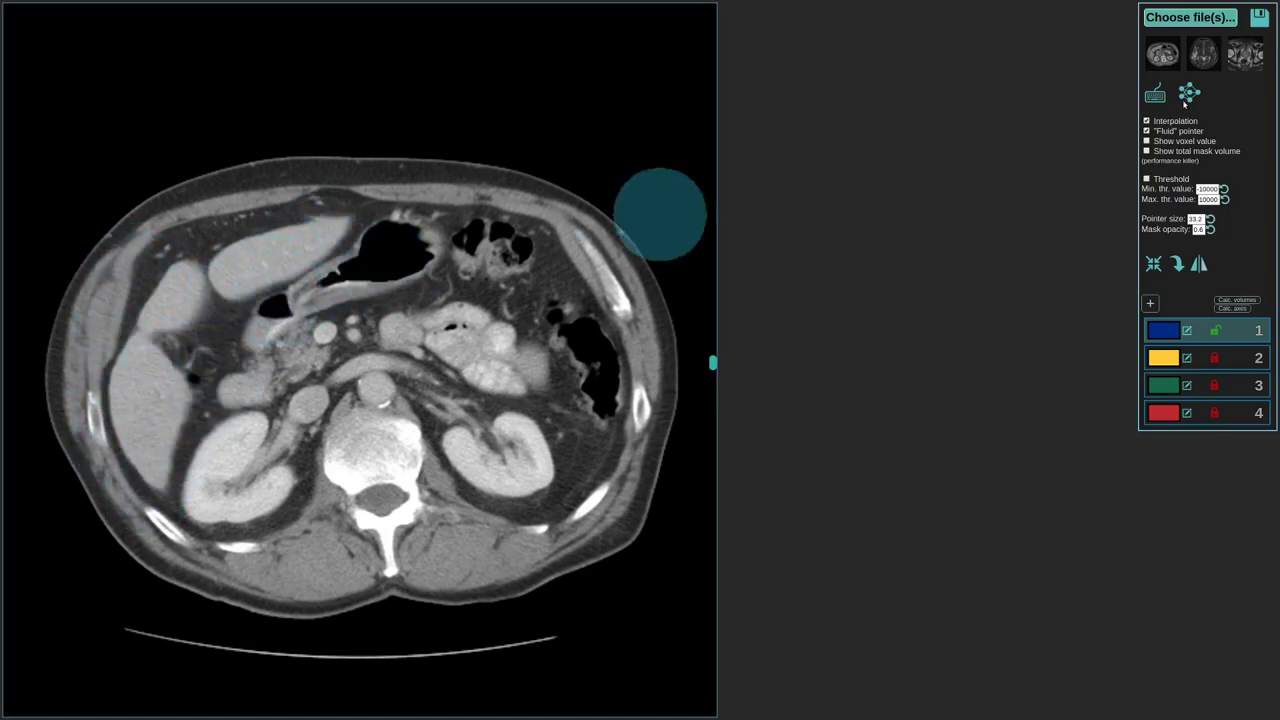
- Check in the AI models list which interactive DeepGrow model is loaded
click(1188, 96)
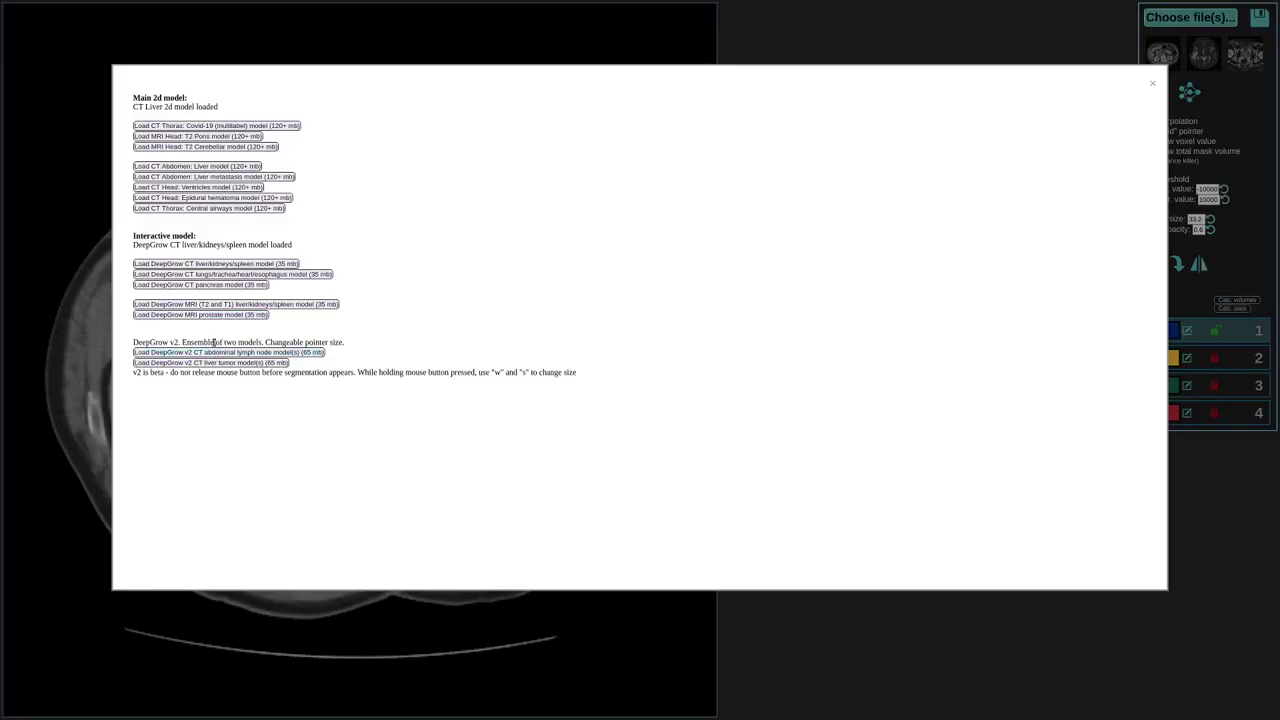
drag(134, 245, 295, 248)
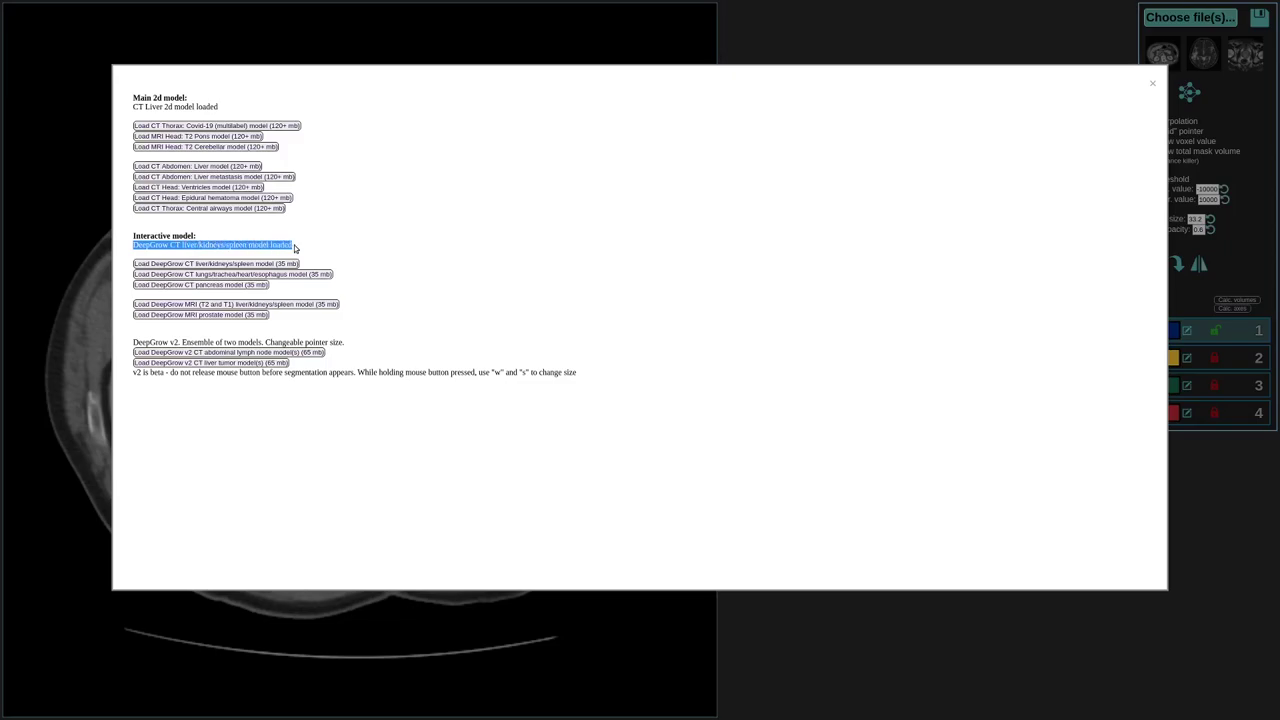
drag(189, 235, 241, 245)
click(624, 207)
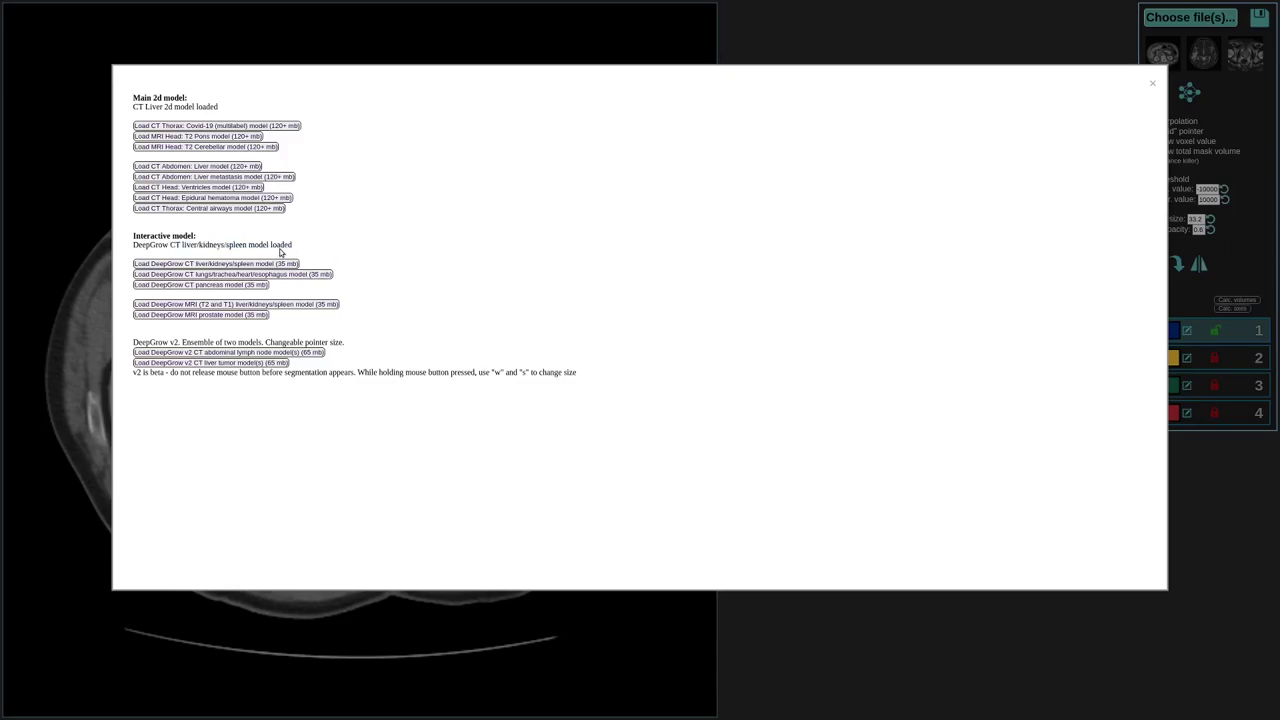
click(1153, 85)
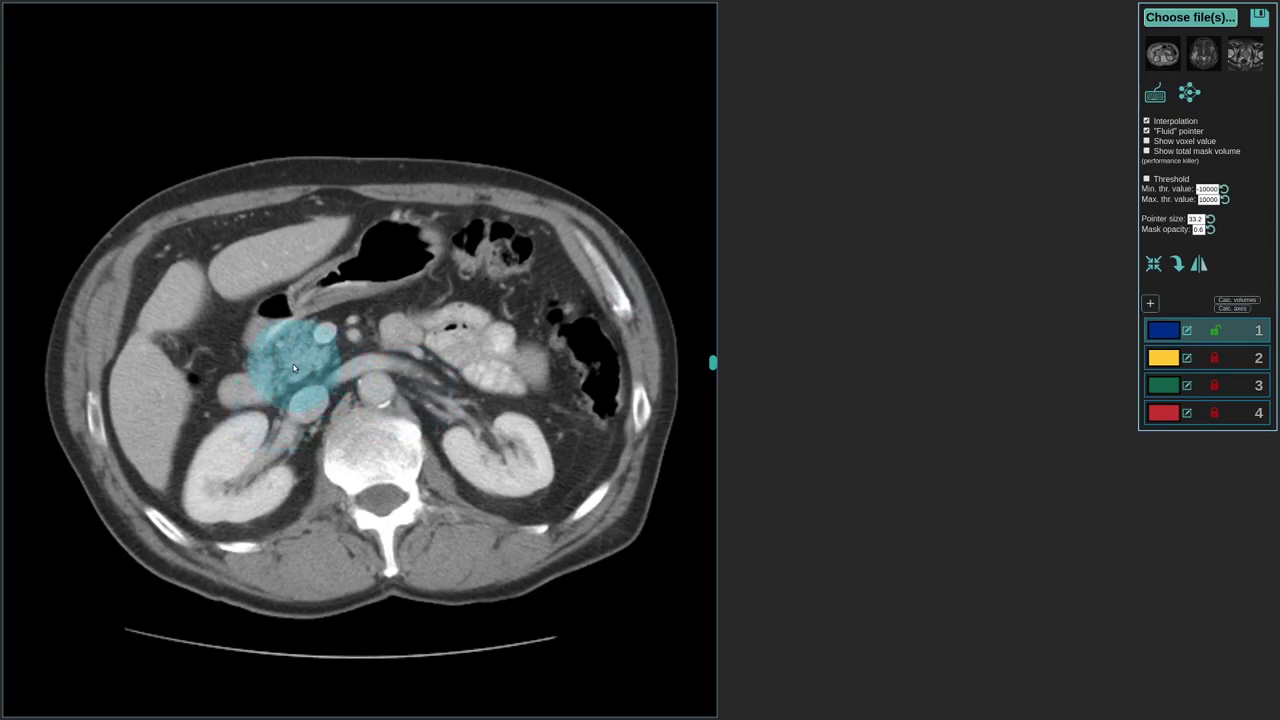
- Turn on DeepGrow mode and segment the three bright areas of the liver region on the mid-kidney slice into mask 1
key(minus)
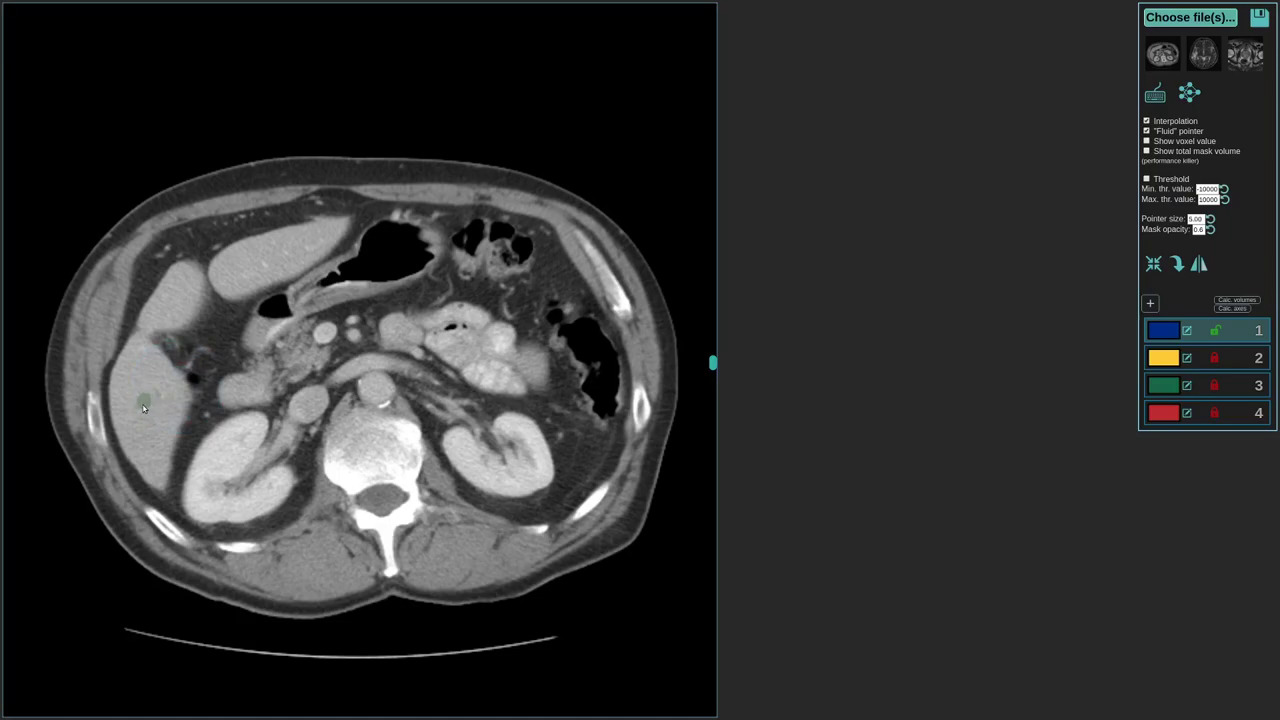
click(150, 407)
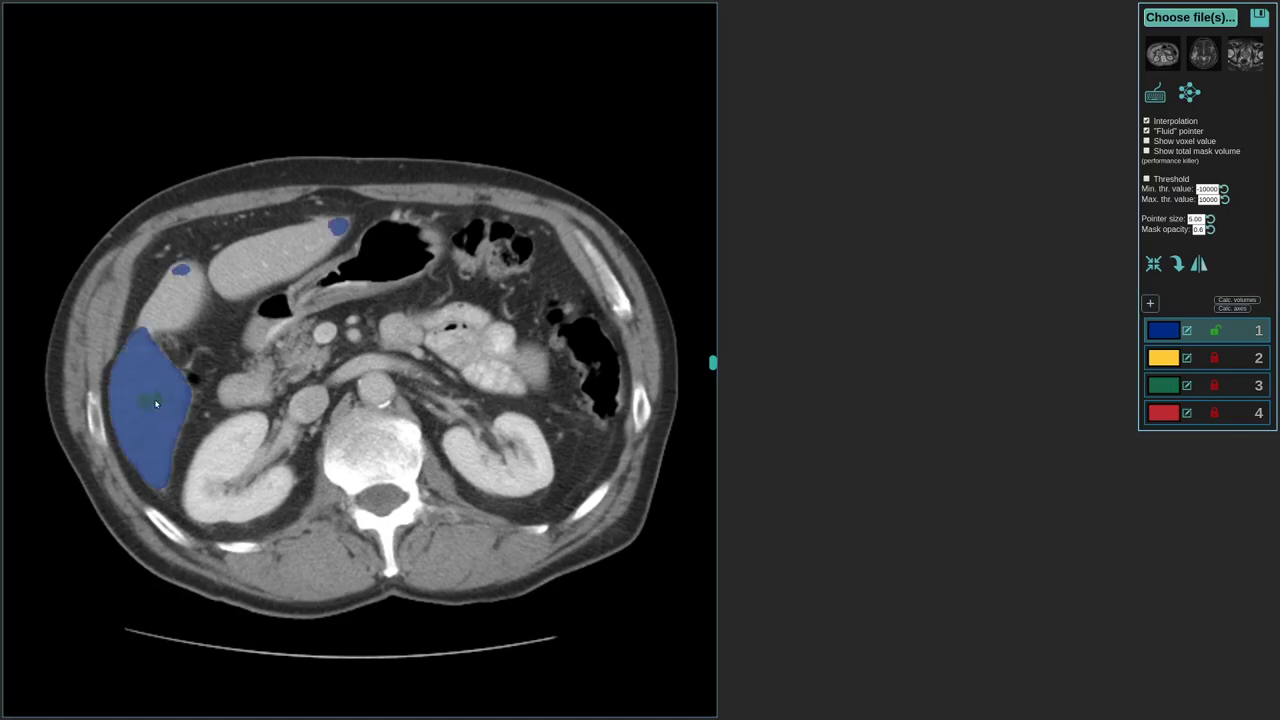
click(173, 301)
click(267, 263)
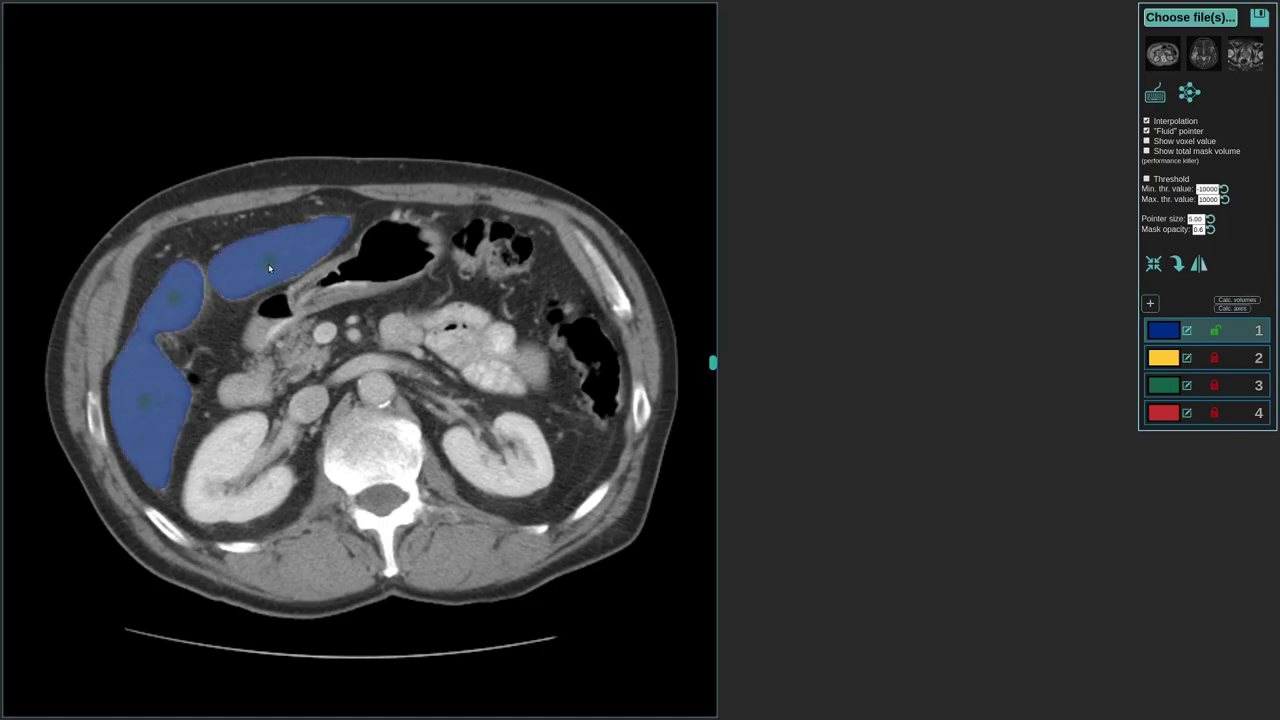
- Segment the same three areas of the liver region with DeepGrow on the next two slices below
scroll(232, 297, down, 1)
click(173, 301)
click(265, 262)
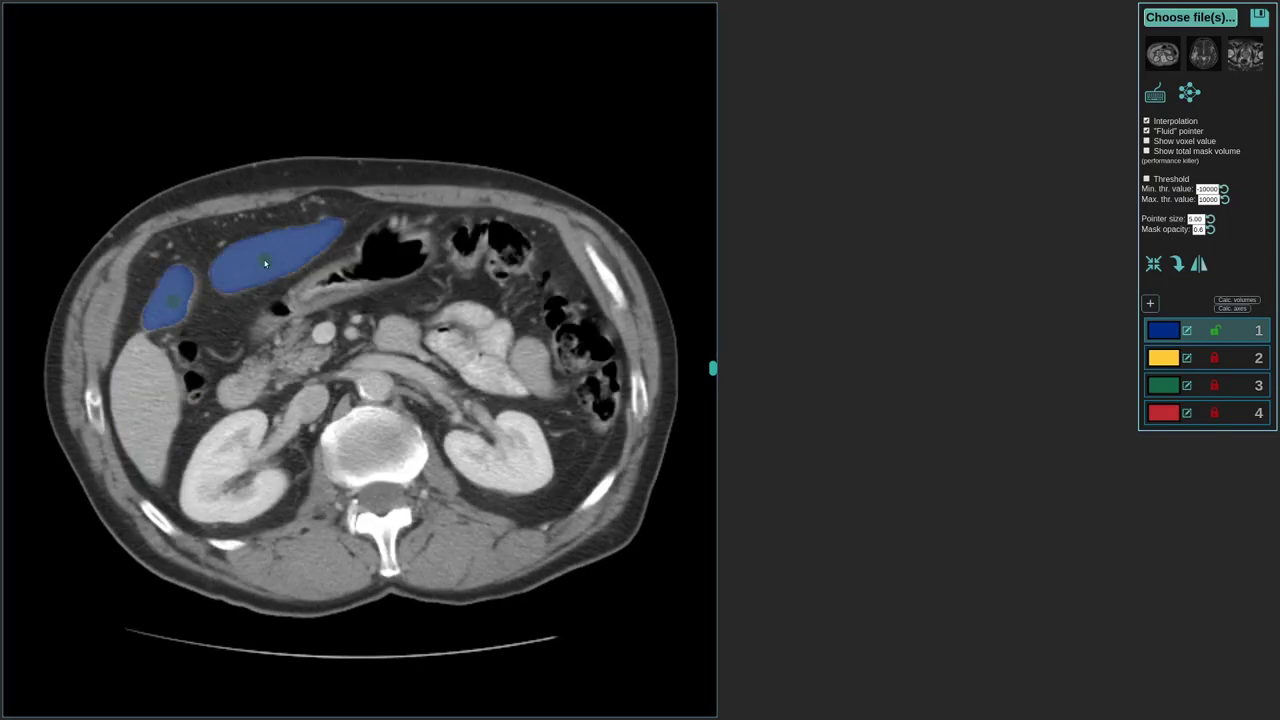
click(133, 422)
scroll(149, 408, down, 1)
click(149, 408)
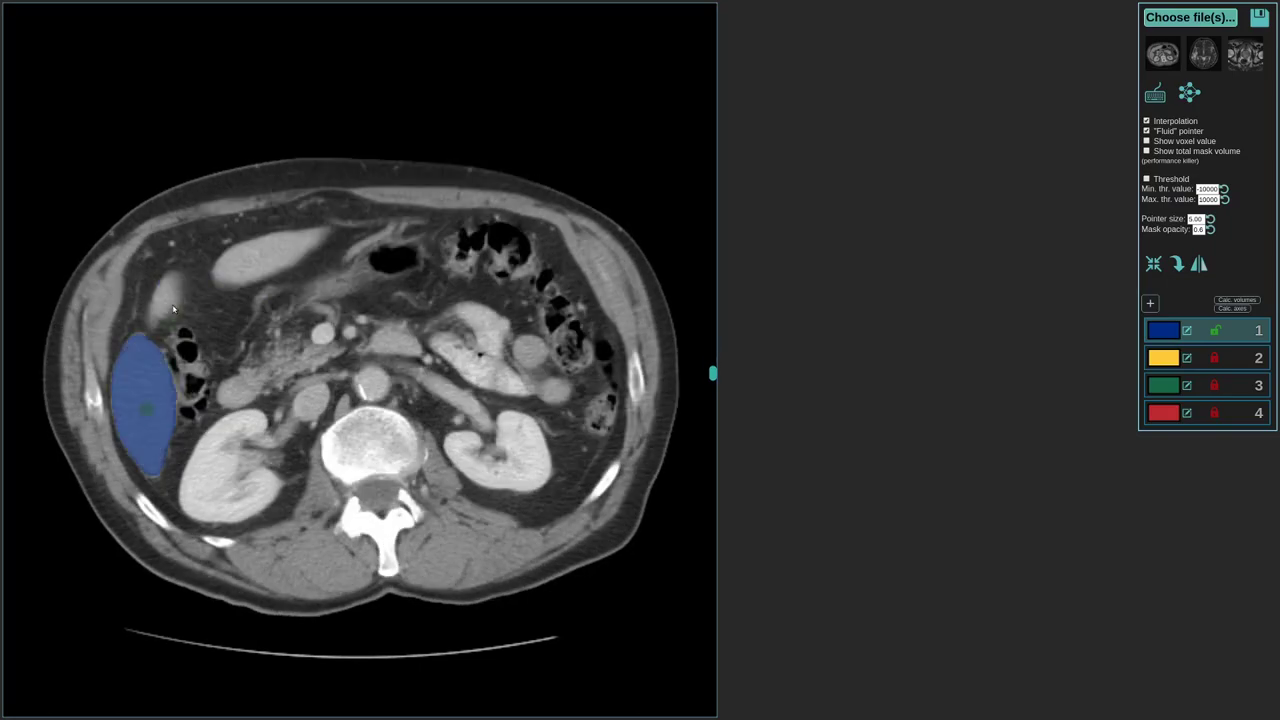
click(166, 302)
click(259, 265)
- Segment the remaining liver with DeepGrow on the following five slices, moving down one slice at a time
scroll(259, 265, down, 1)
click(148, 387)
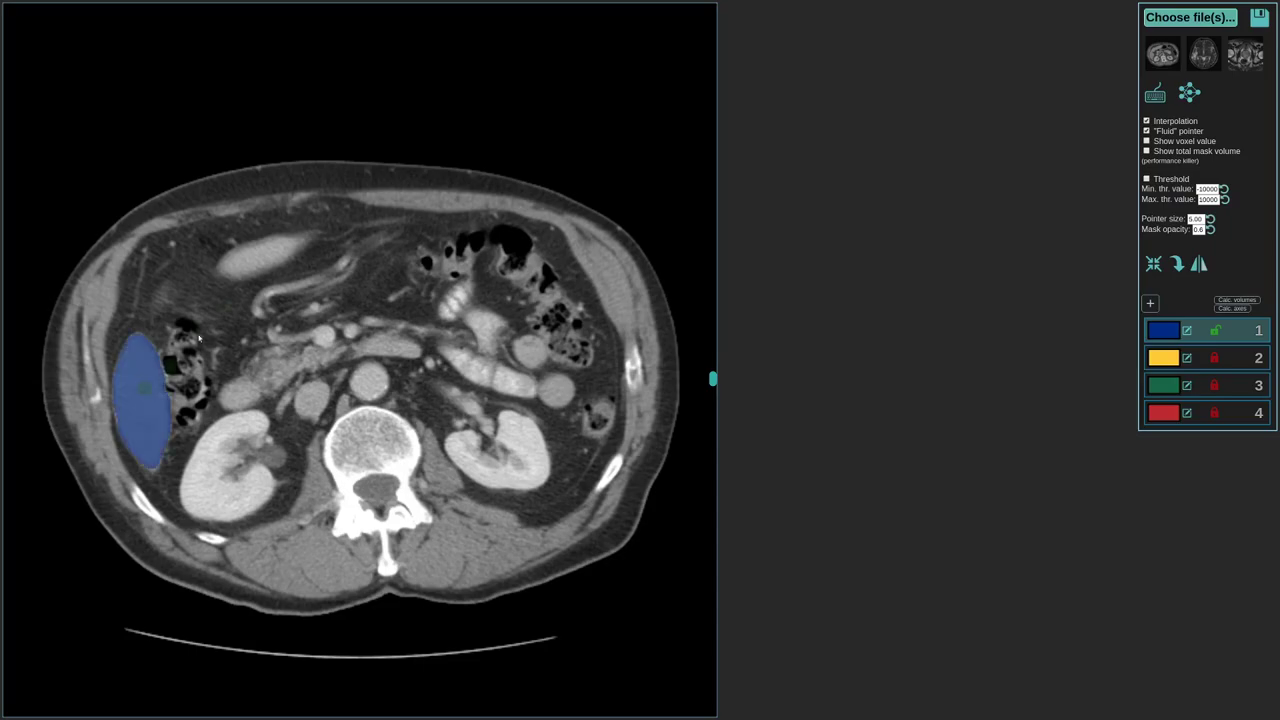
click(244, 268)
scroll(244, 268, down, 1)
click(129, 403)
scroll(132, 402, down, 1)
click(139, 400)
scroll(139, 400, down, 1)
click(135, 405)
scroll(140, 408, down, 1)
click(145, 412)
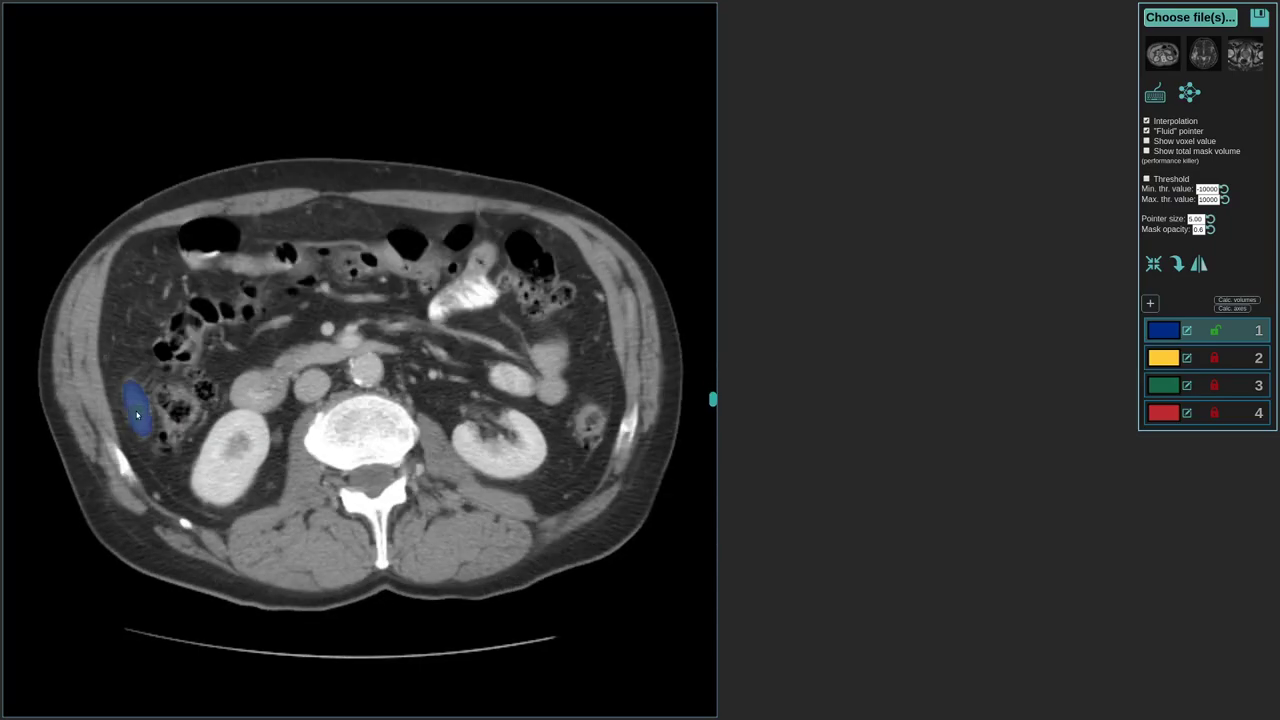
- Segment the remaining liver tip with DeepGrow into mask 1 on the next slice below
scroll(151, 423, down, 1)
click(140, 413)
- Examine the edge of the lower liver mask beside the right kidney at different magnifications
scroll(176, 432, up, 2)
scroll(166, 393, up, 5)
scroll(147, 376, down, 2)
scroll(124, 425, up, 3)
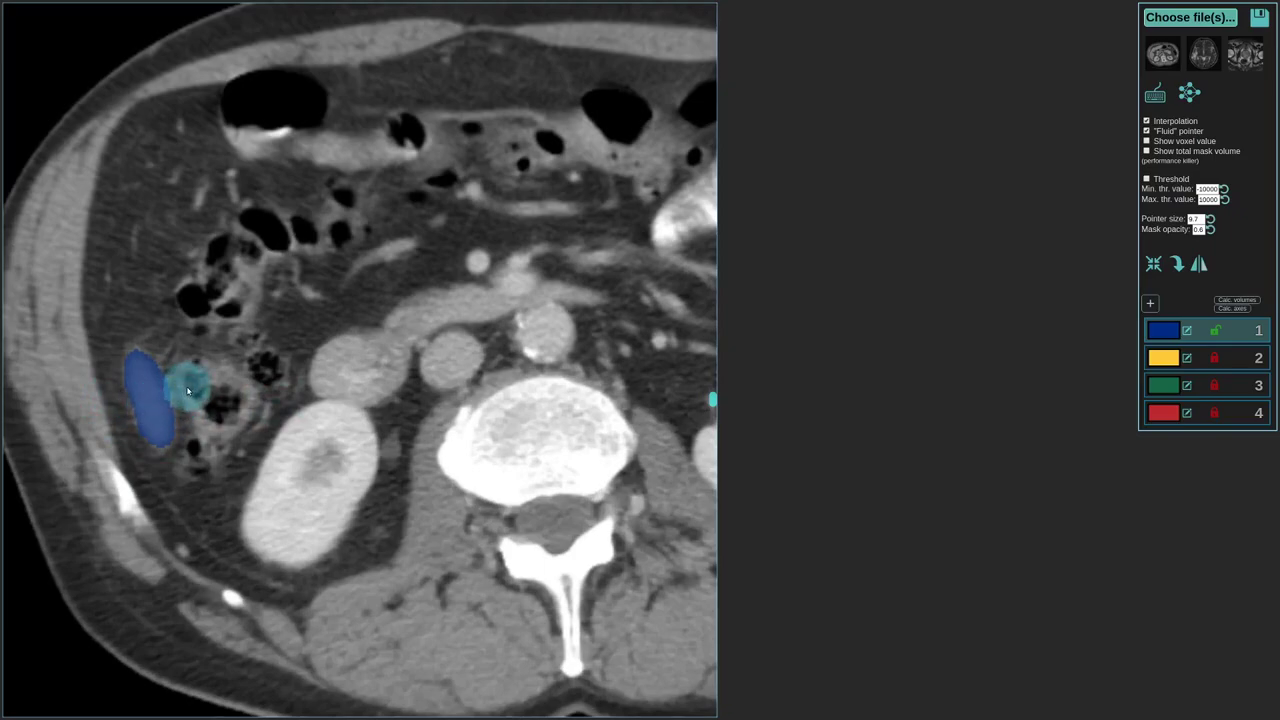
drag(226, 420, 383, 429)
drag(386, 364, 287, 450)
scroll(287, 451, down, 3)
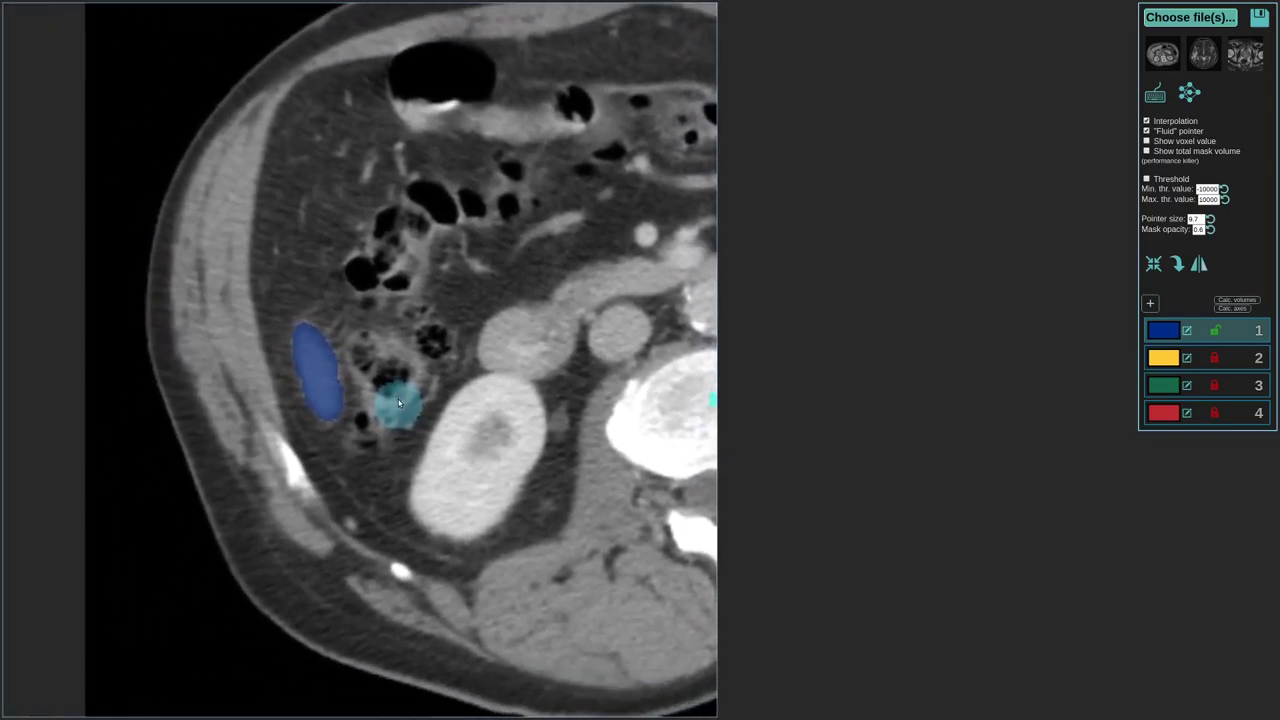
scroll(271, 428, up, 3)
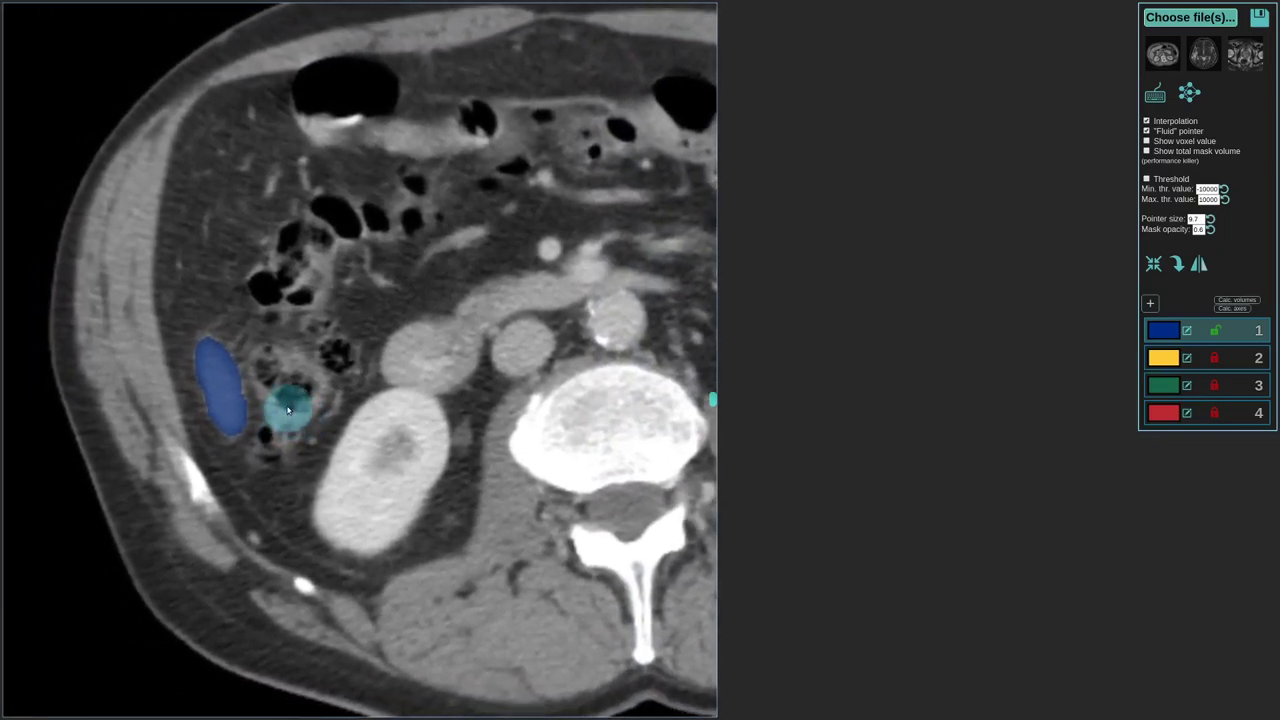
scroll(327, 414, up, 5)
scroll(322, 418, down, 6)
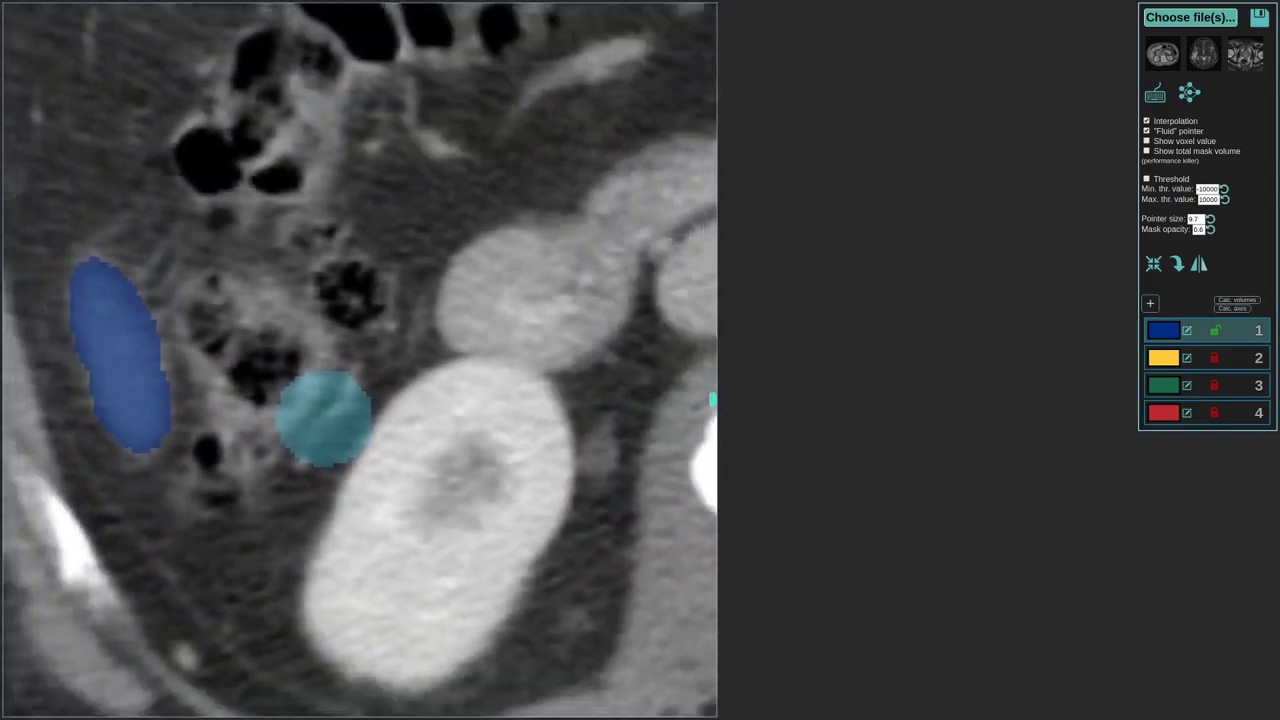
scroll(322, 415, up, 2)
scroll(271, 402, down, 2)
scroll(266, 402, up, 6)
scroll(268, 410, down, 5)
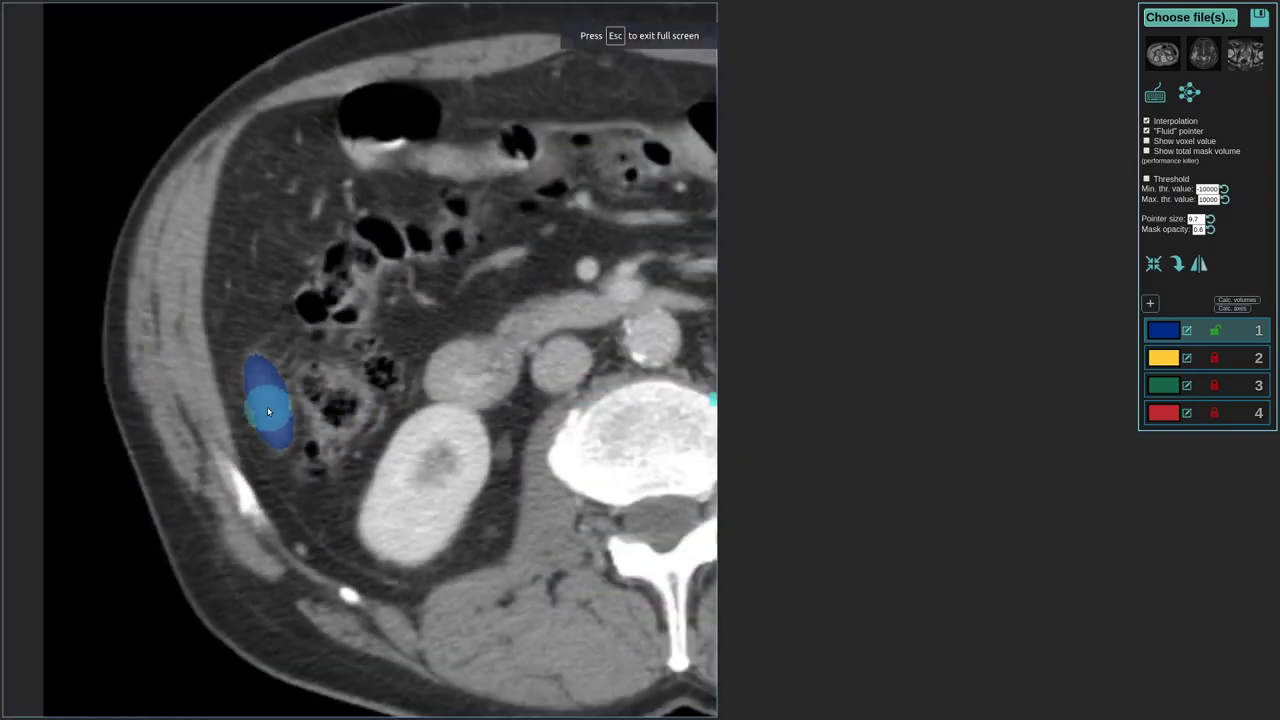
scroll(284, 414, up, 5)
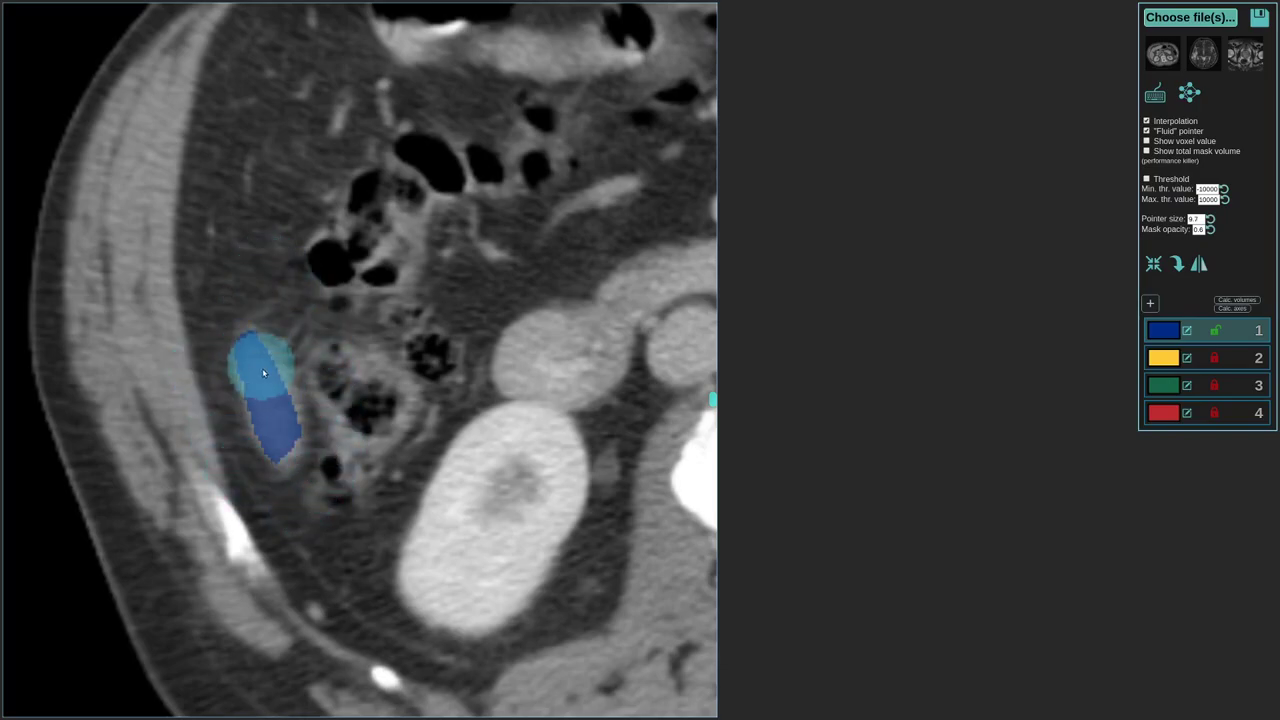
scroll(251, 382, down, 2)
scroll(251, 384, down, 2)
- Review the liver mask slice by slice from the kidney level up to the upper liver
scroll(322, 421, up, 10)
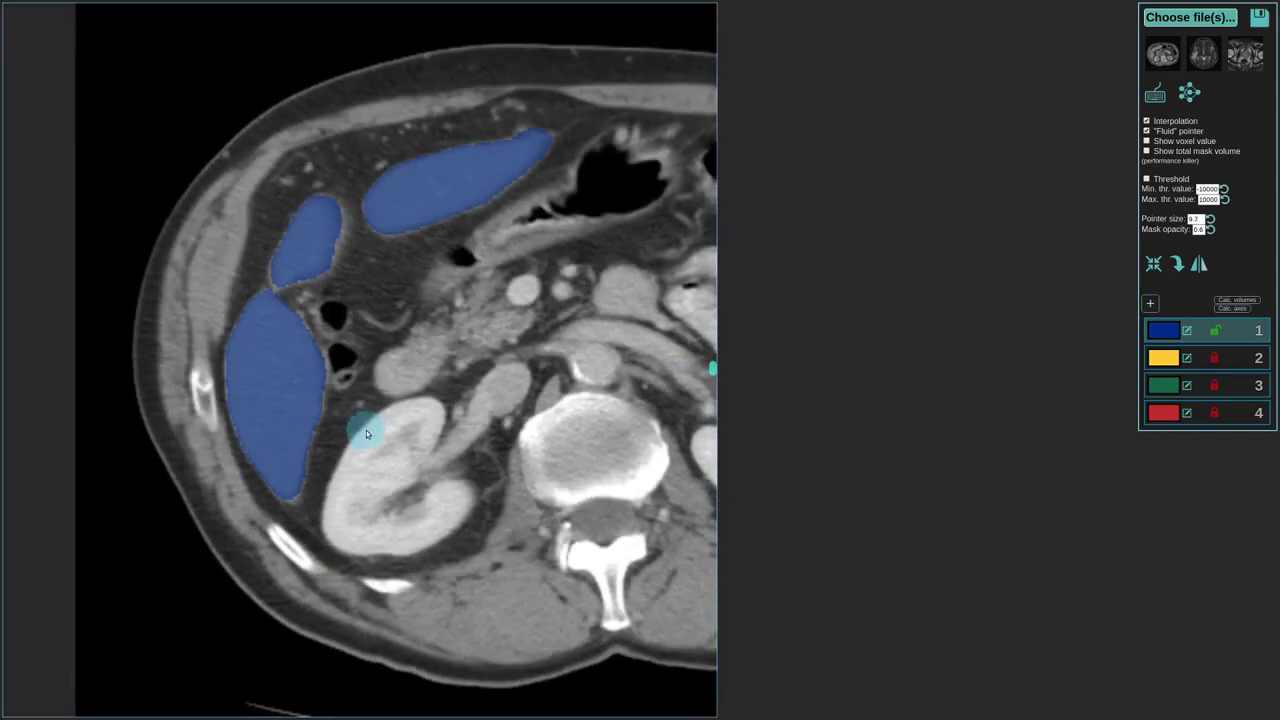
scroll(437, 405, up, 8)
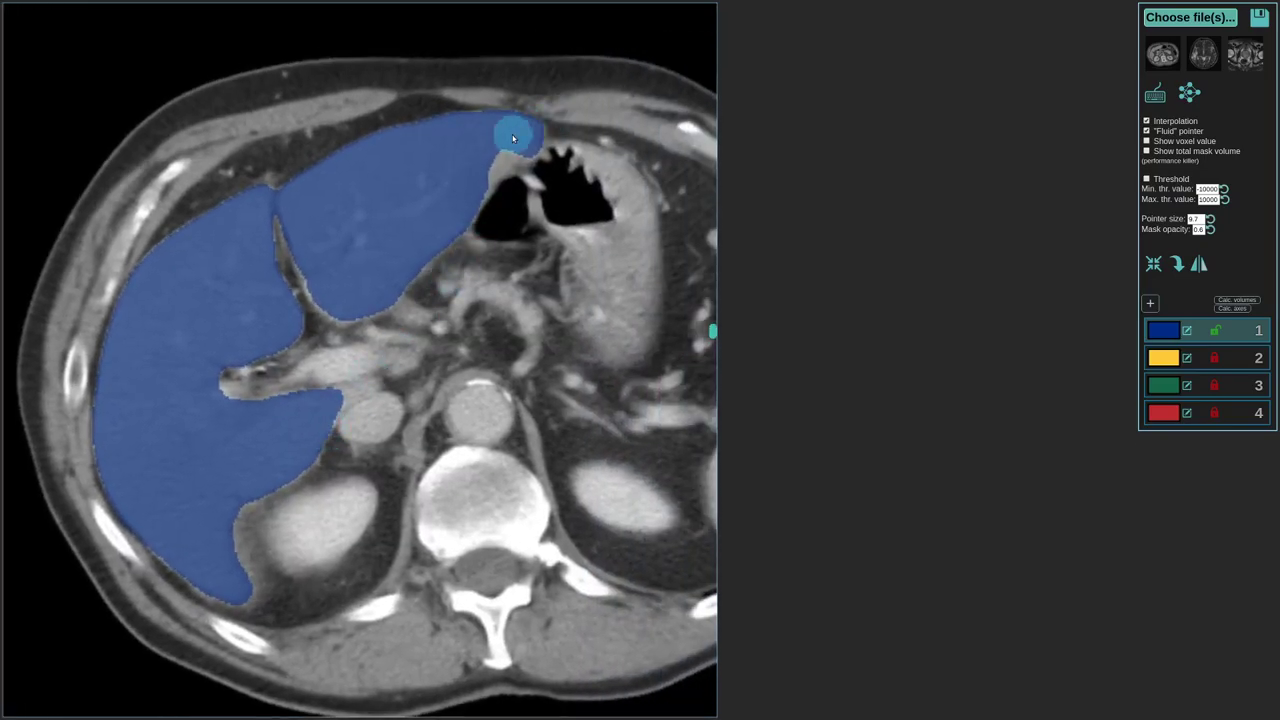
drag(512, 137, 479, 174)
scroll(506, 162, up, 10)
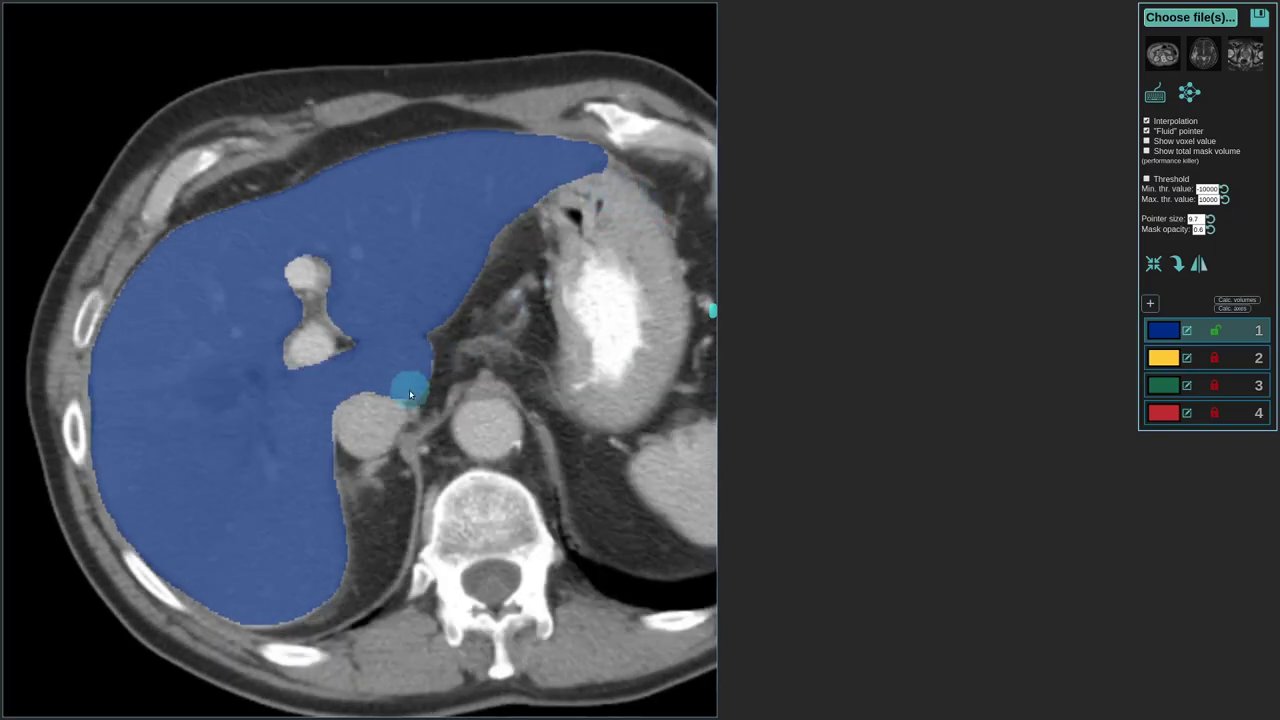
scroll(409, 394, up, 6)
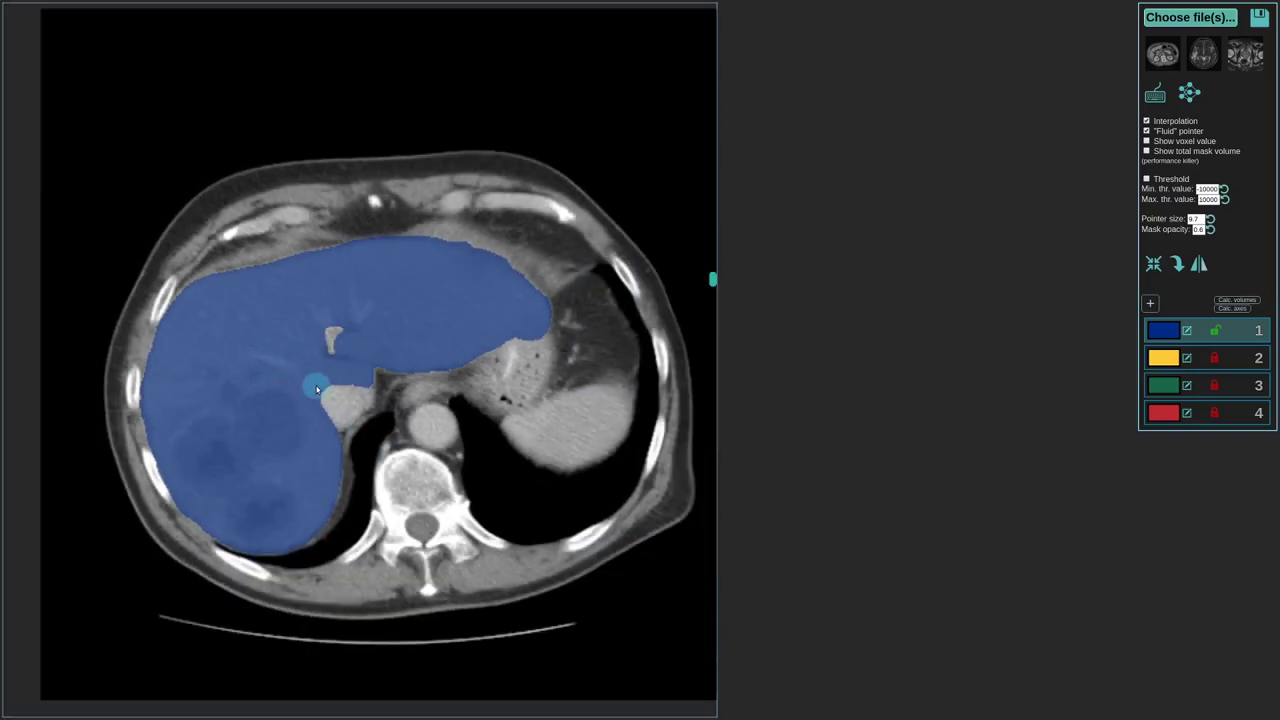
- Reset the view, check the mask on the uppermost liver slices, and compare it with the bare scan by hiding and showing the mask
key(r)
key(space)
key(space)
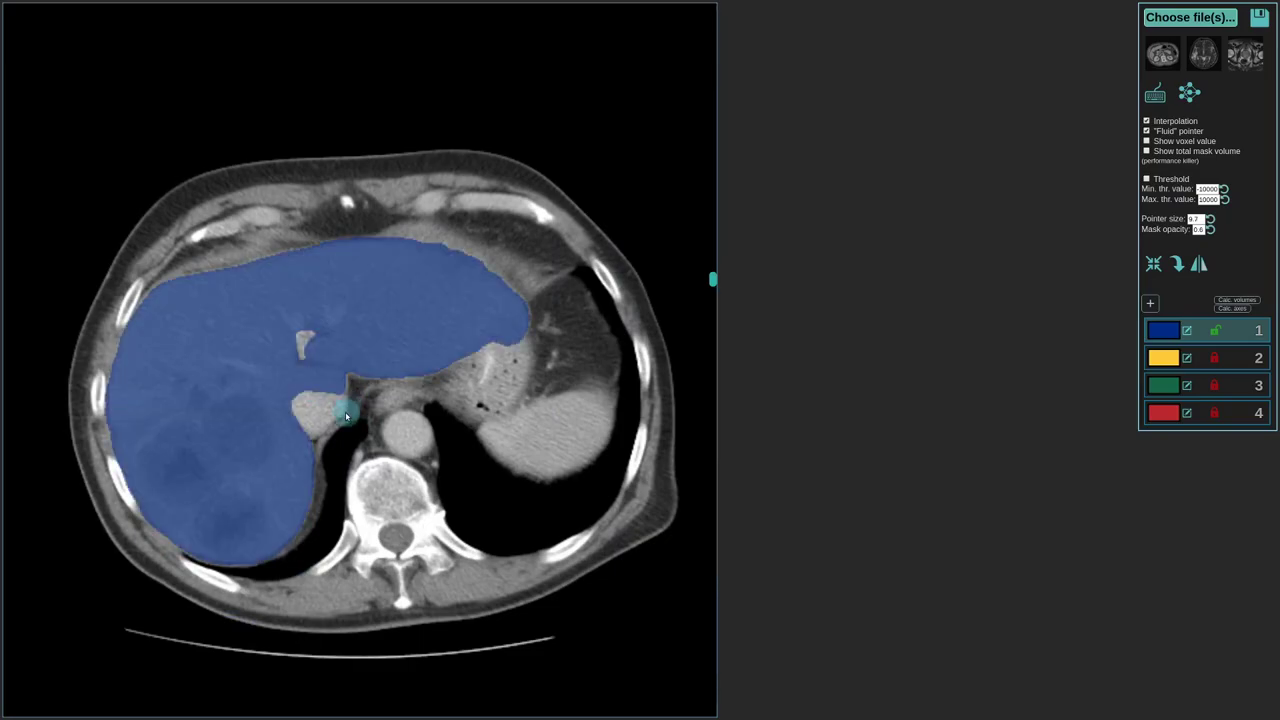
scroll(346, 416, up, 6)
scroll(309, 490, down, 3)
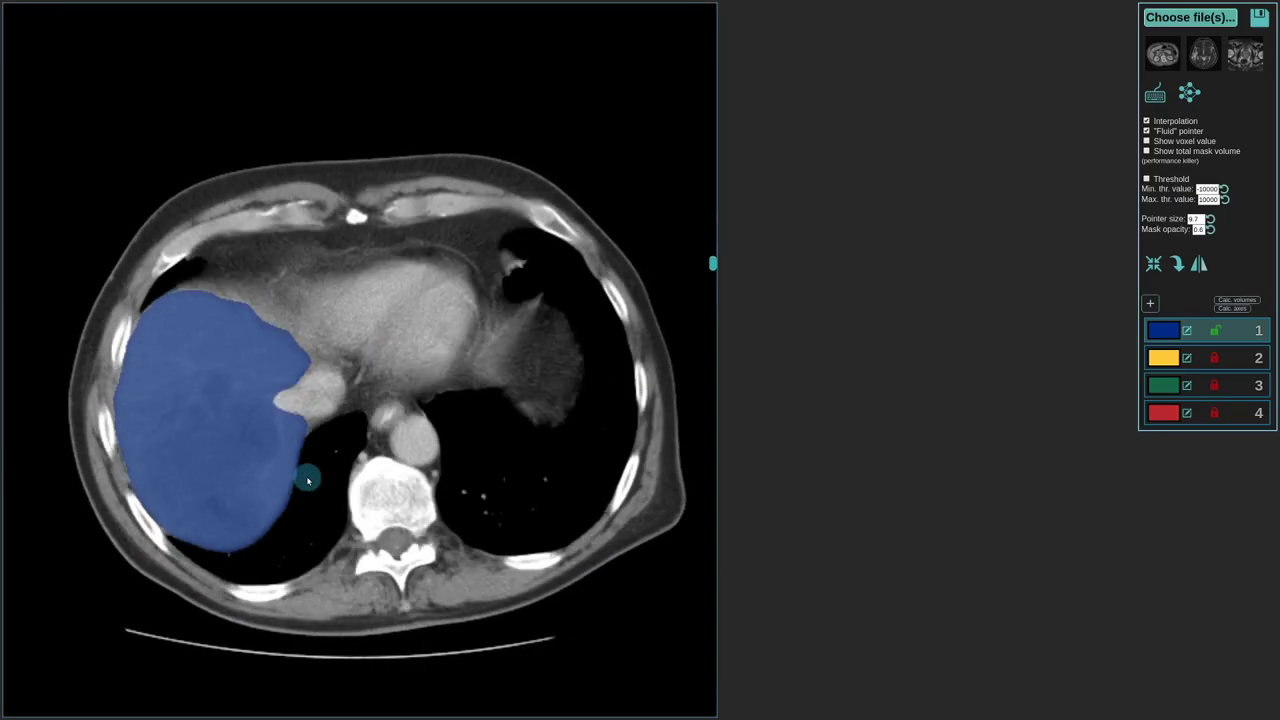
scroll(307, 480, down, 10)
key(space)
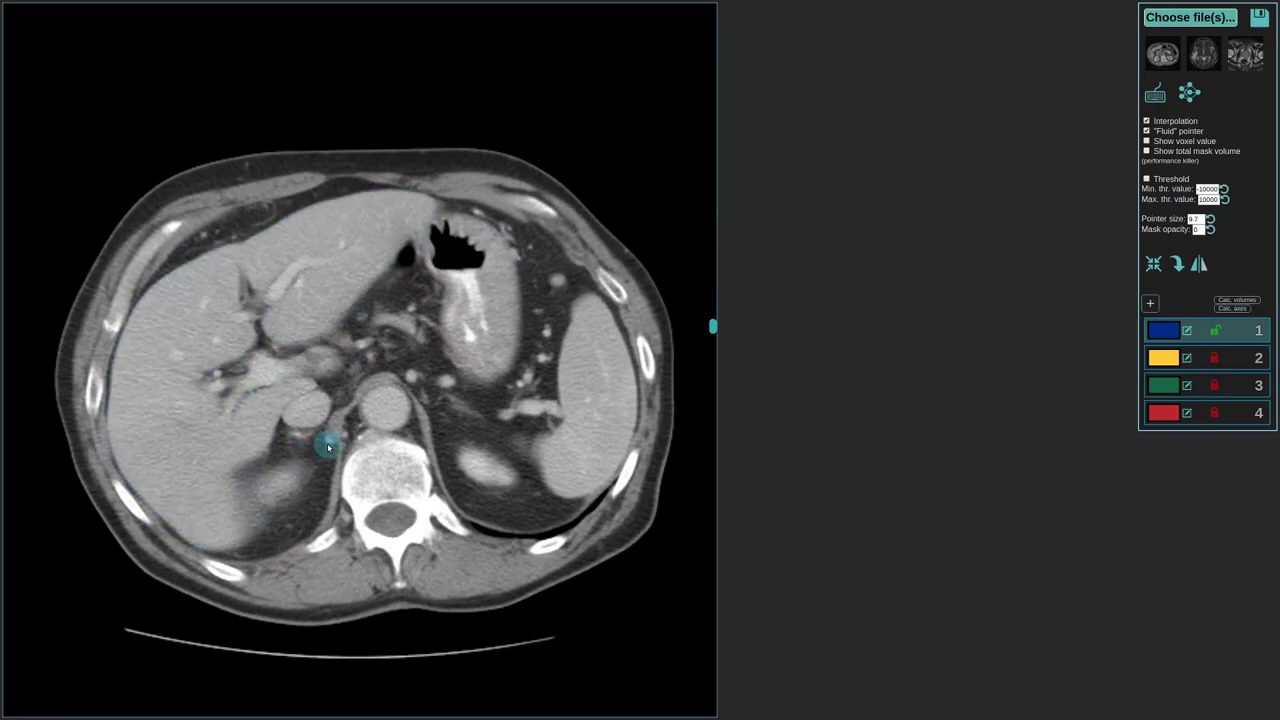
key(m)
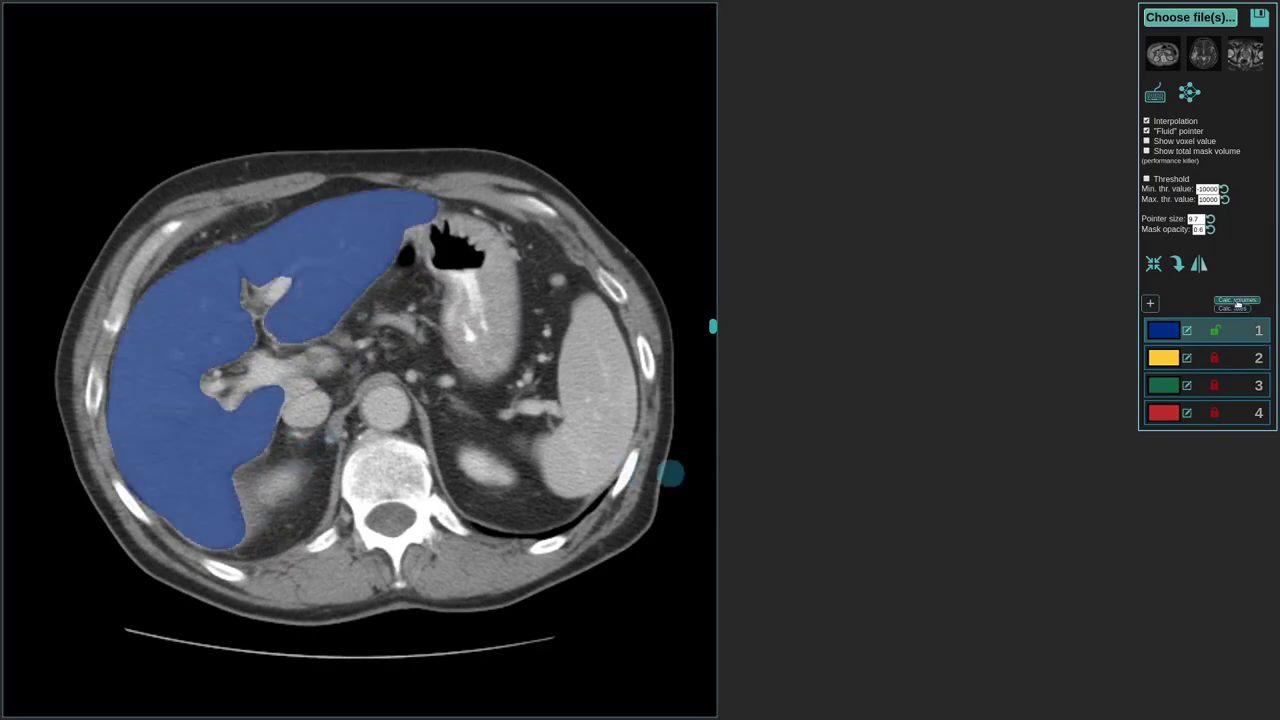
- Calculate the mask volumes, read the volume of mask 1, and close the results
click(1238, 302)
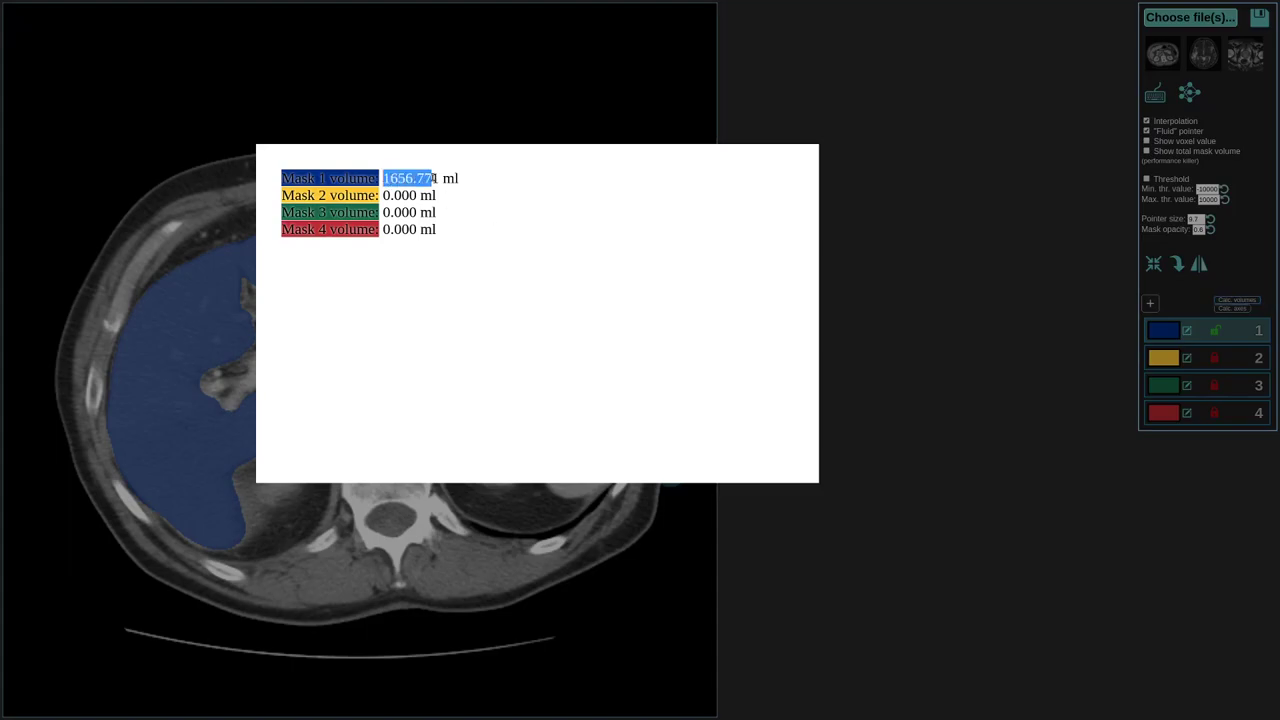
drag(386, 181, 418, 181)
click(418, 180)
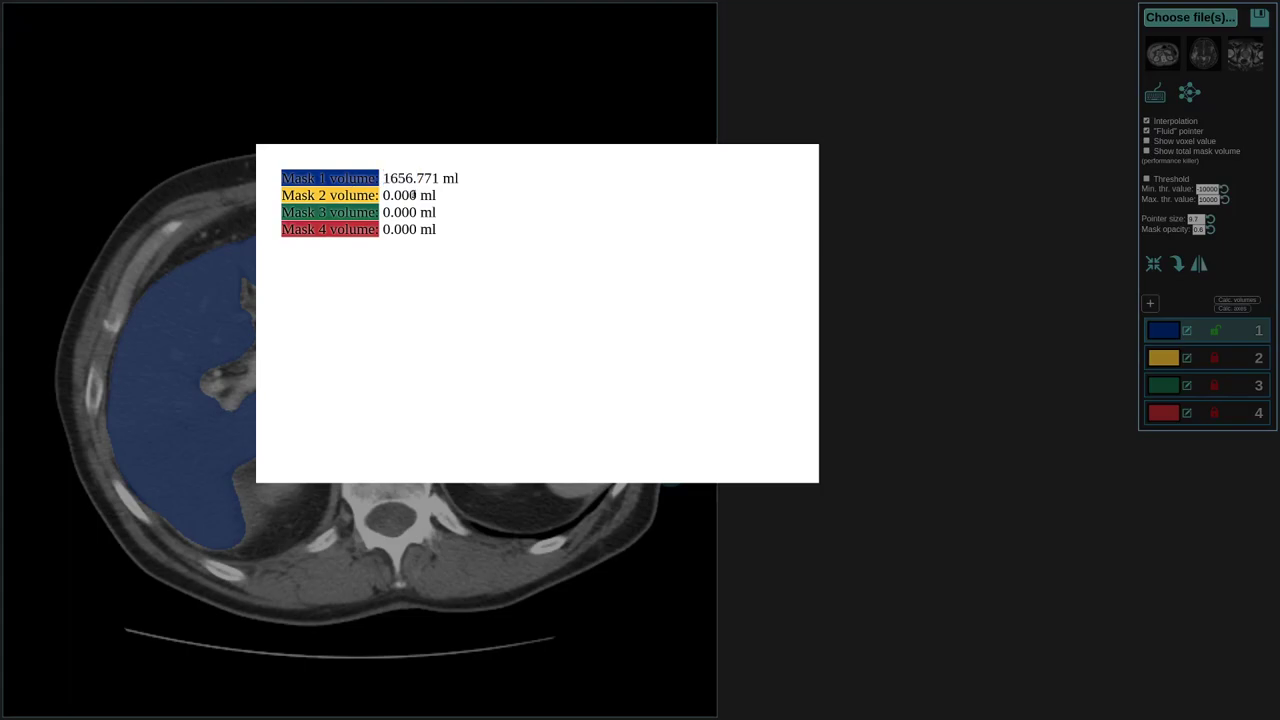
drag(403, 178, 413, 179)
click(413, 179)
click(883, 432)
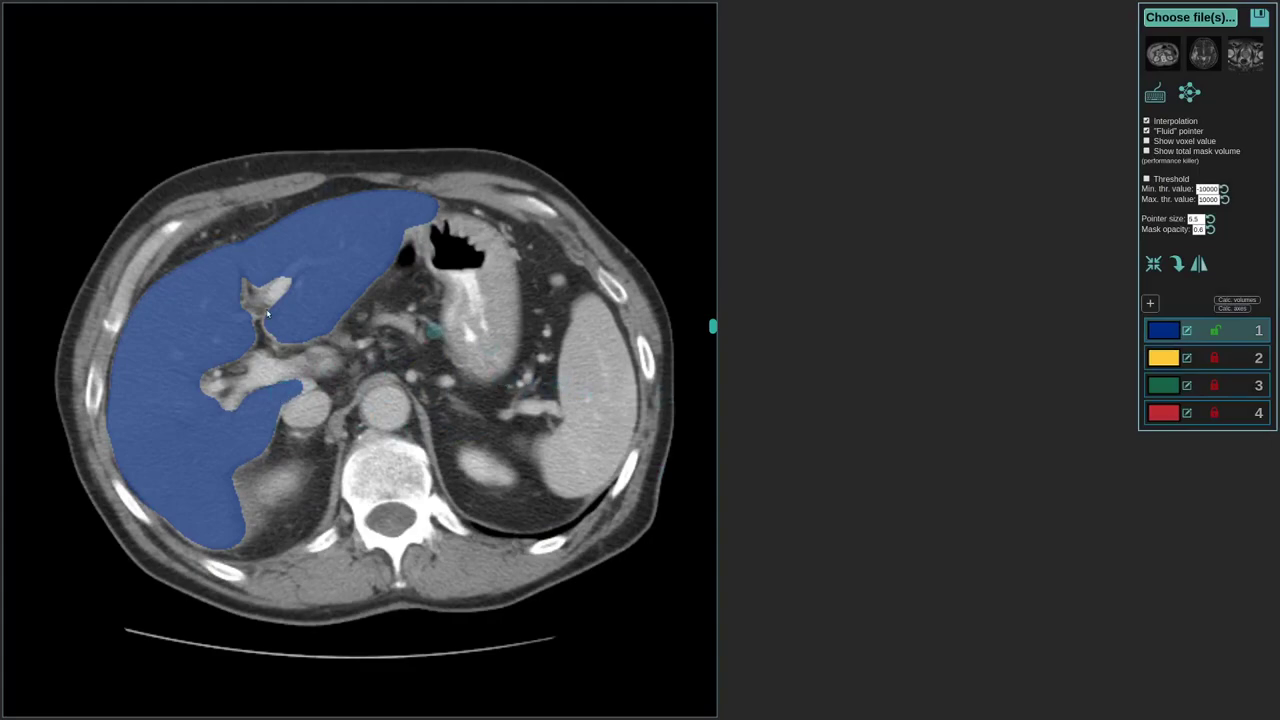
- Activate mask 2 and segment the spleen with DeepGrow on successive slices, moving up one slice at a time
key(2)
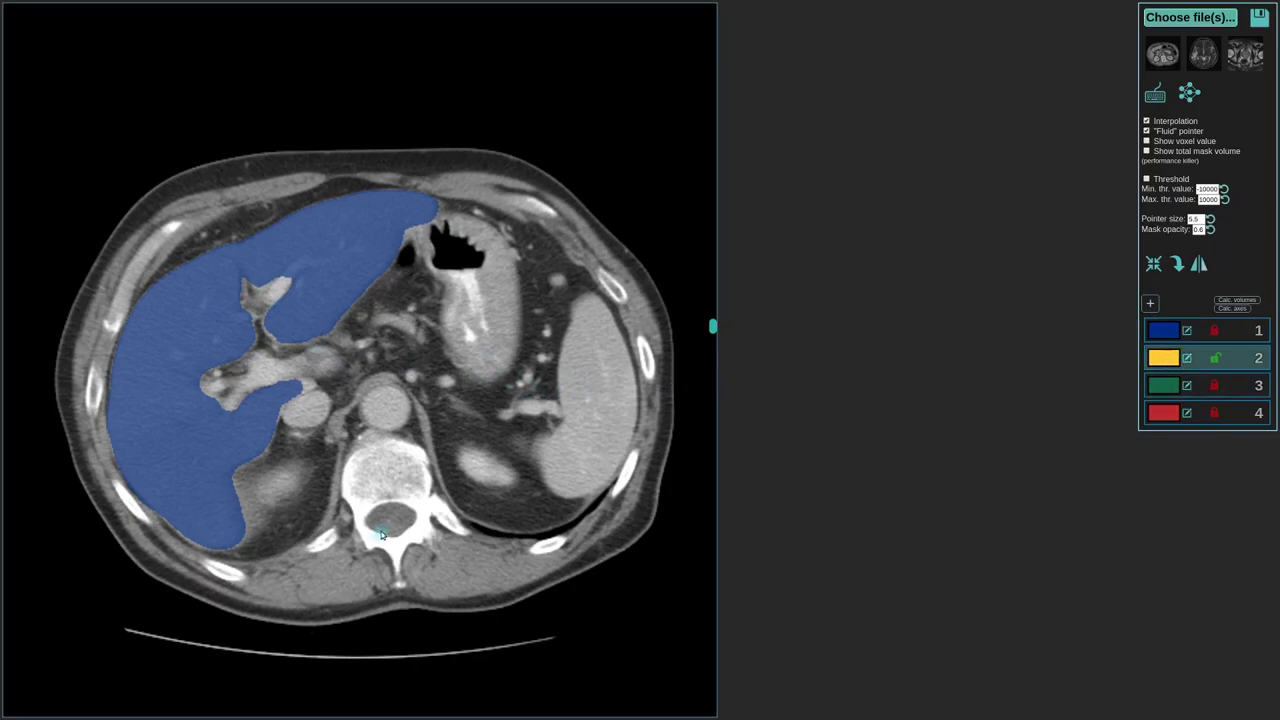
click(586, 418)
scroll(586, 418, up, 1)
click(589, 415)
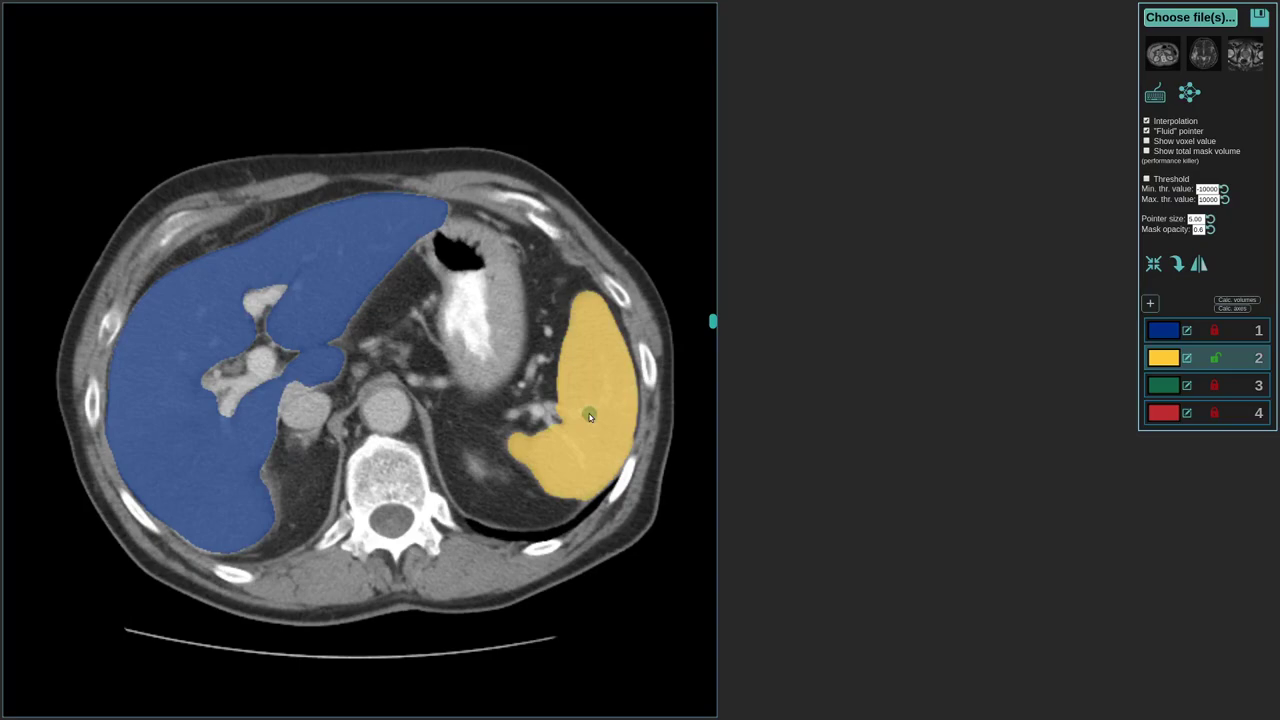
scroll(589, 415, up, 1)
click(589, 415)
scroll(589, 415, up, 1)
click(590, 417)
scroll(590, 417, up, 1)
click(586, 417)
scroll(584, 417, up, 1)
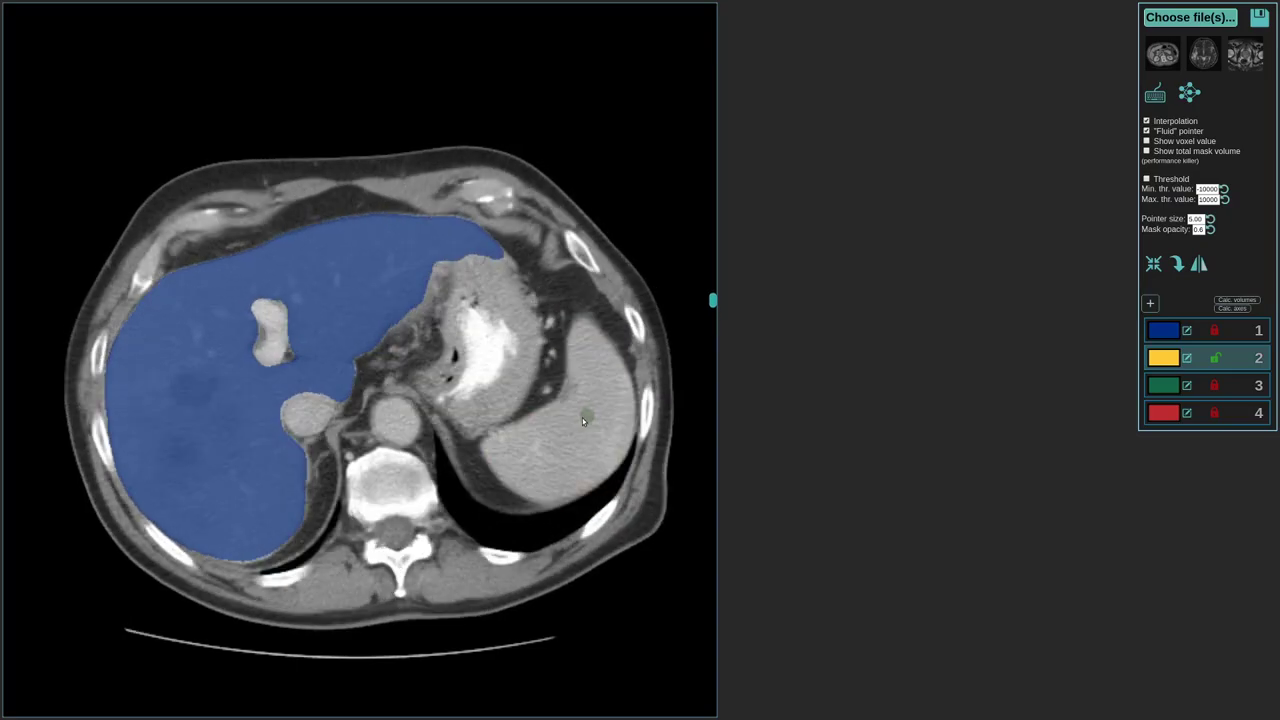
click(582, 417)
scroll(576, 420, up, 1)
click(568, 426)
scroll(568, 424, up, 1)
click(568, 424)
- Segment the left kidney into mask 3 and the right kidney into mask 4 with DeepGrow on a mid-kidney slice
scroll(568, 424, down, 13)
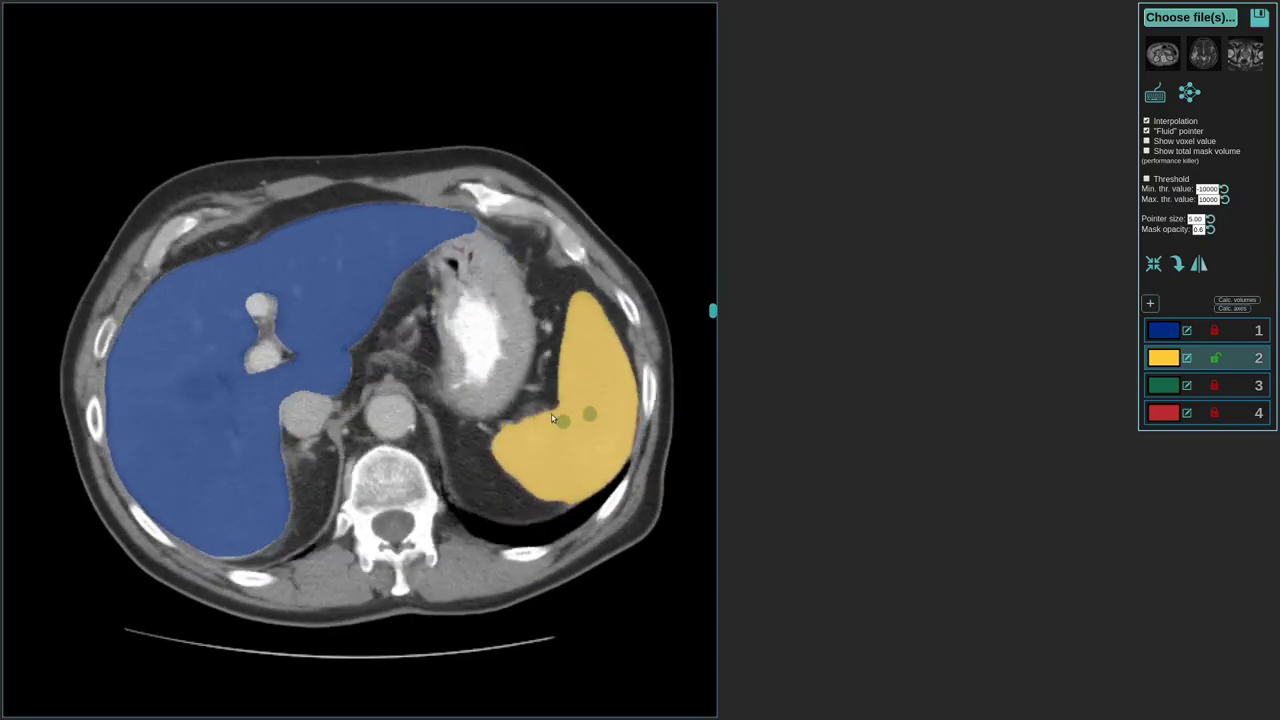
key(3)
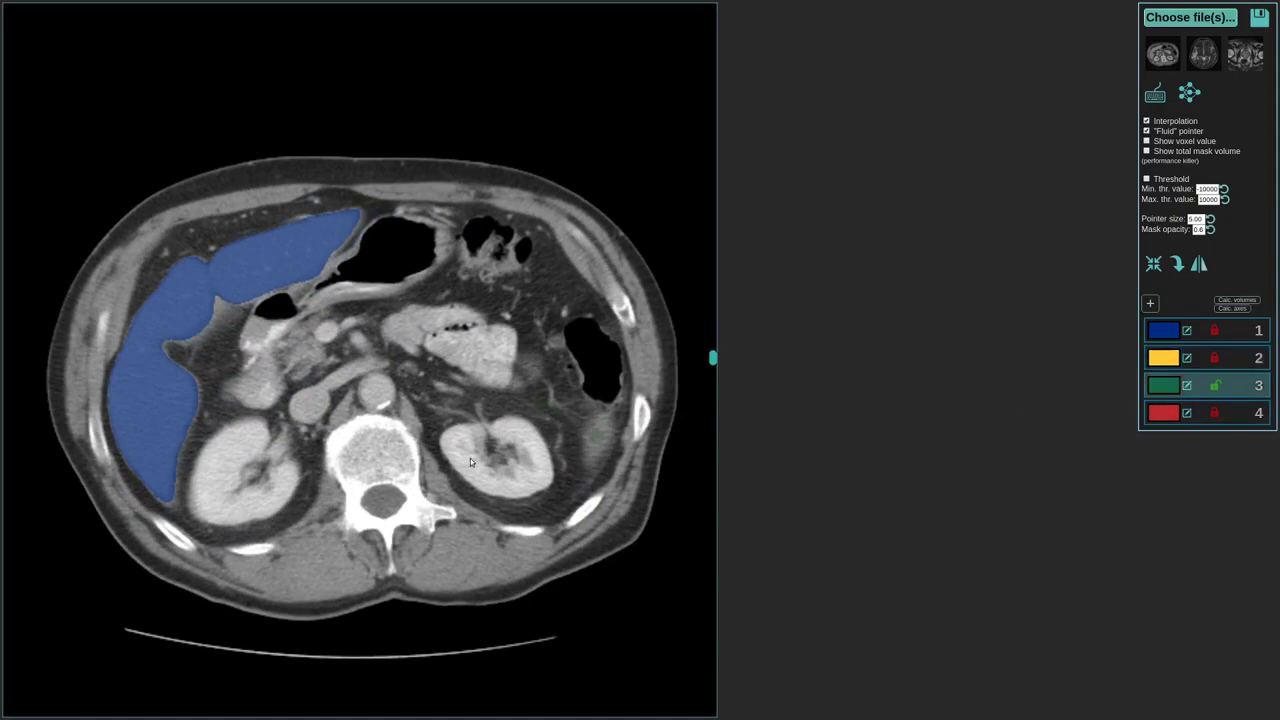
click(532, 476)
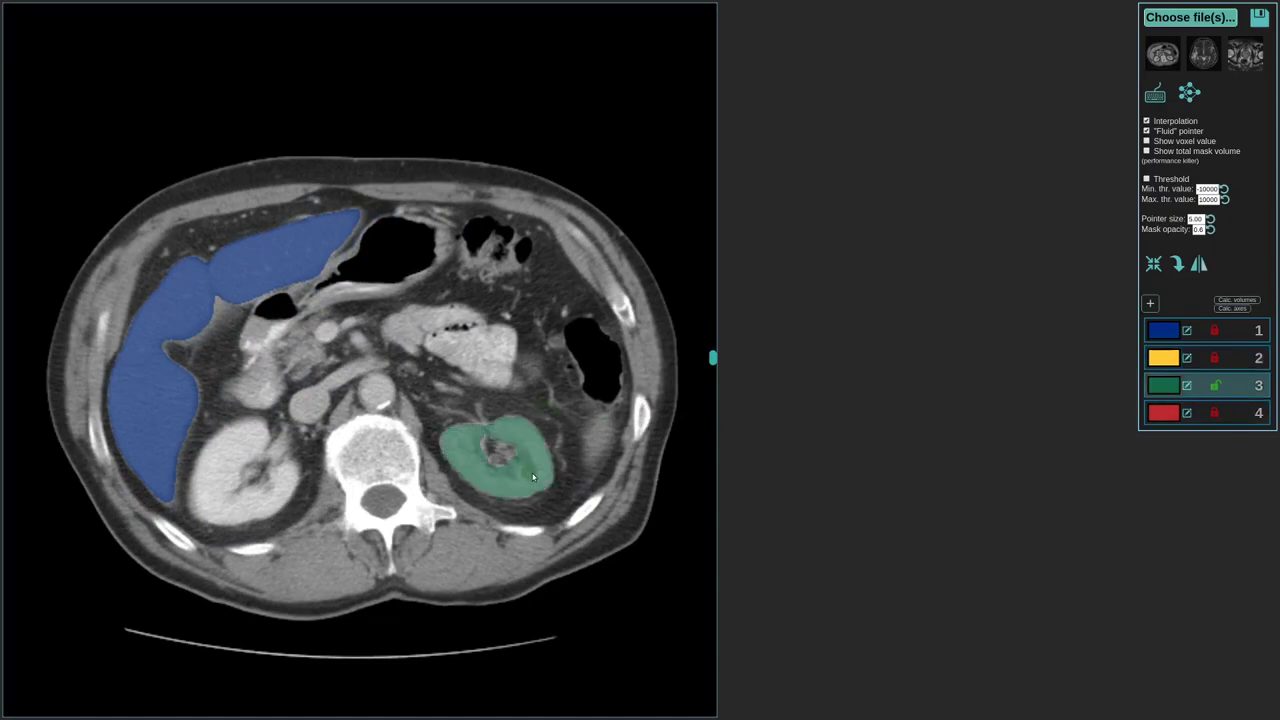
key(4)
click(234, 493)
- Segment the right kidney into mask 4 and the left kidney into mask 3 on the adjacent slice below
scroll(206, 495, up, 1)
click(204, 495)
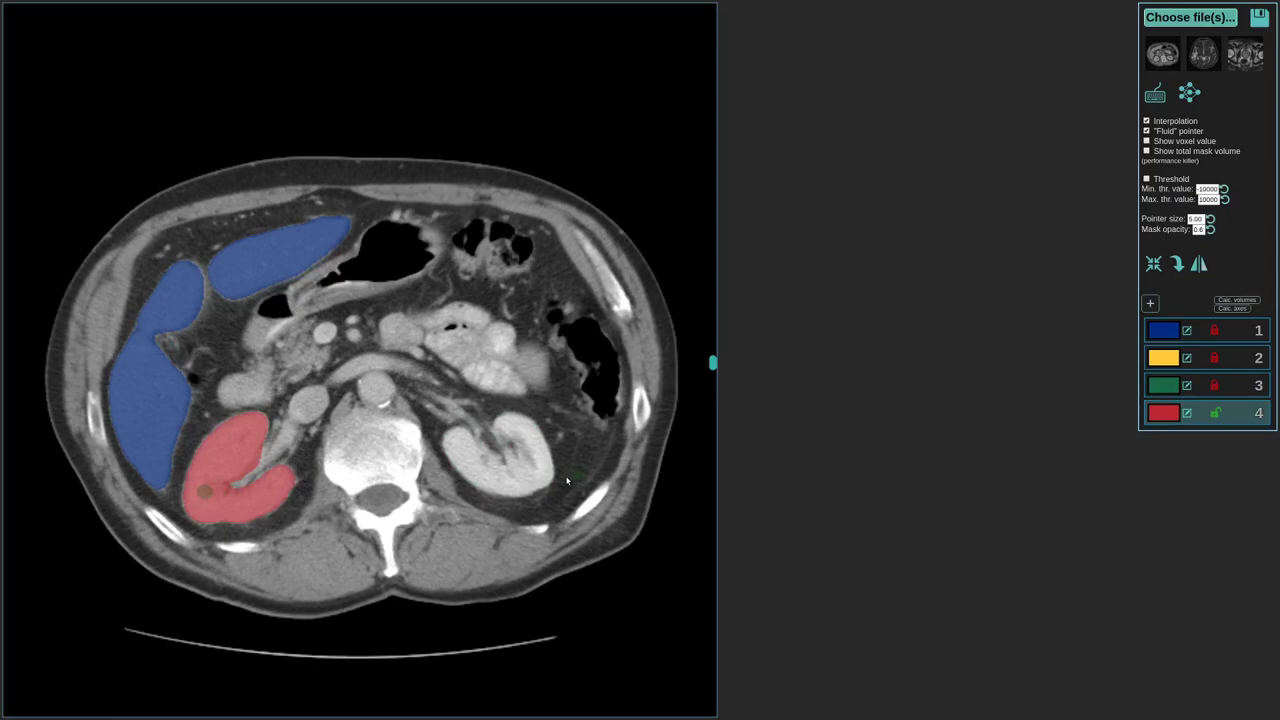
key(3)
click(535, 478)
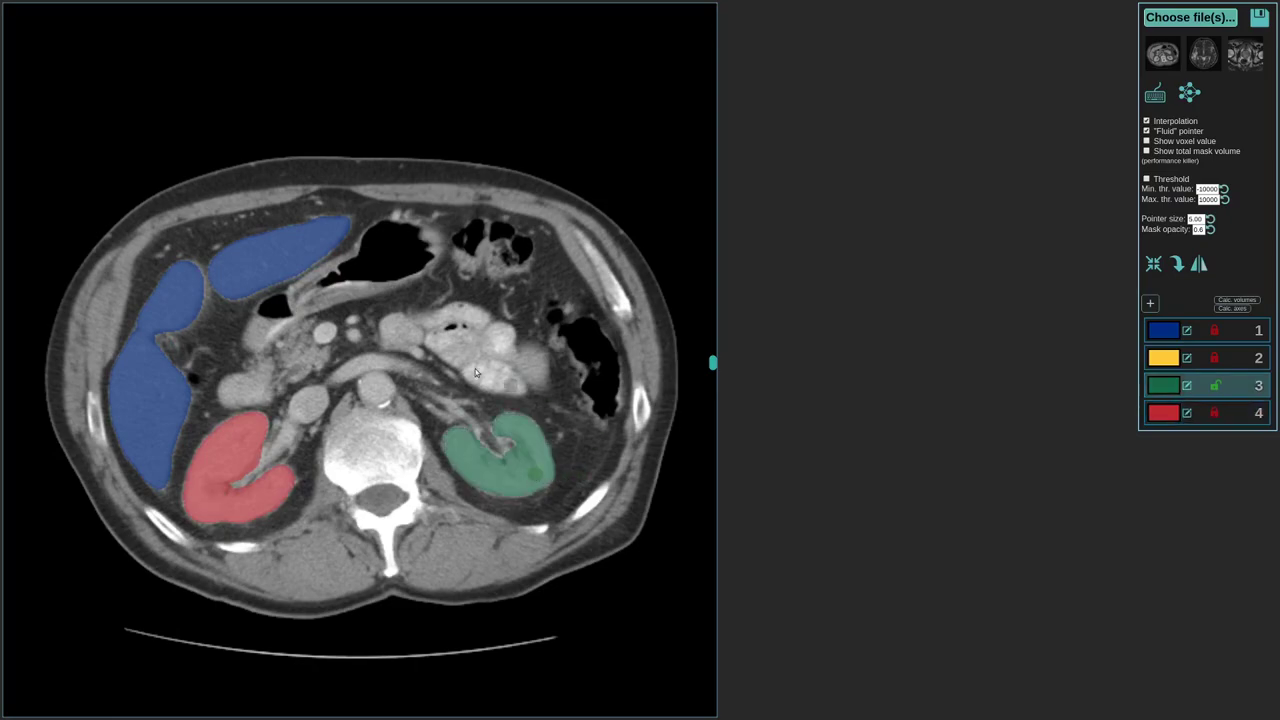
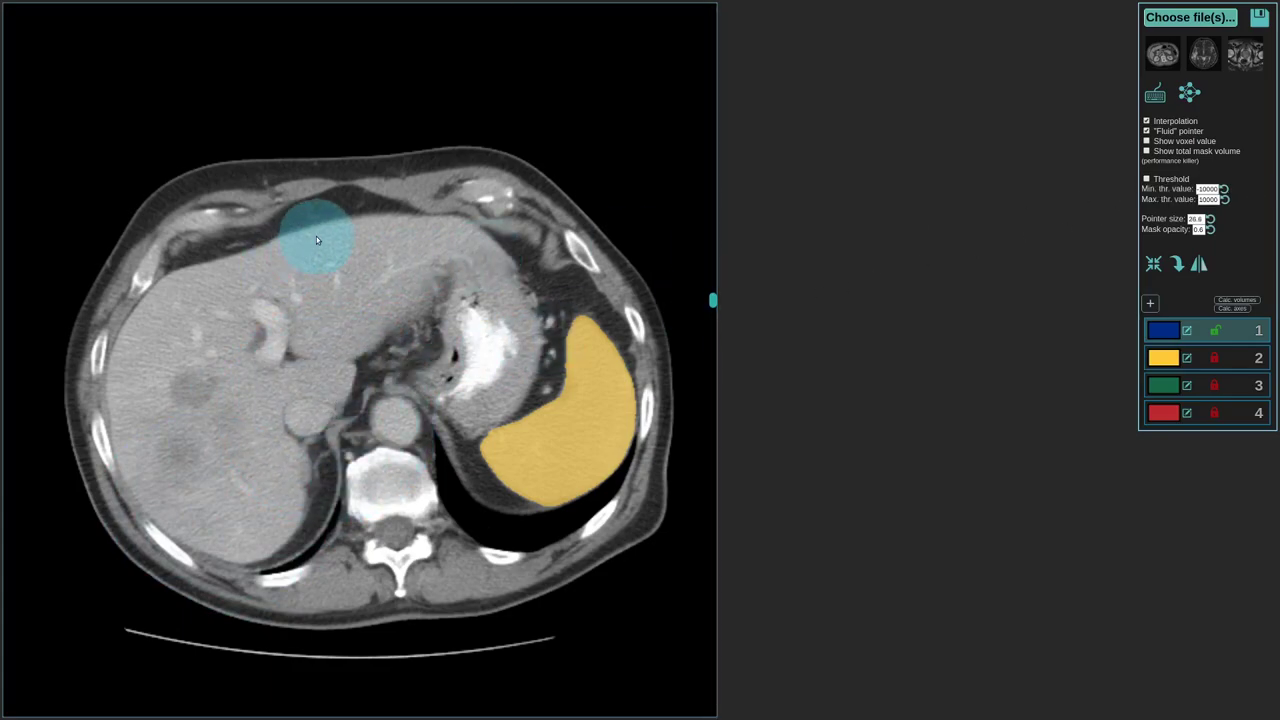
- Read the voxel value statistics within the pointer at two positions on the border between the liver's front edge and the fat
scroll(316, 240, up, 5)
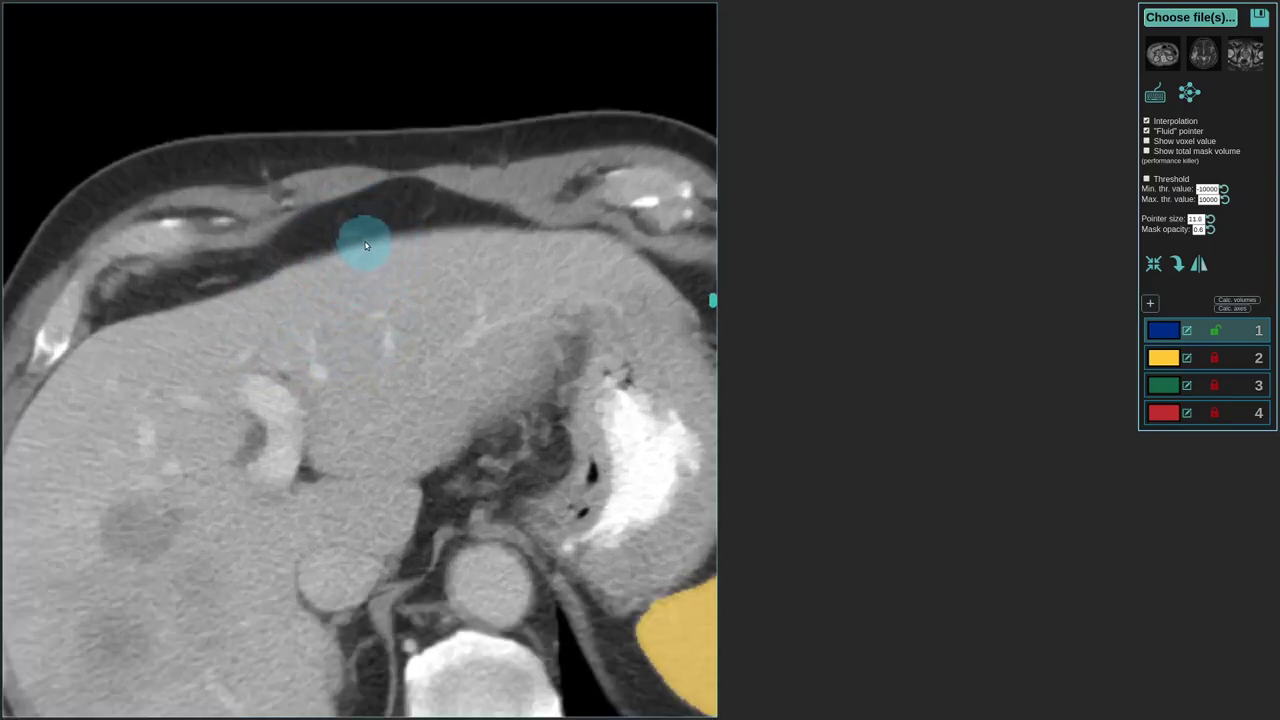
scroll(365, 245, up, 3)
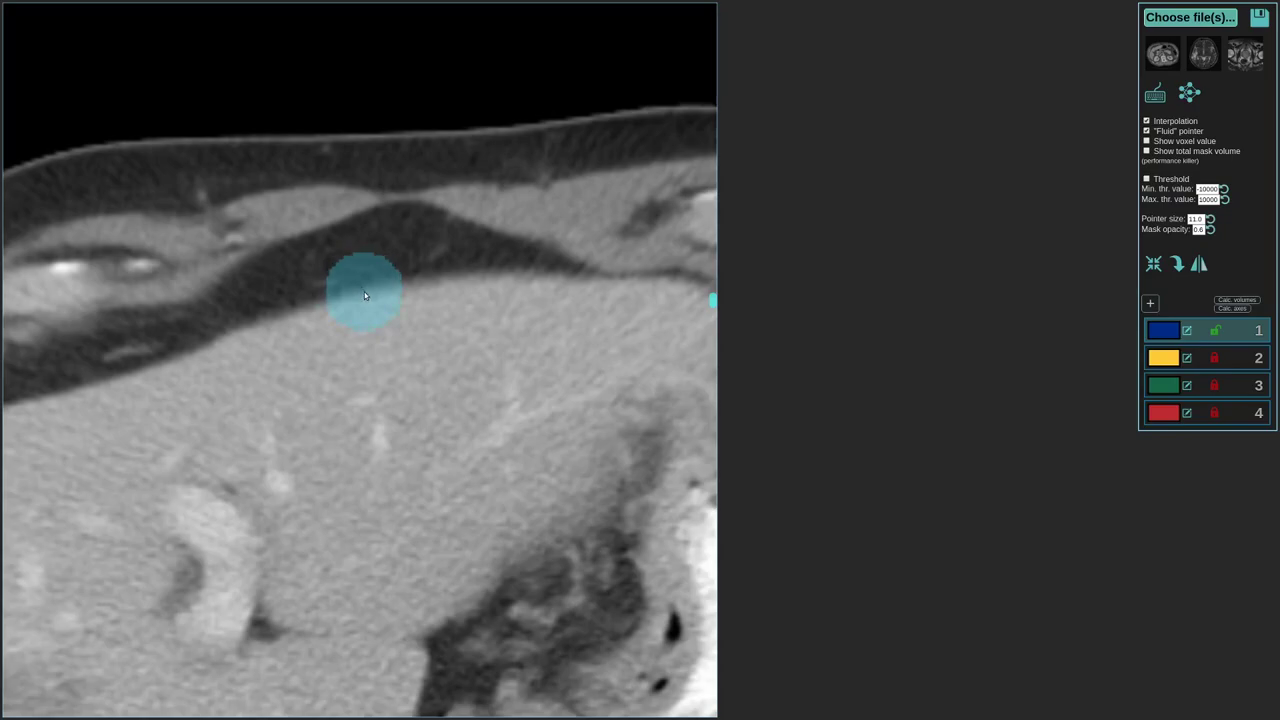
key(i)
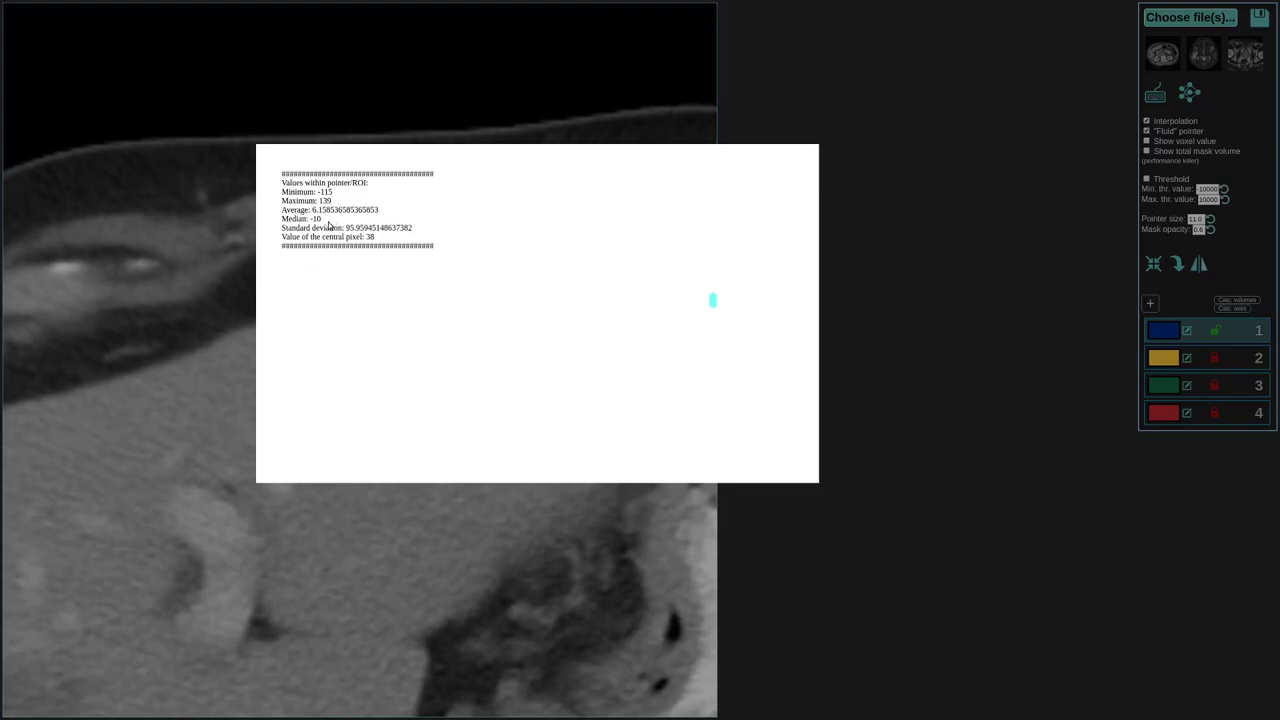
drag(313, 211, 373, 210)
key(Escape)
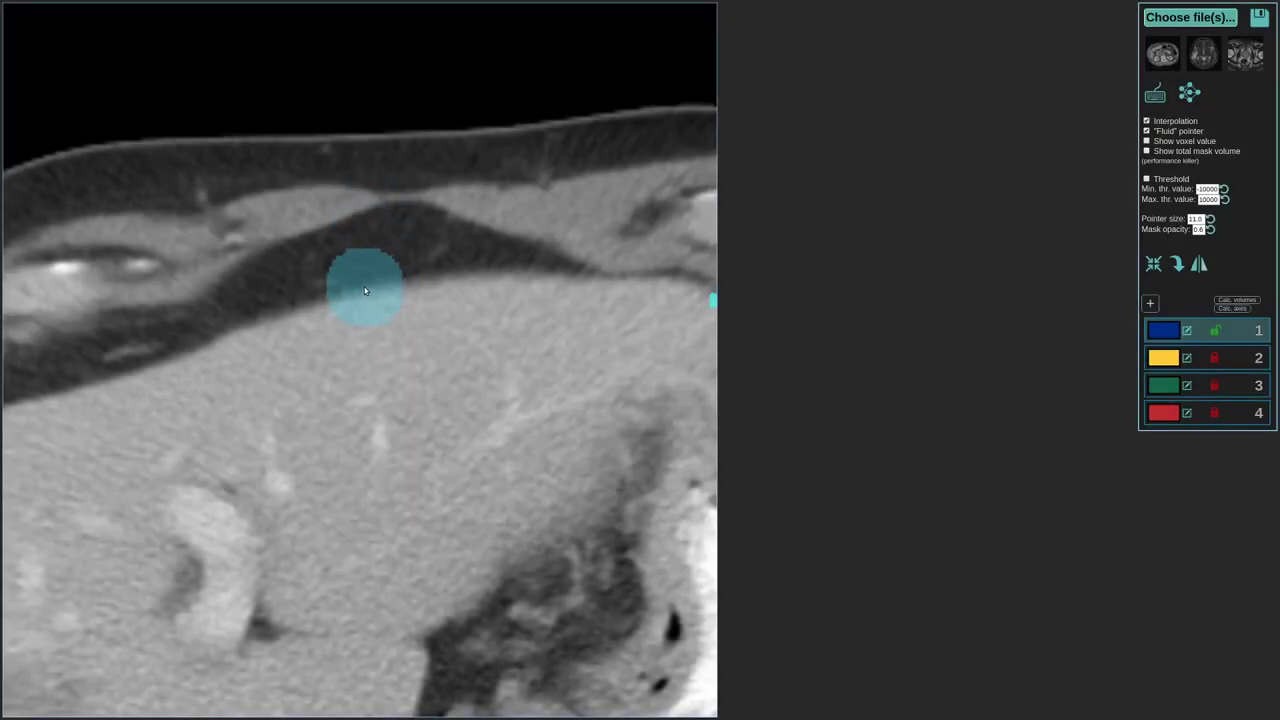
key(v)
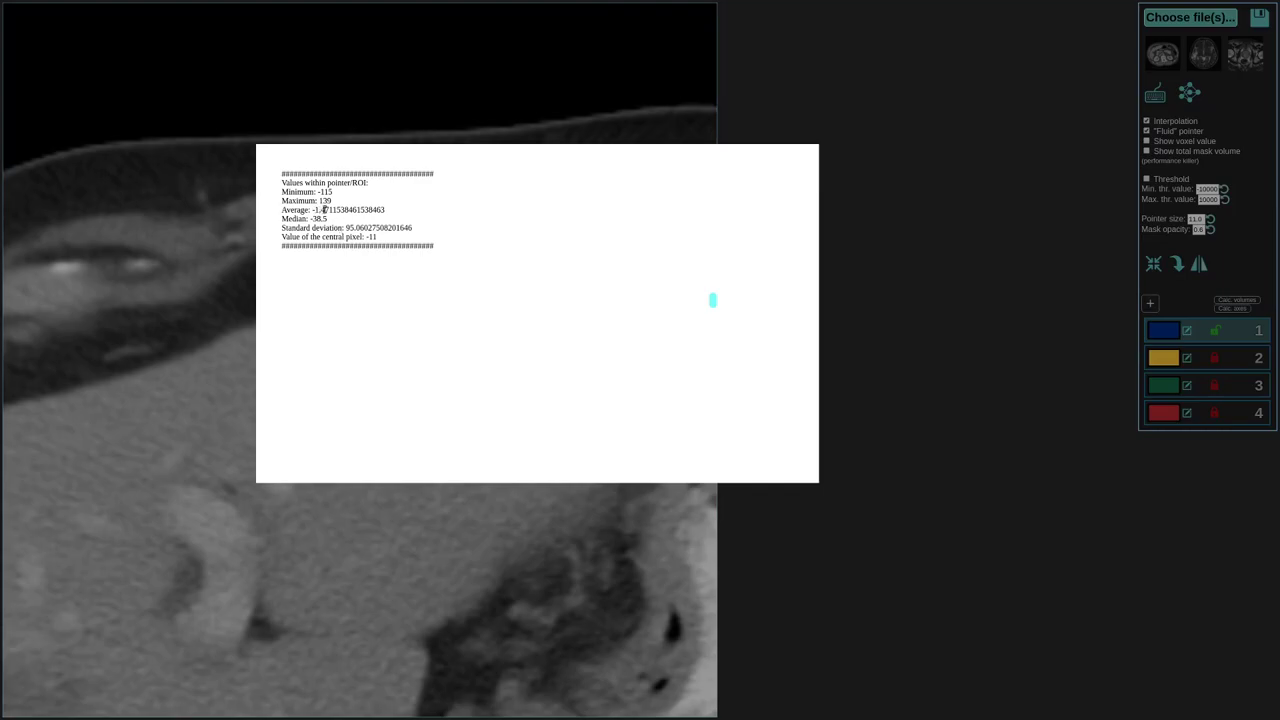
key(Escape)
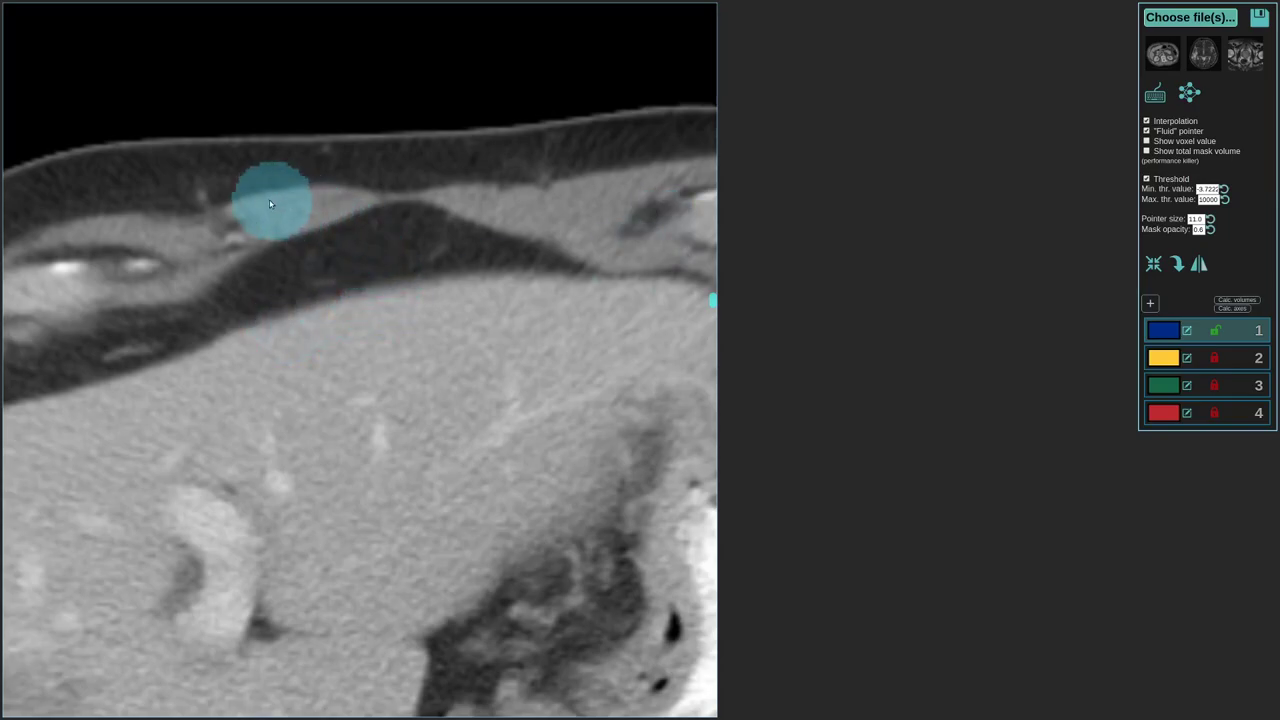
- Paint mask 1 over the fat beneath the front skin surface with pointer size 11.1 and a minimum threshold of about -410
scroll(265, 196, down, 2)
scroll(268, 196, up, 3)
scroll(266, 190, down, 1)
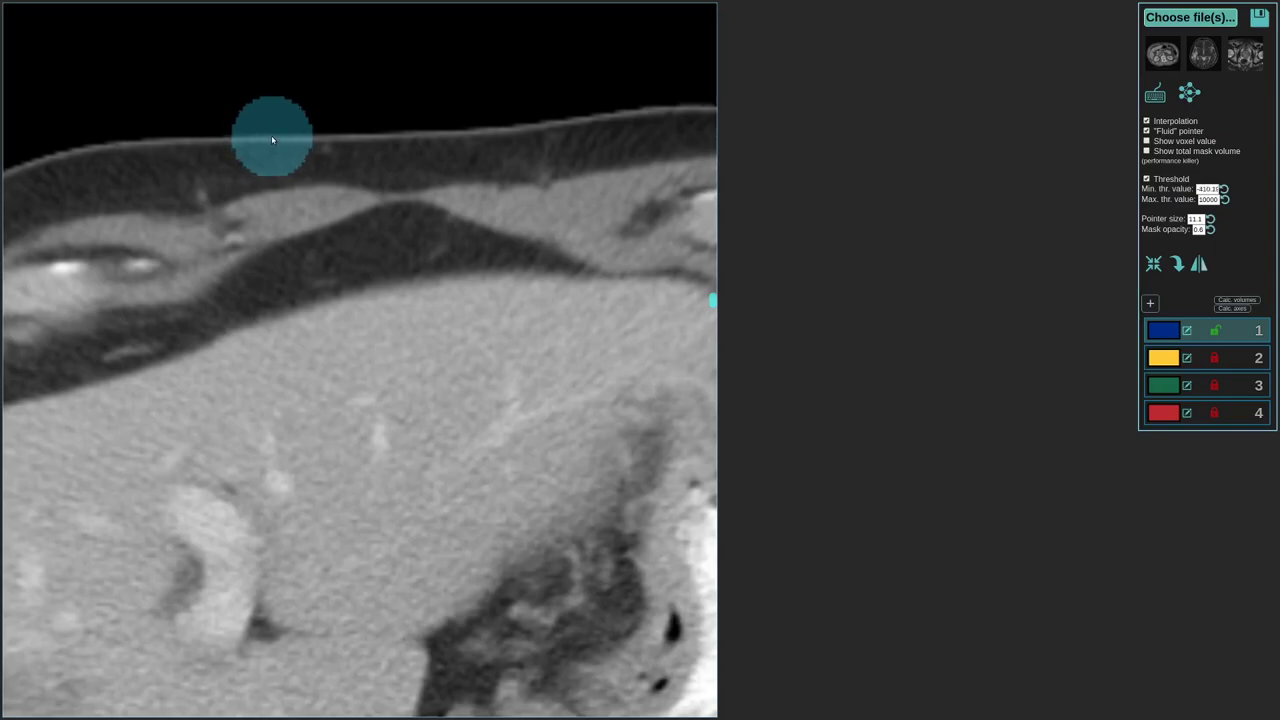
mouse_move(269, 131)
mouse_down()
mouse_move(189, 143)
mouse_move(369, 140)
mouse_move(333, 187)
mouse_up()
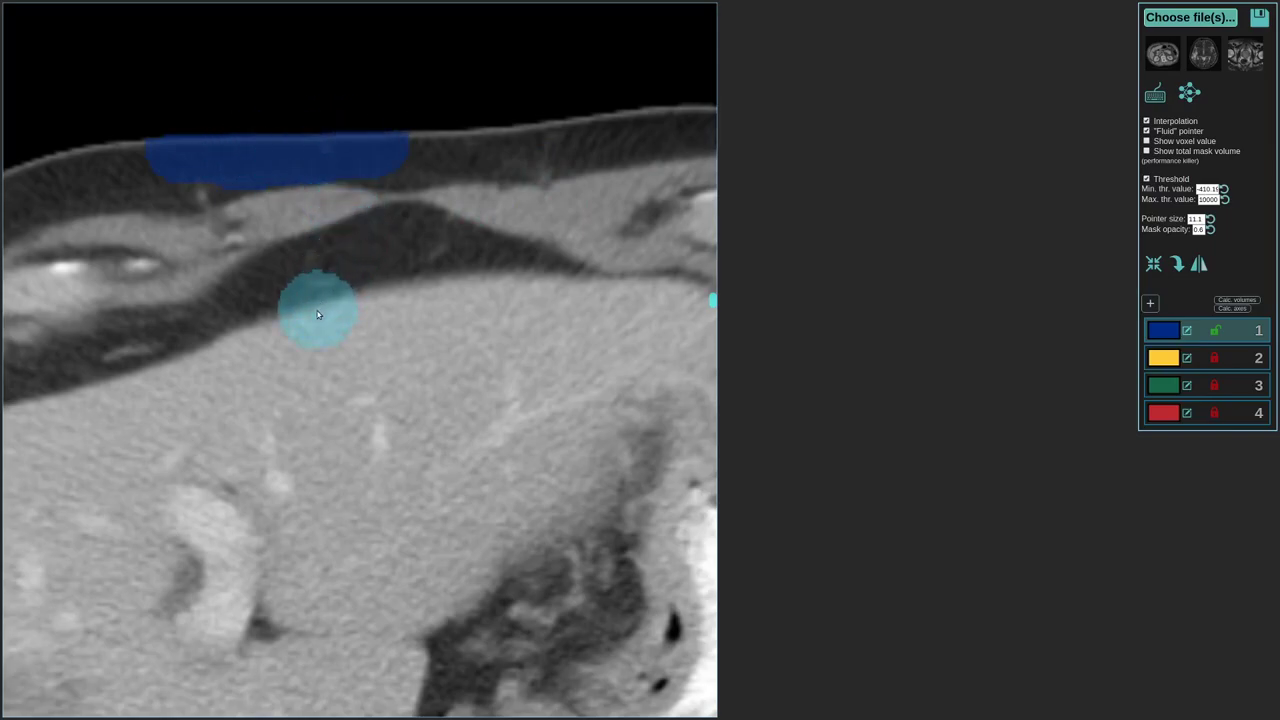
- Paint mask 1 along the liver's front edge with the minimum threshold sampled at the fat border, about 0.119
mouse_move(316, 287)
mouse_down()
mouse_move(340, 277)
mouse_move(269, 323)
mouse_move(321, 321)
mouse_up()
mouse_move(318, 304)
mouse_down()
mouse_move(260, 337)
mouse_move(329, 343)
mouse_move(311, 425)
mouse_up()
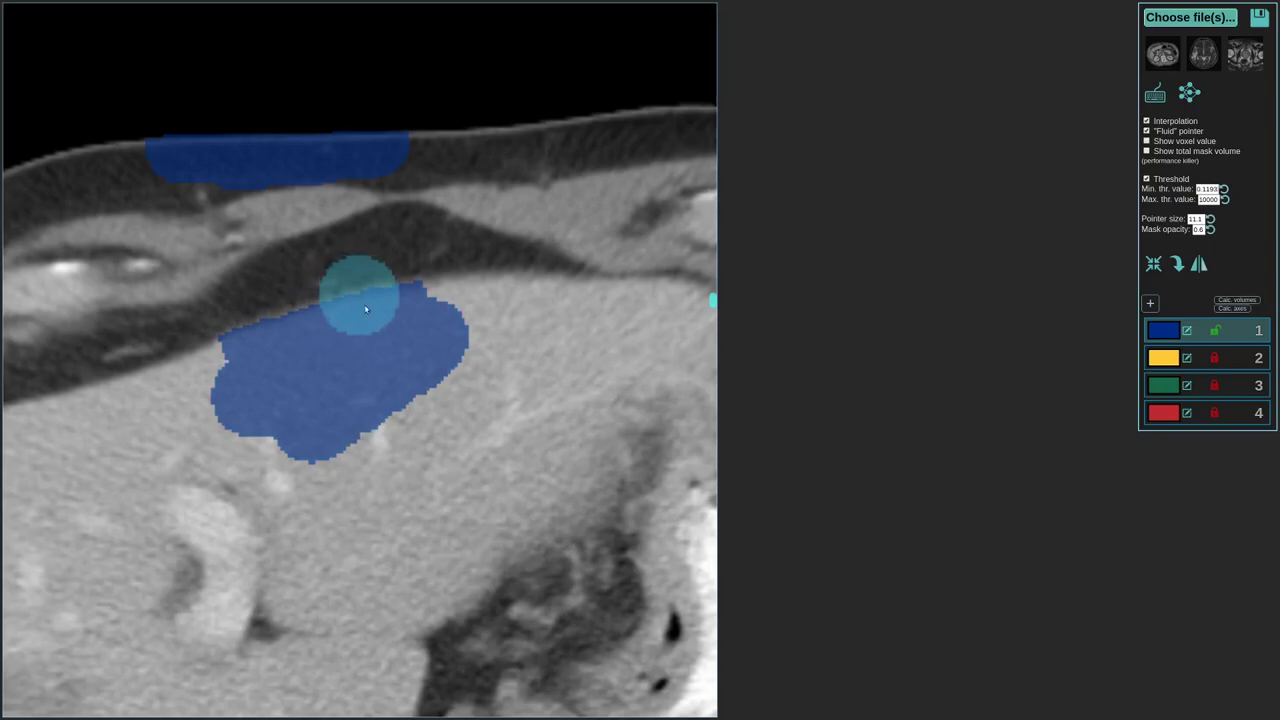
- Paint mask 1 across the front of the liver and the skin surface, using pointer sizes from about 15 to 32
mouse_move(357, 291)
mouse_down()
mouse_move(463, 311)
mouse_move(337, 423)
mouse_move(373, 484)
mouse_move(465, 459)
mouse_move(375, 398)
mouse_move(403, 408)
mouse_up()
scroll(376, 480, up, 5)
scroll(423, 411, down, 3)
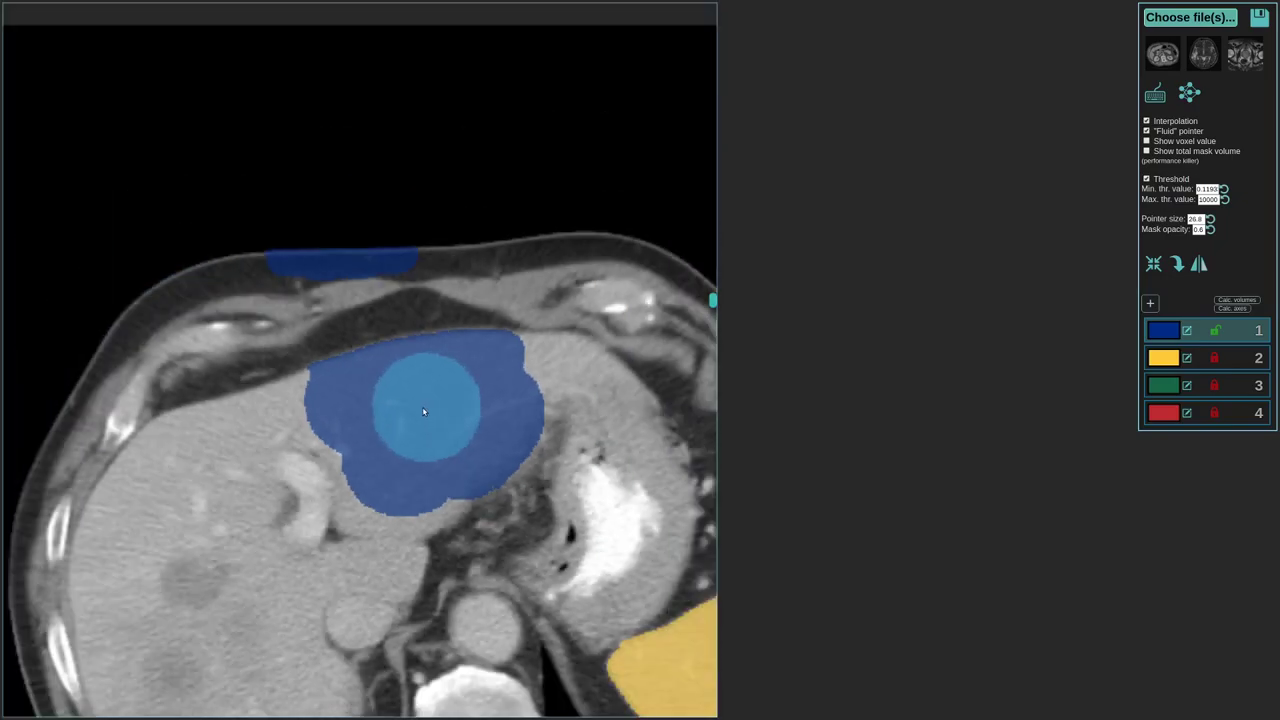
scroll(311, 391, down, 4)
mouse_move(311, 391)
mouse_down()
mouse_move(214, 425)
mouse_move(126, 503)
mouse_move(220, 465)
mouse_up()
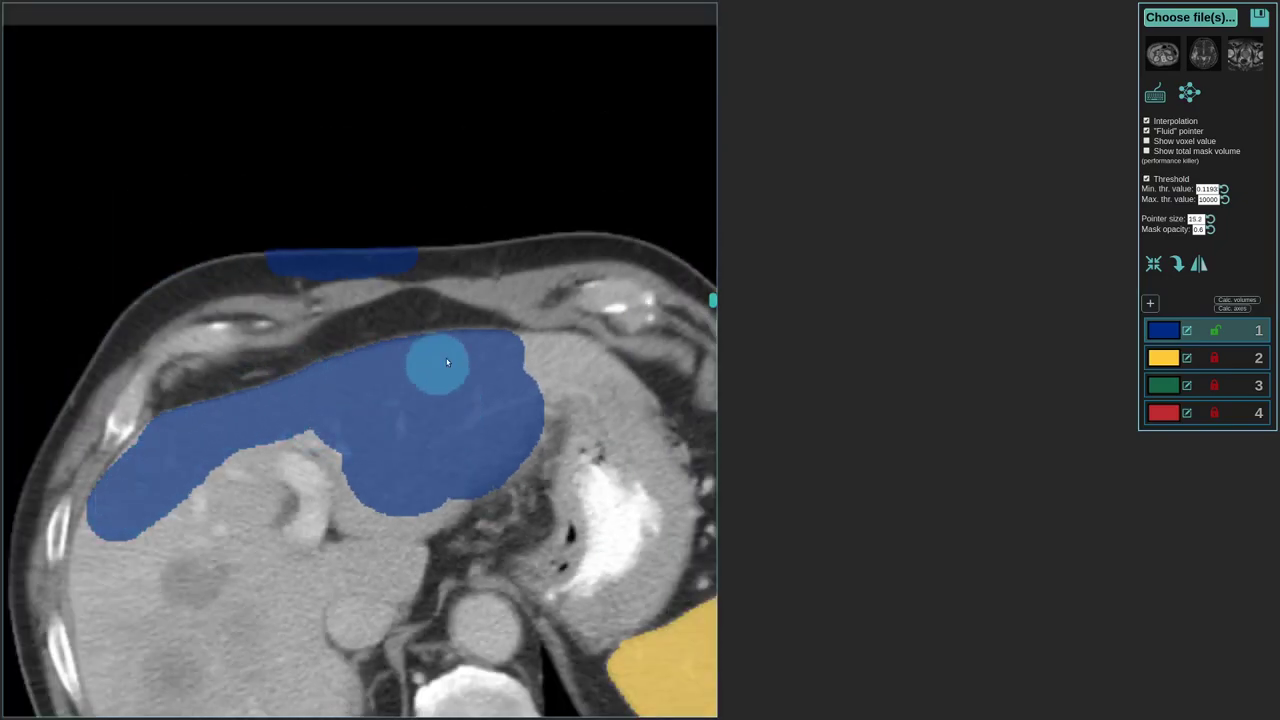
drag(530, 368, 602, 373)
scroll(486, 384, up, 8)
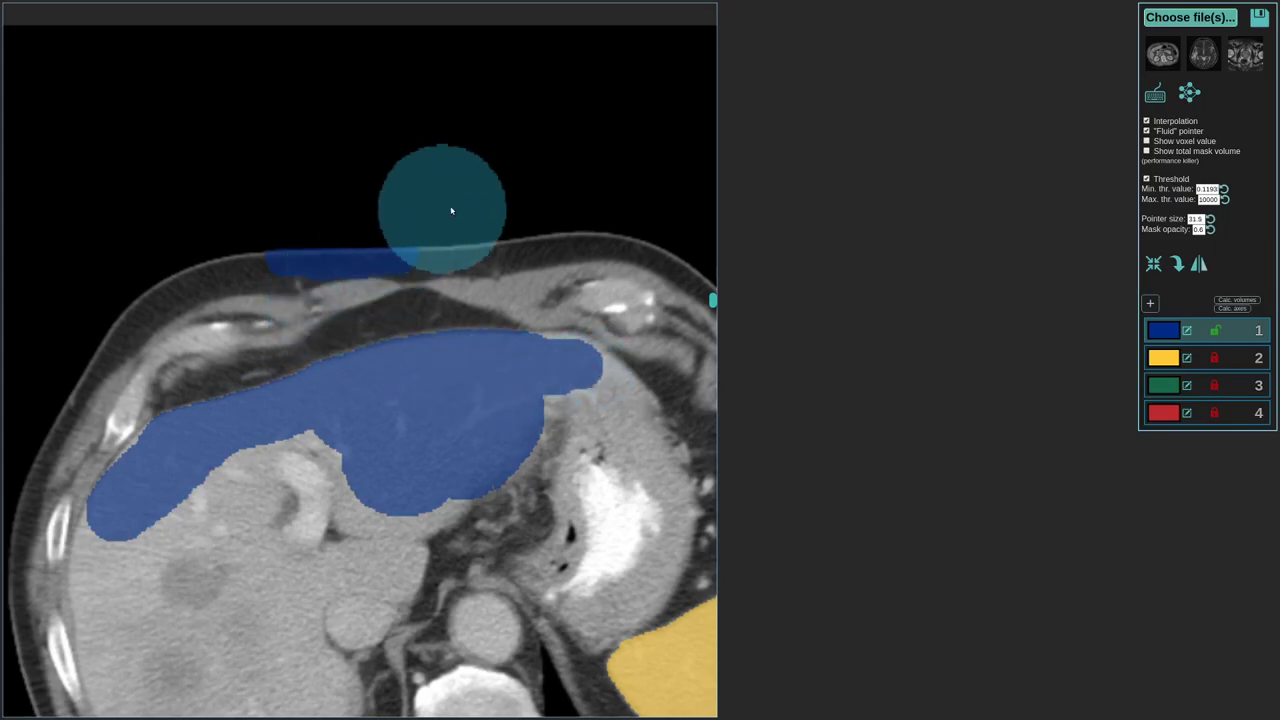
drag(451, 209, 200, 264)
scroll(574, 392, up, 3)
mouse_move(574, 392)
mouse_down()
mouse_move(216, 426)
mouse_move(543, 500)
mouse_up()
scroll(509, 414, down, 3)
- Clear mask 1 from the current slice and calculate the volumes of all masks
key(c)
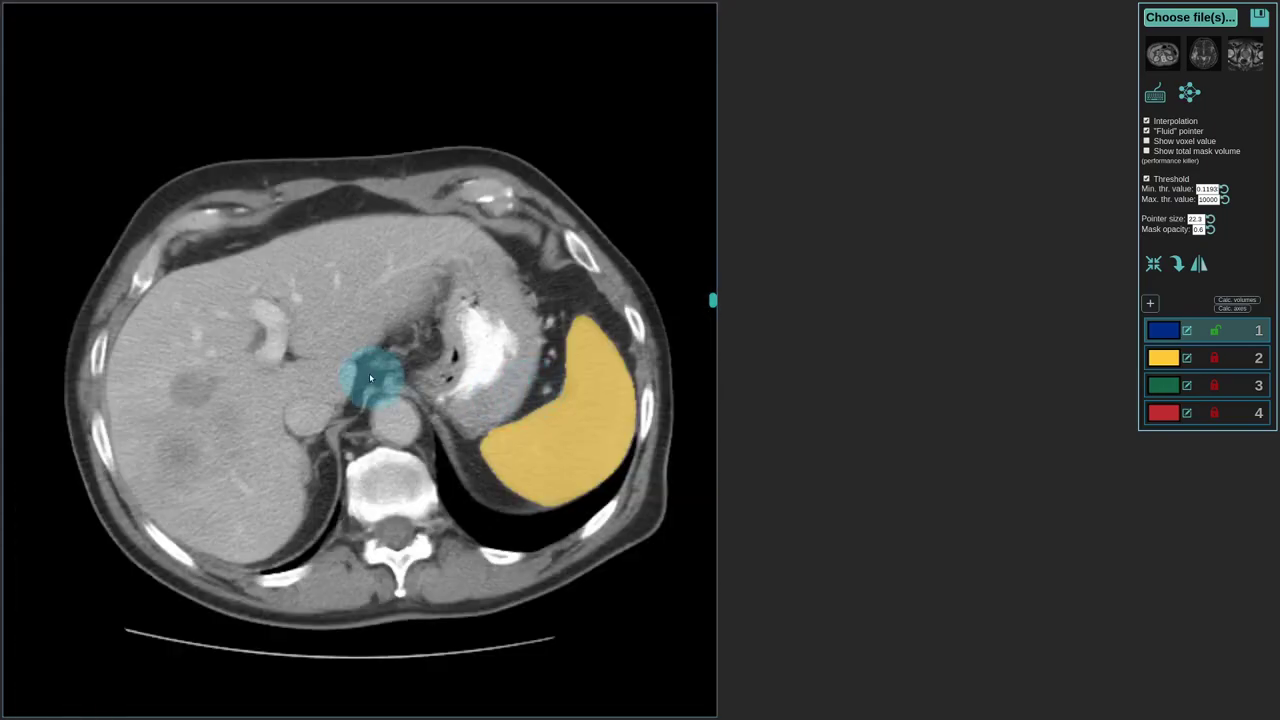
click(1237, 300)
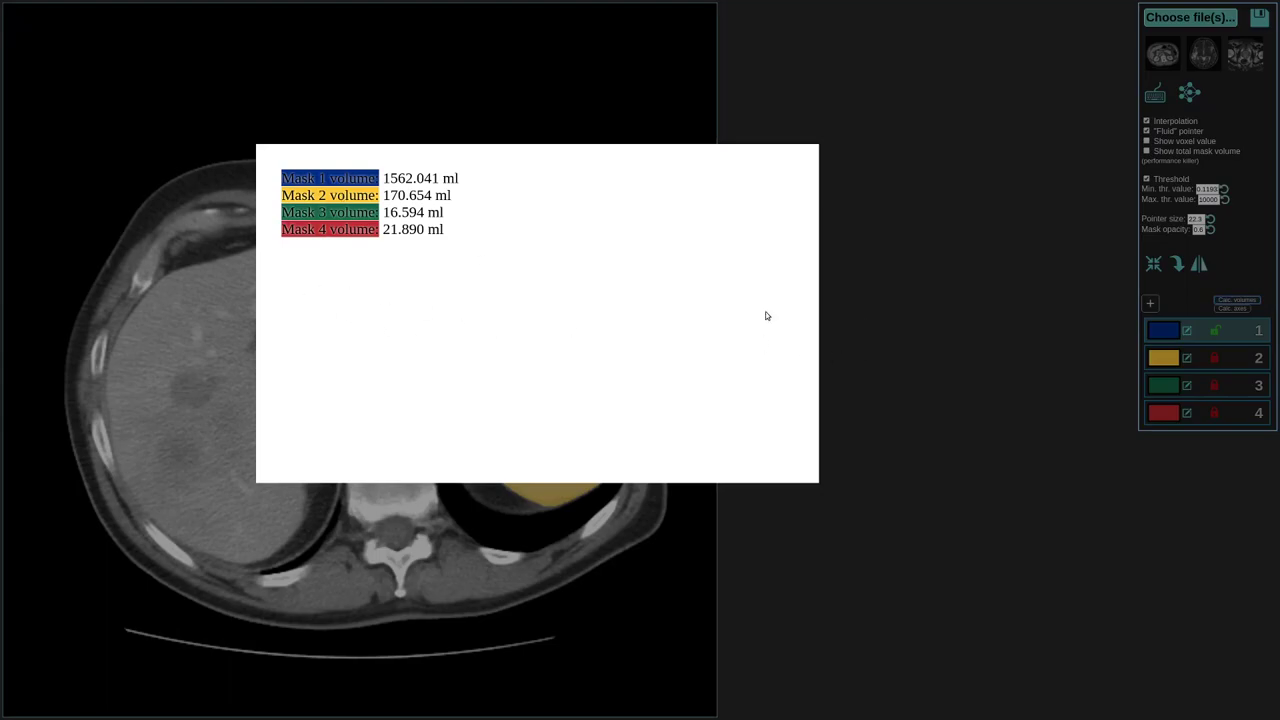
click(972, 336)
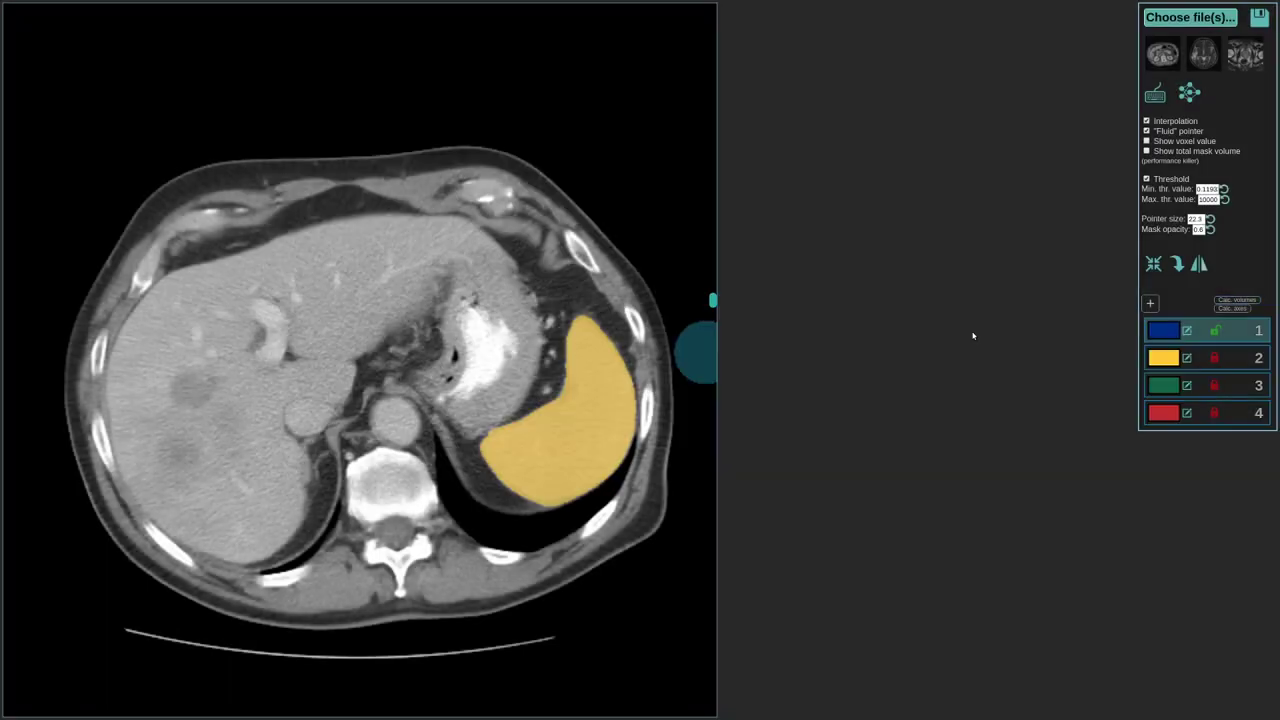
- Save the masks as maskundefined.nii in the demo medseg folder on the Desktop
click(1258, 19)
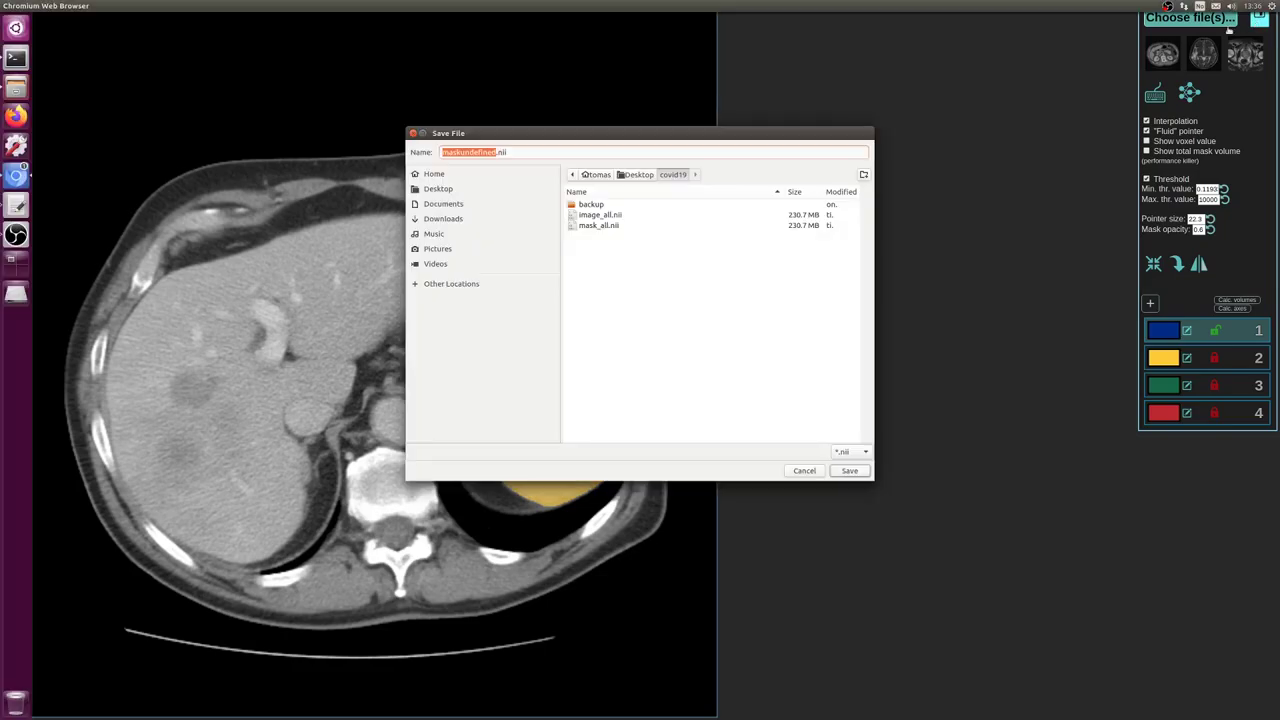
click(638, 175)
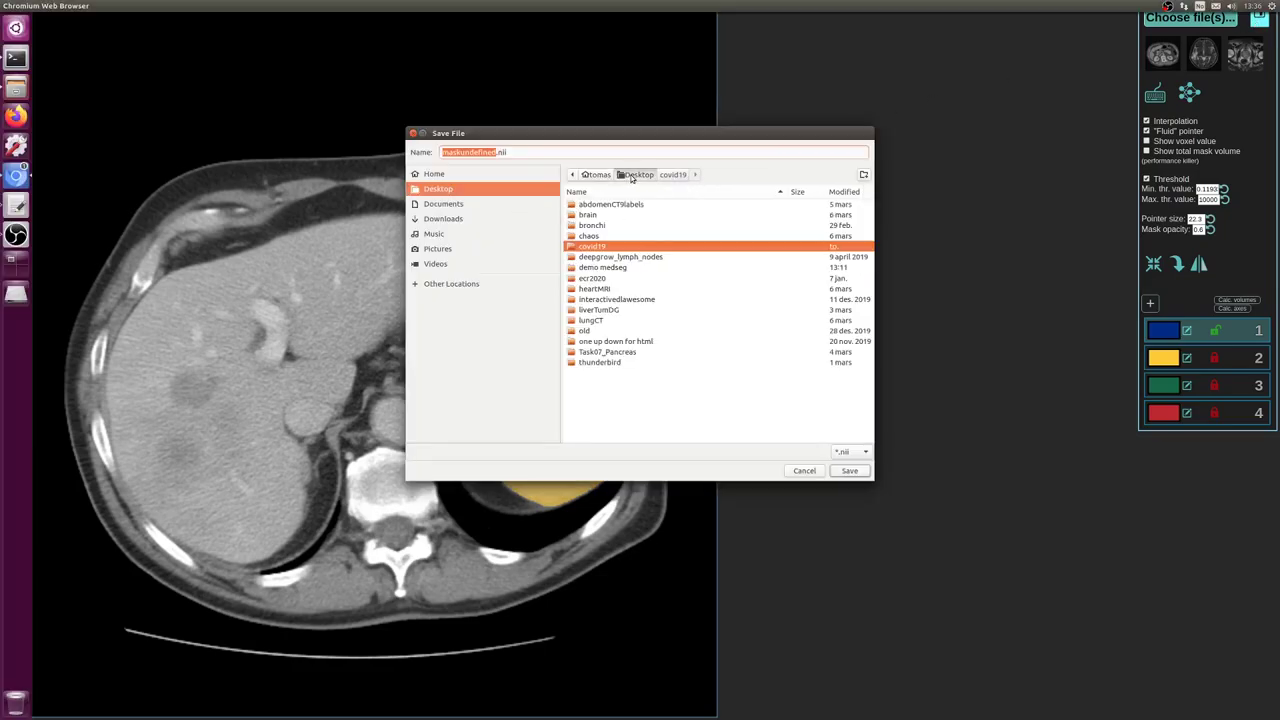
double_click(604, 268)
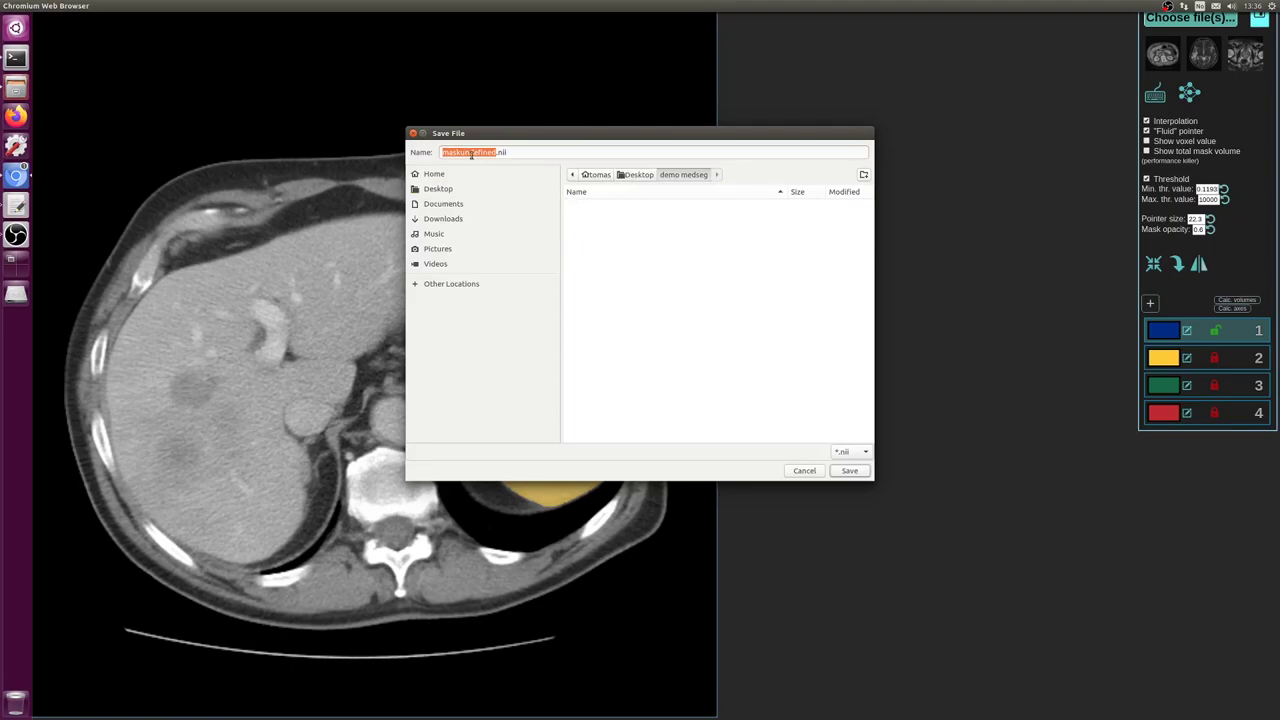
click(849, 470)
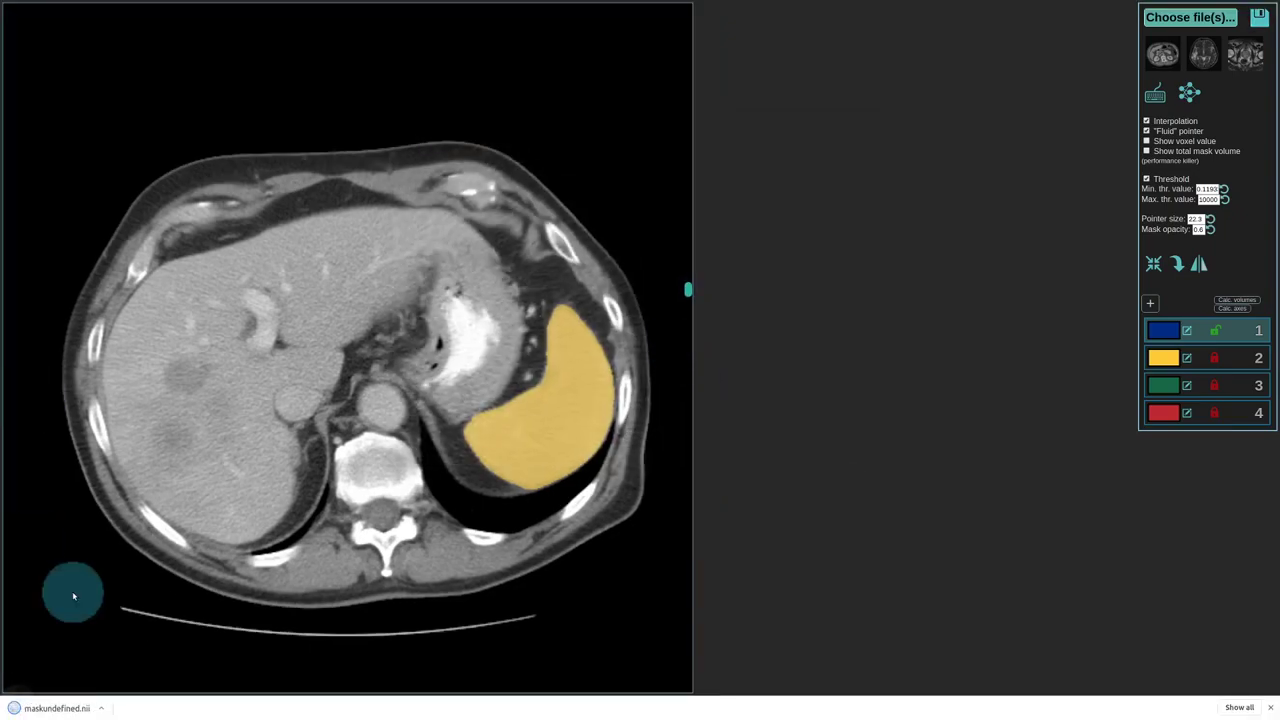
- Show the downloaded maskundefined.nii in its folder and switch back to MedSeg
click(104, 707)
click(130, 674)
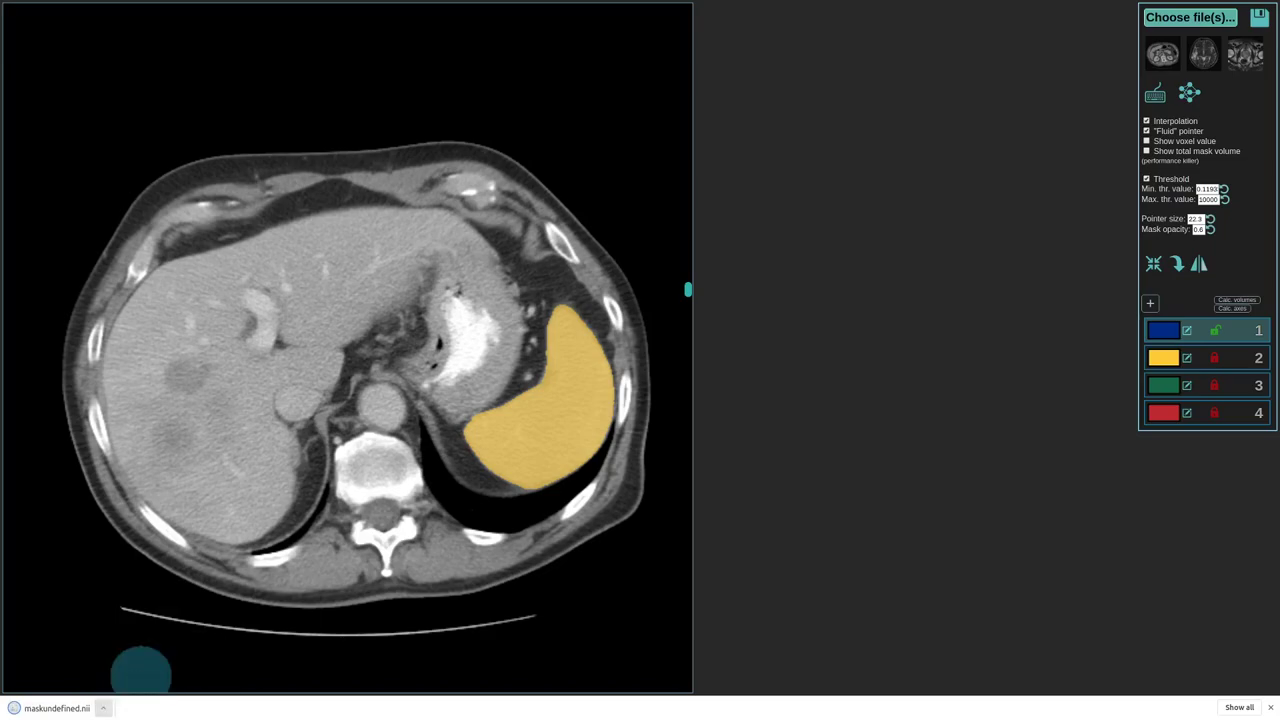
key(alt+Tab)
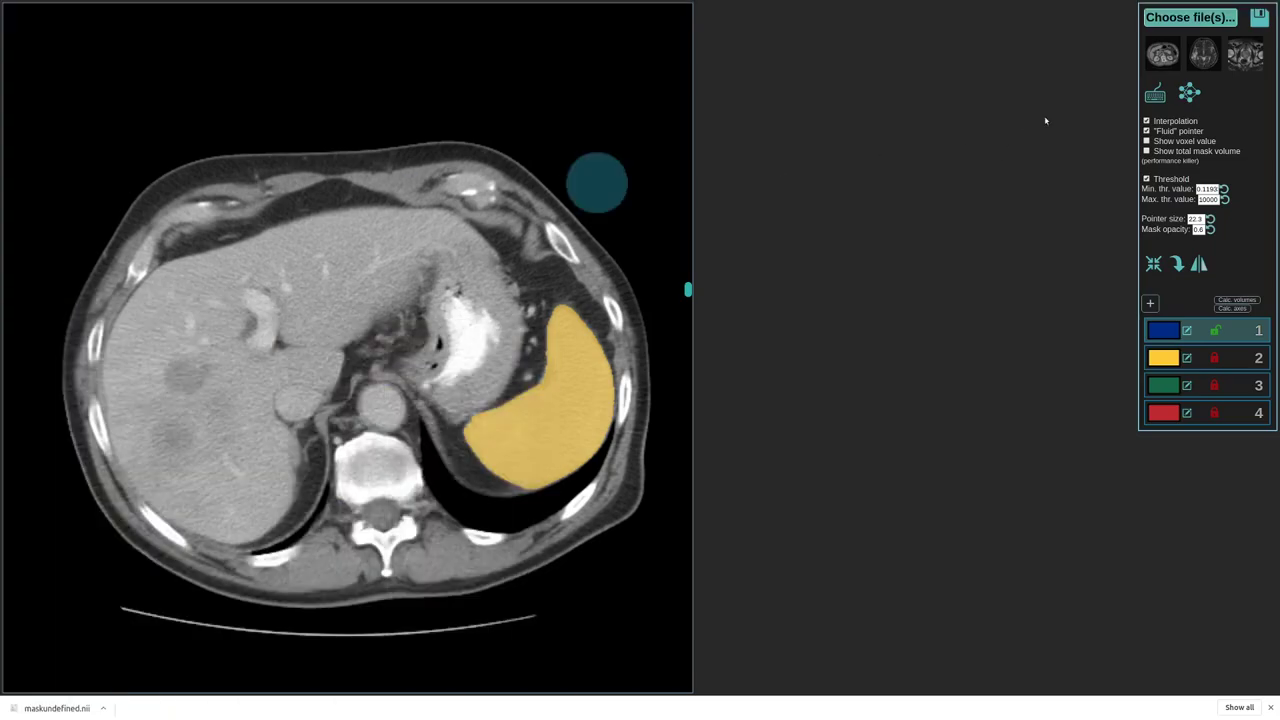
- Reload the sample abdominal CT, apply the soft-tissue window preset and browse its slices
click(1164, 51)
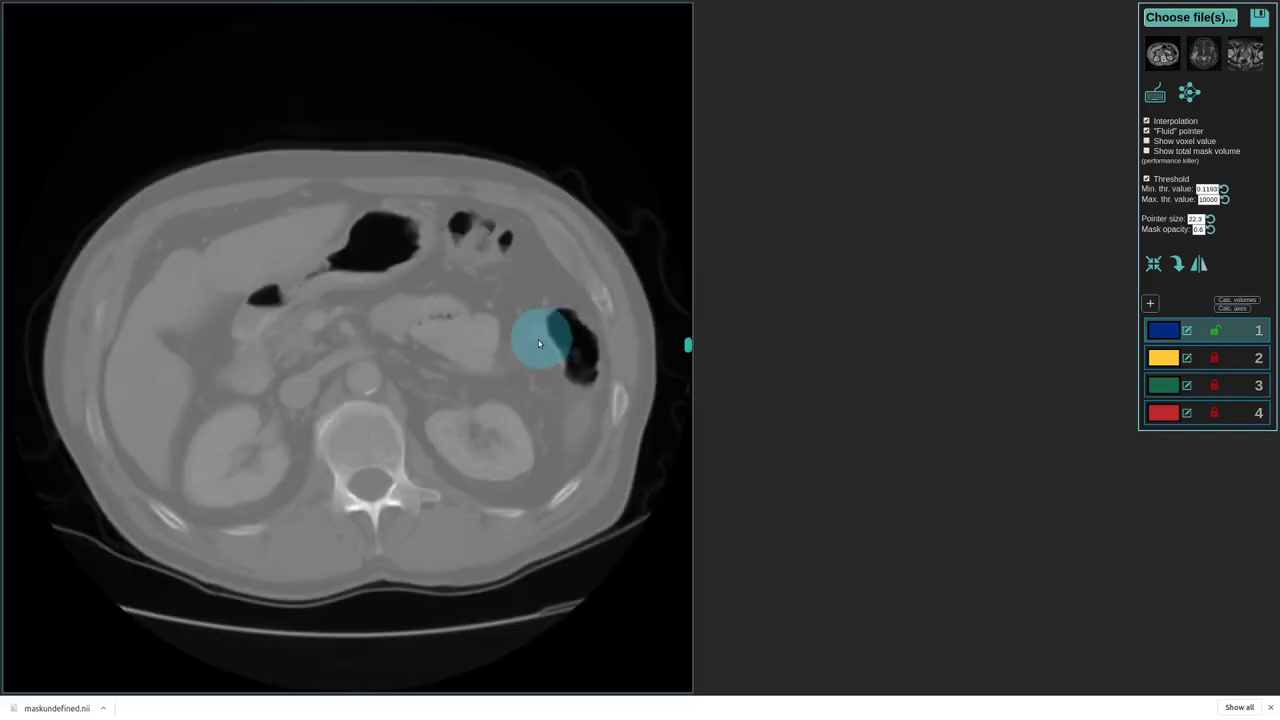
key(1)
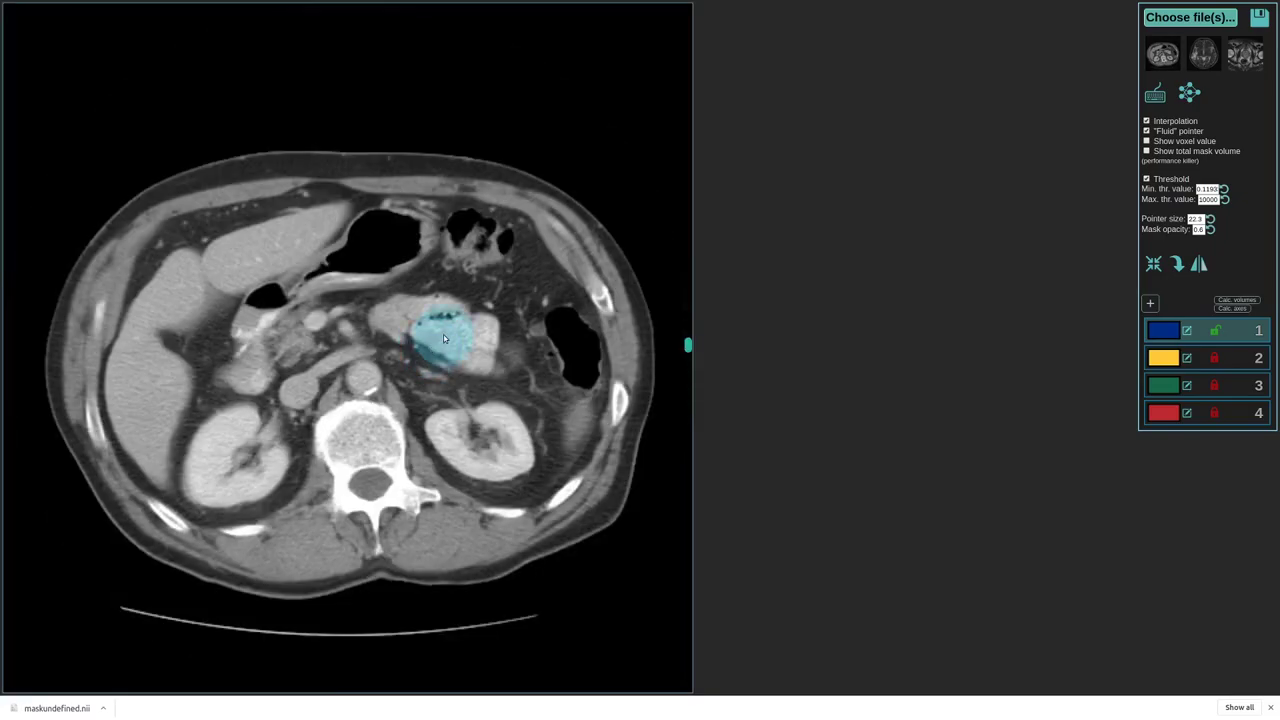
scroll(443, 350, up, 5)
scroll(446, 353, down, 6)
scroll(443, 343, up, 5)
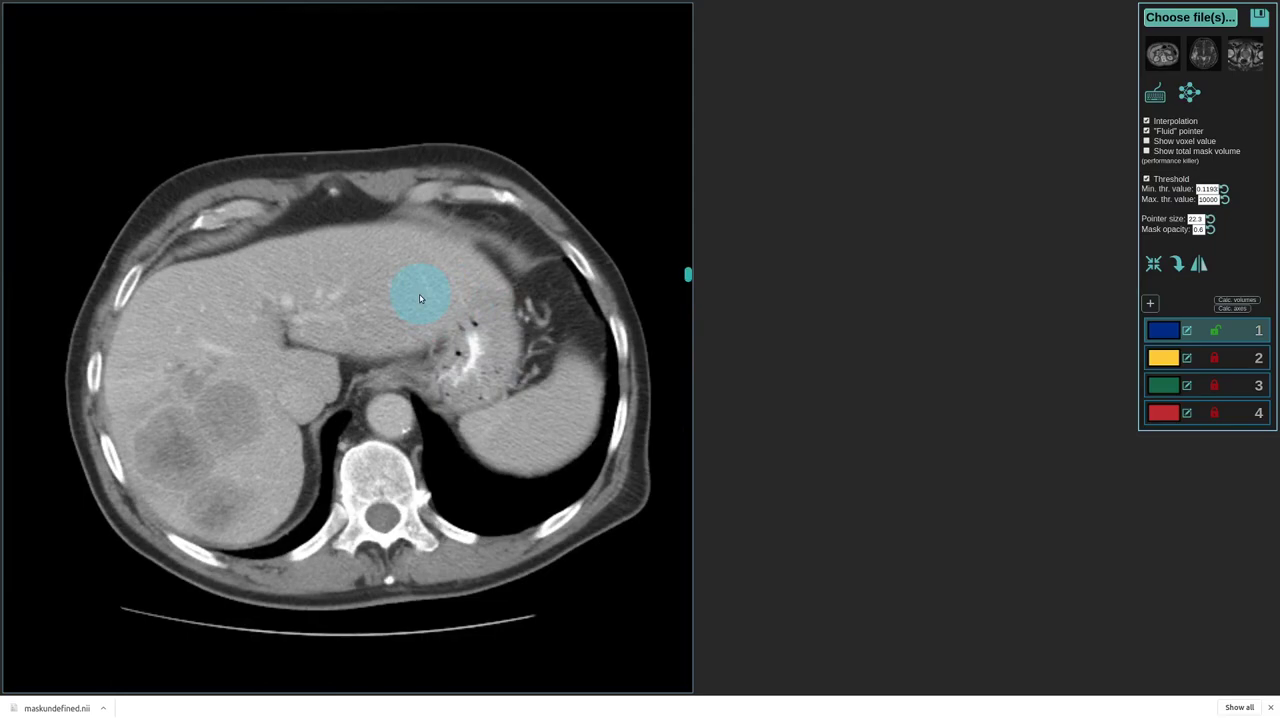
scroll(414, 309, down, 6)
- Load maskundefined.nii from the demo medseg folder onto the CT as a mask
key(alt+Tab)
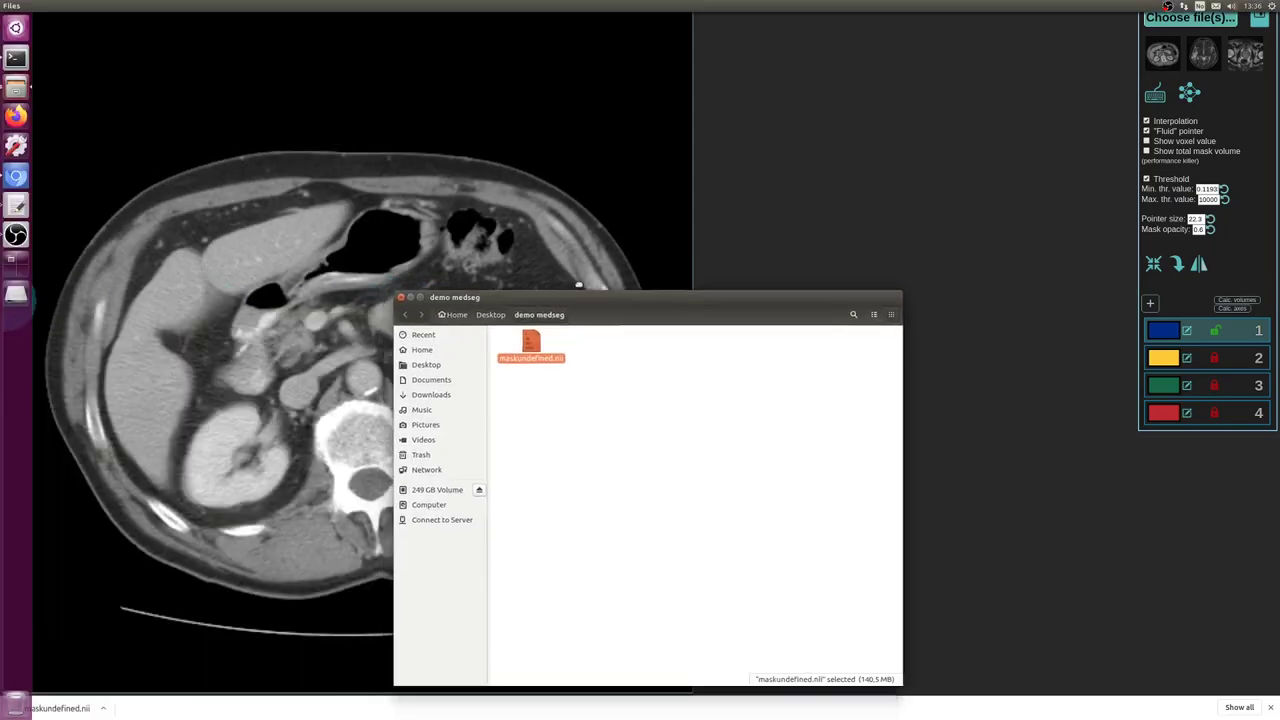
drag(557, 297, 920, 204)
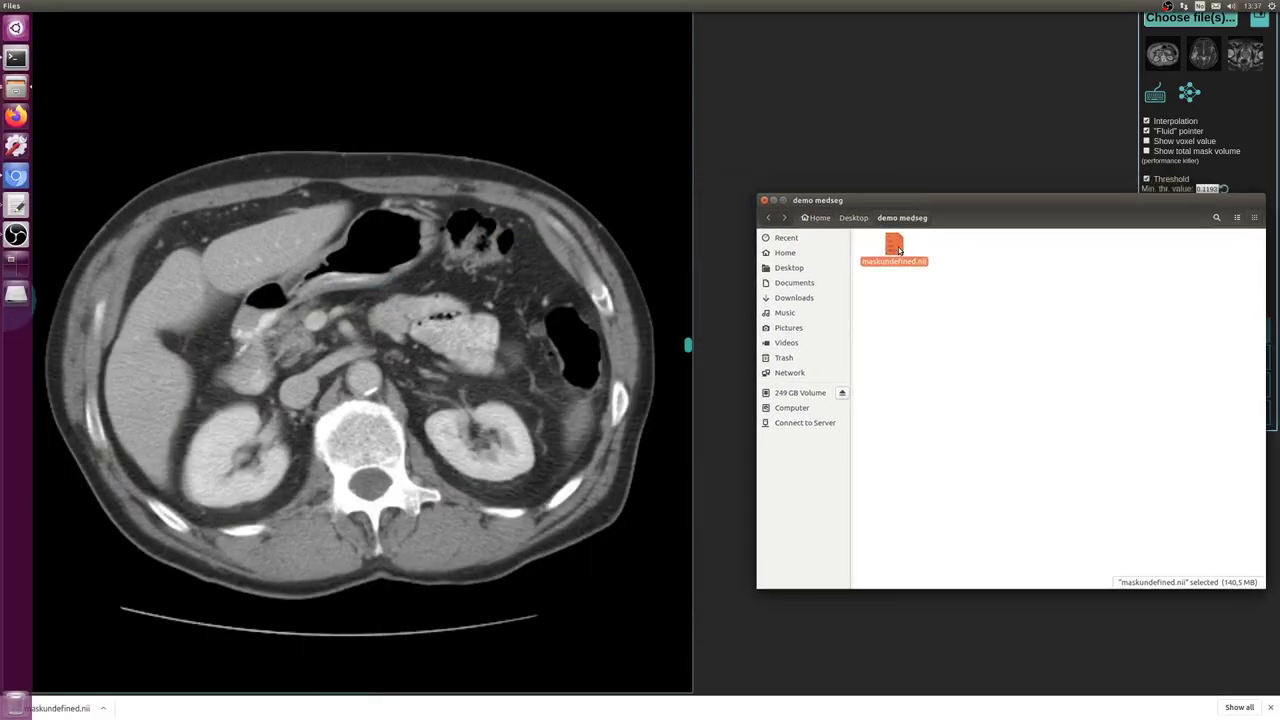
drag(898, 250, 459, 282)
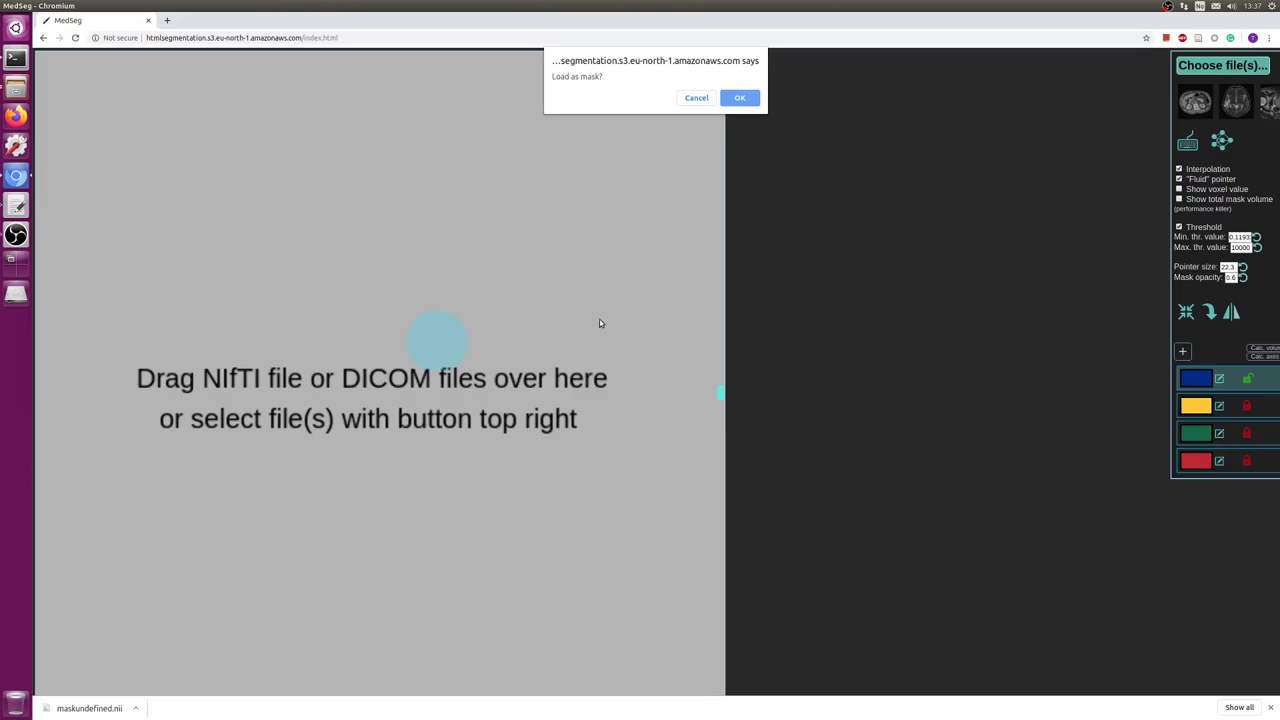
click(740, 101)
- Examine the reloaded masks on the axial slices from the upper liver down to the pelvis
scroll(549, 366, up, 5)
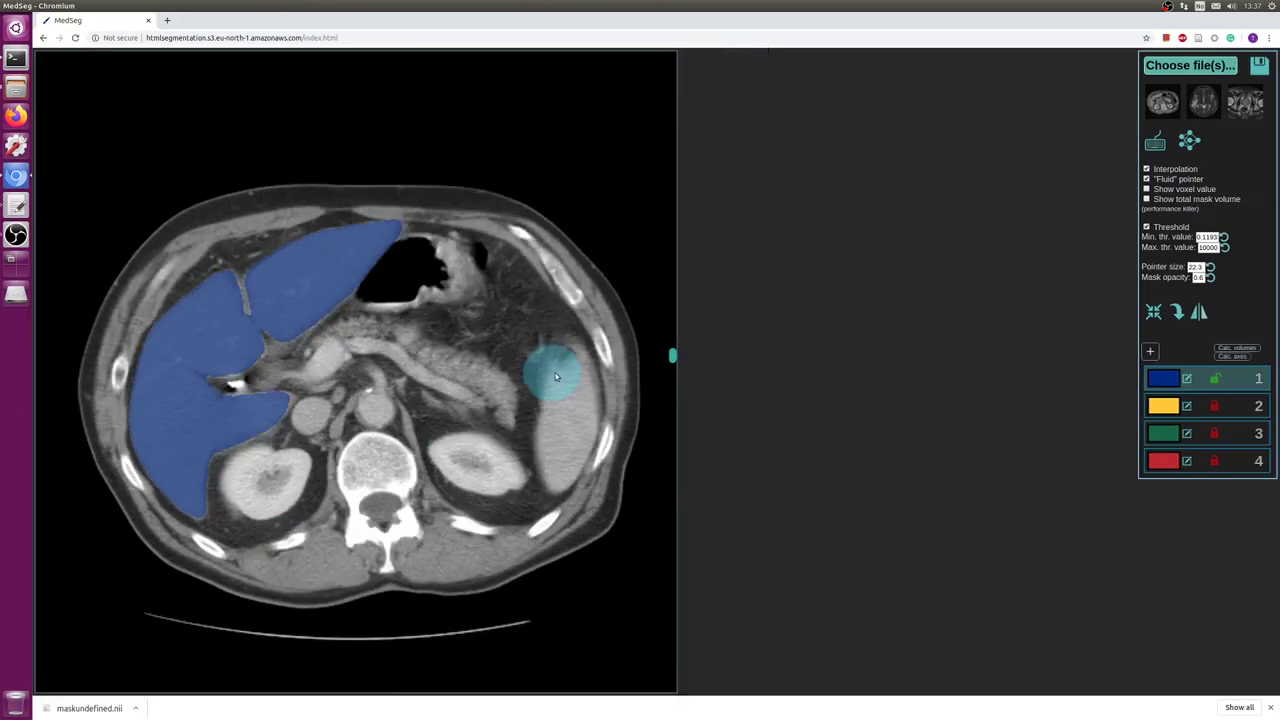
scroll(588, 383, up, 6)
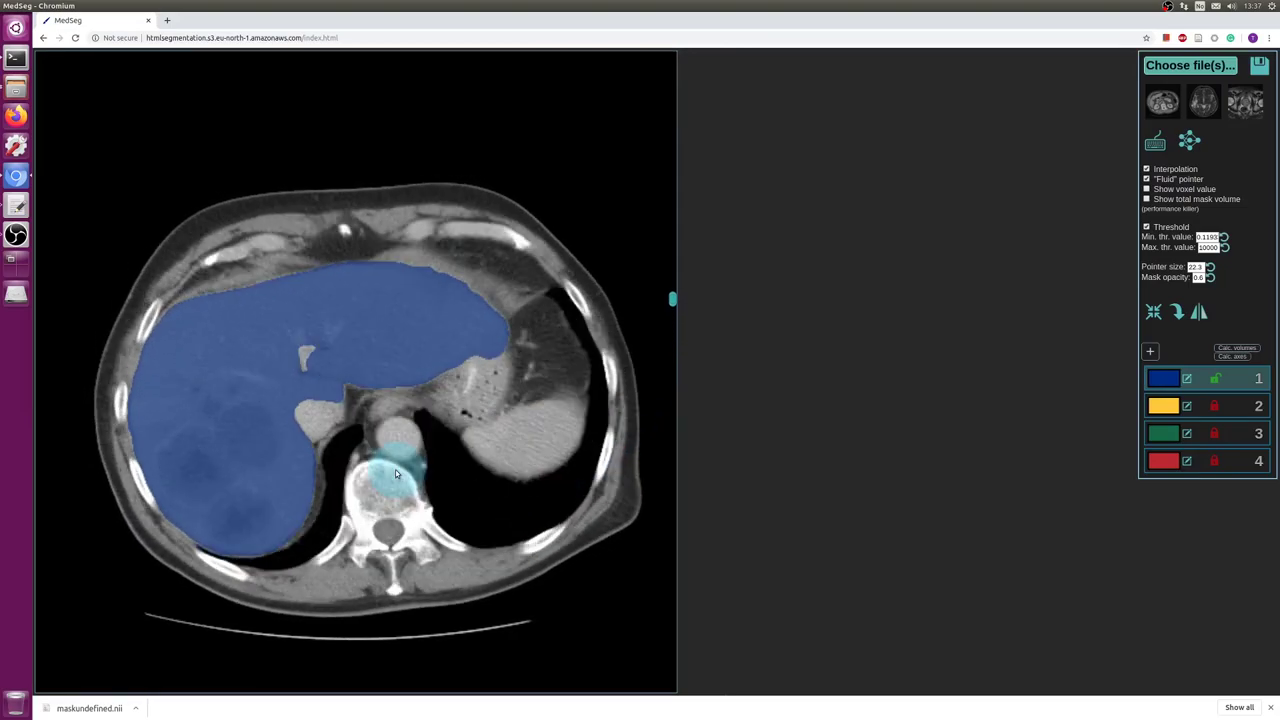
scroll(386, 498, down, 10)
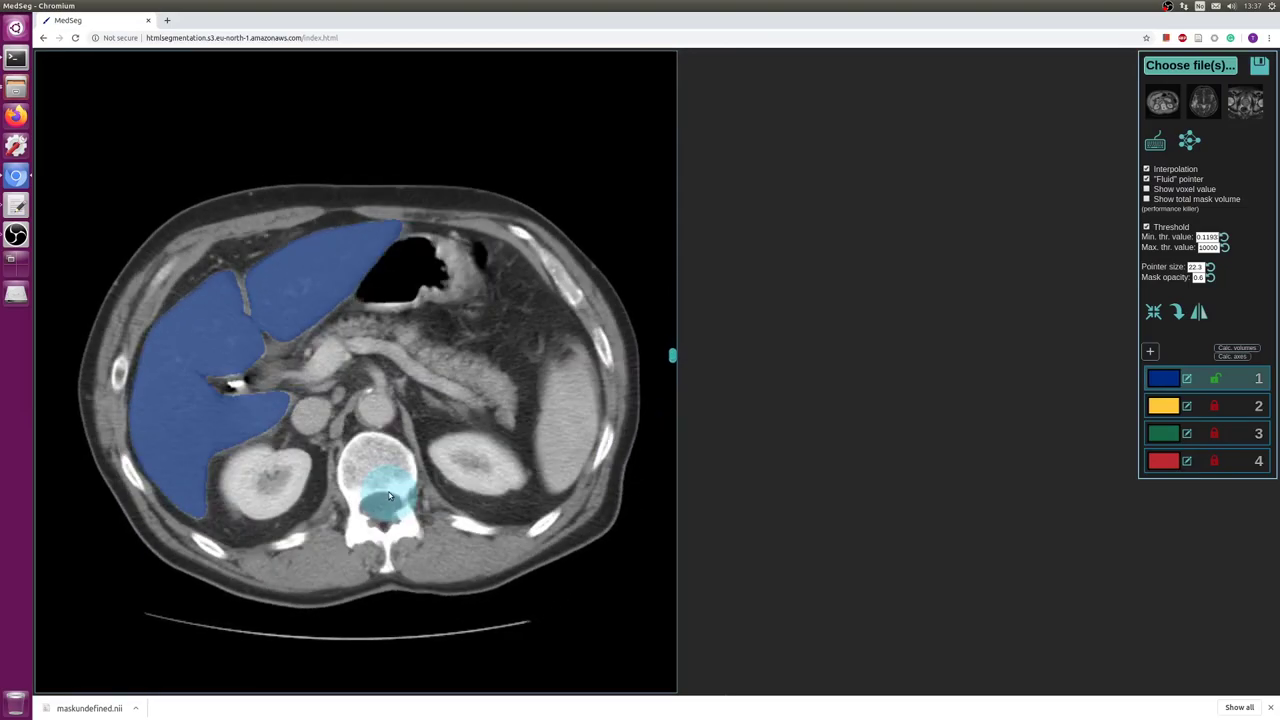
scroll(388, 494, down, 8)
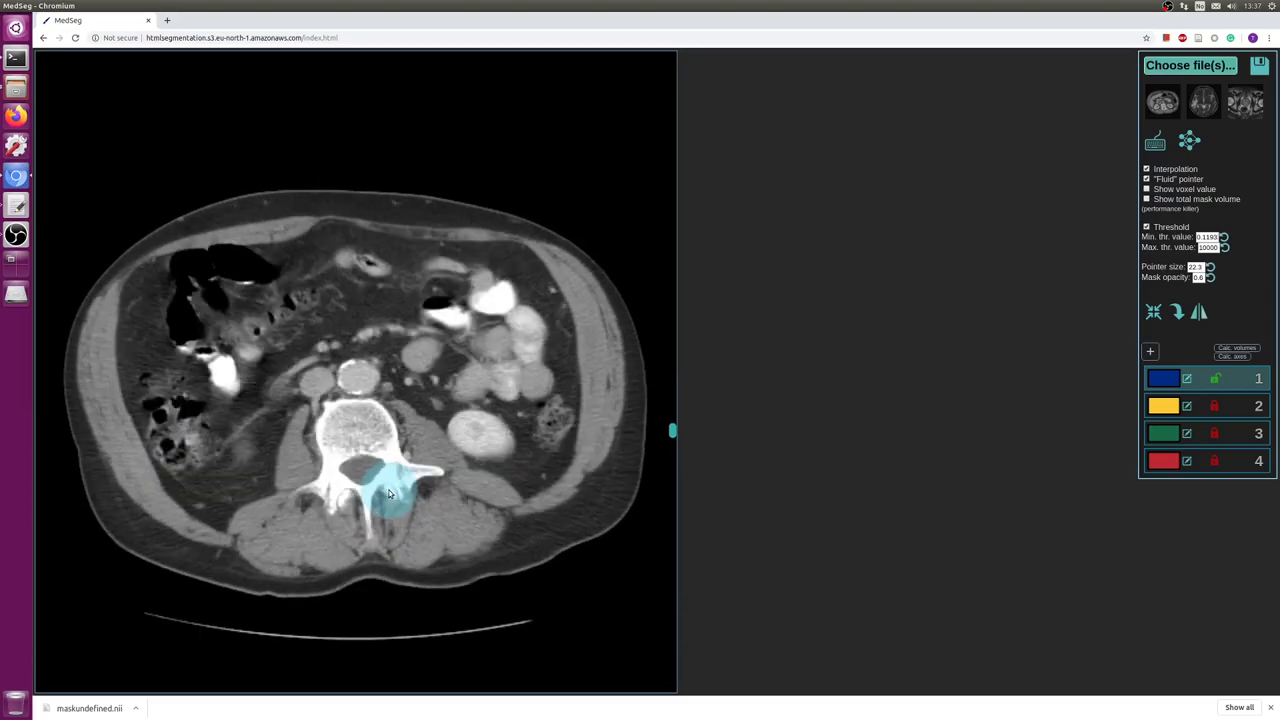
scroll(400, 472, down, 5)
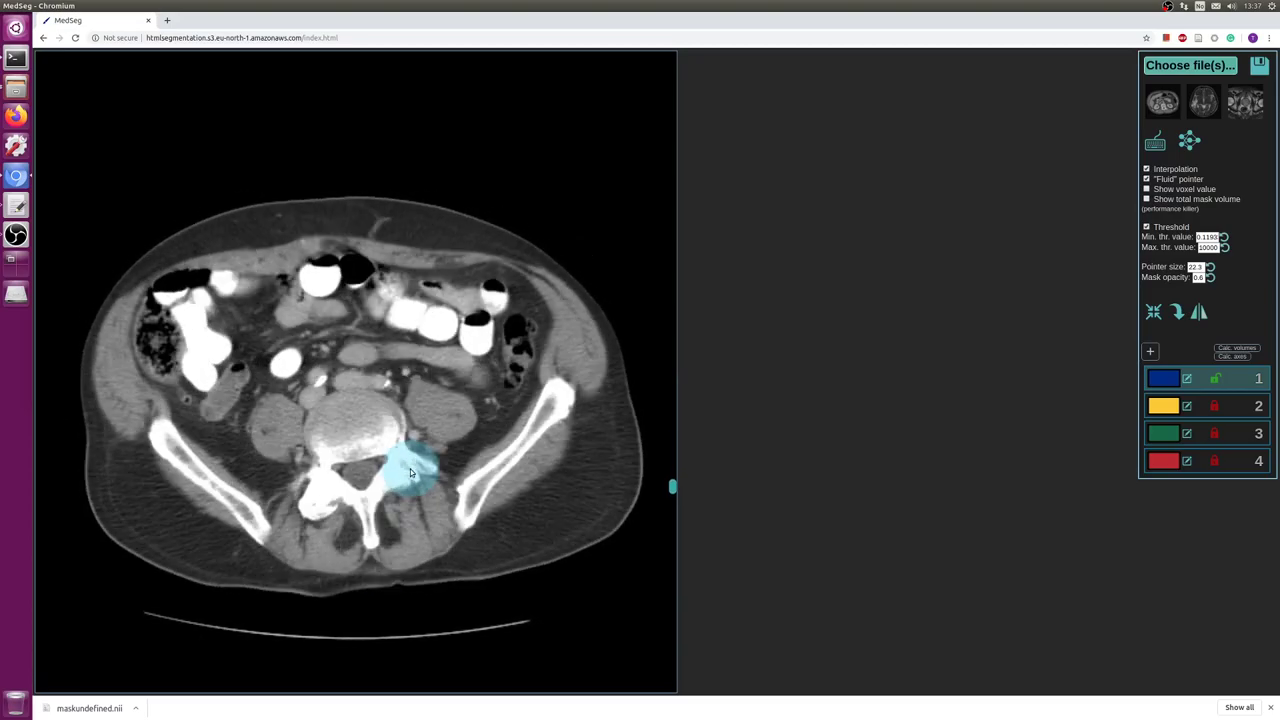
scroll(410, 472, up, 7)
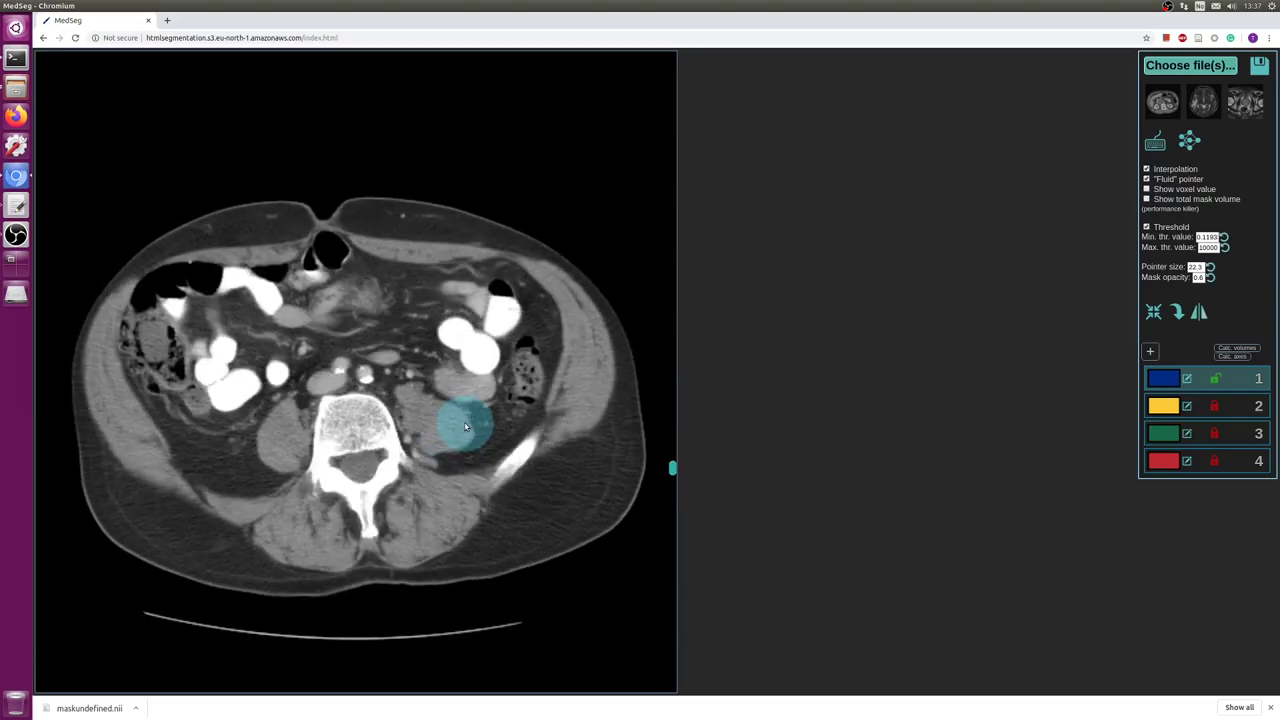
scroll(451, 430, up, 9)
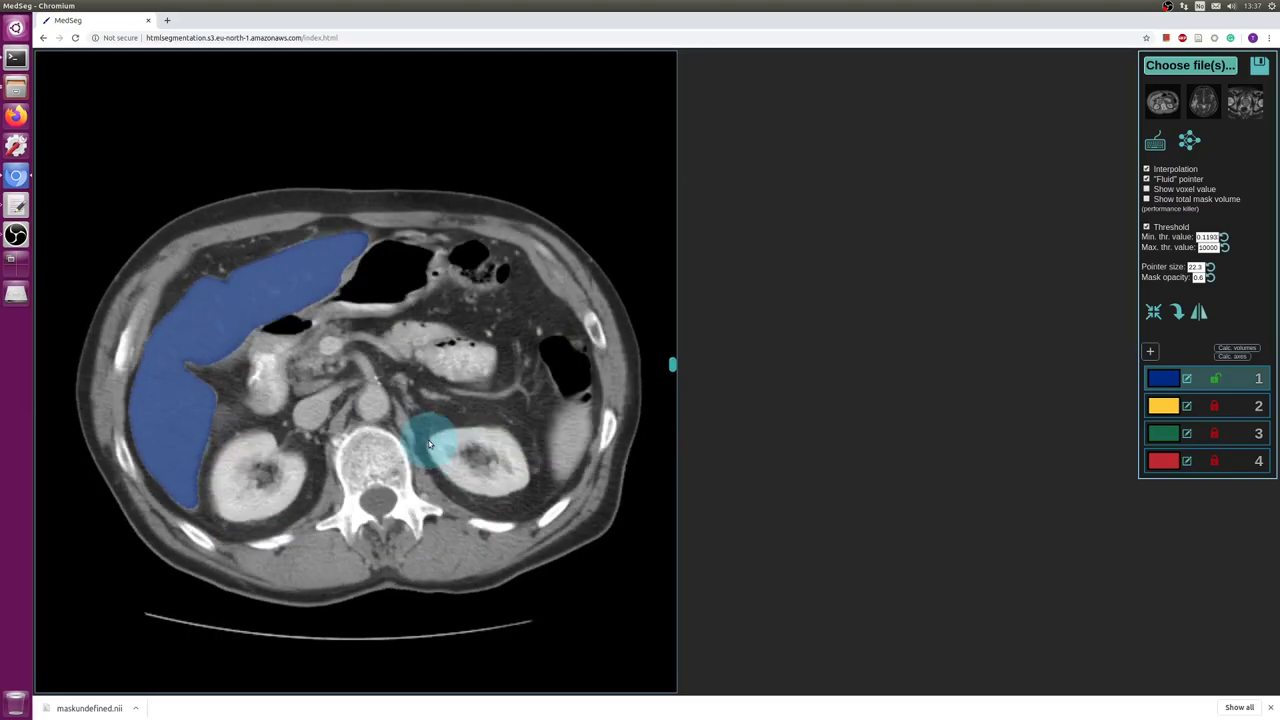
scroll(417, 440, up, 9)
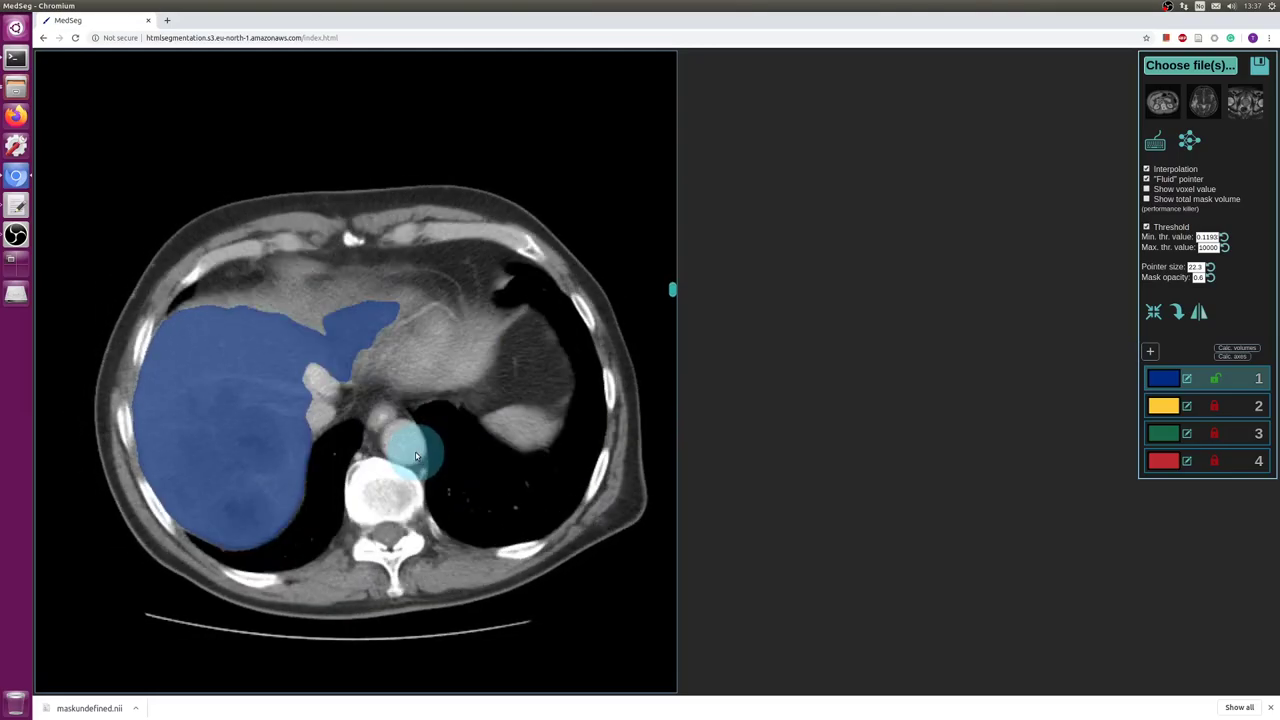
scroll(416, 445, down, 3)
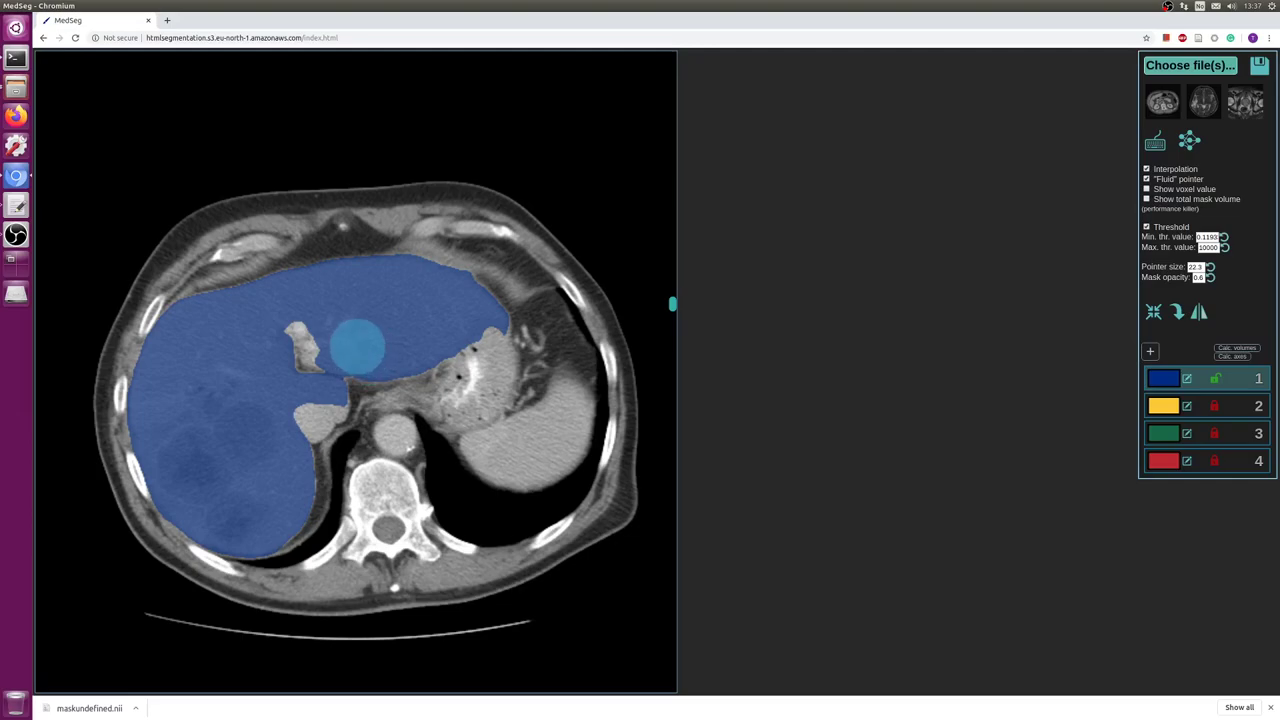
- Examine the liver, spleen and kidney masks in the coronal and sagittal views, including intermediate angles
key(Up)
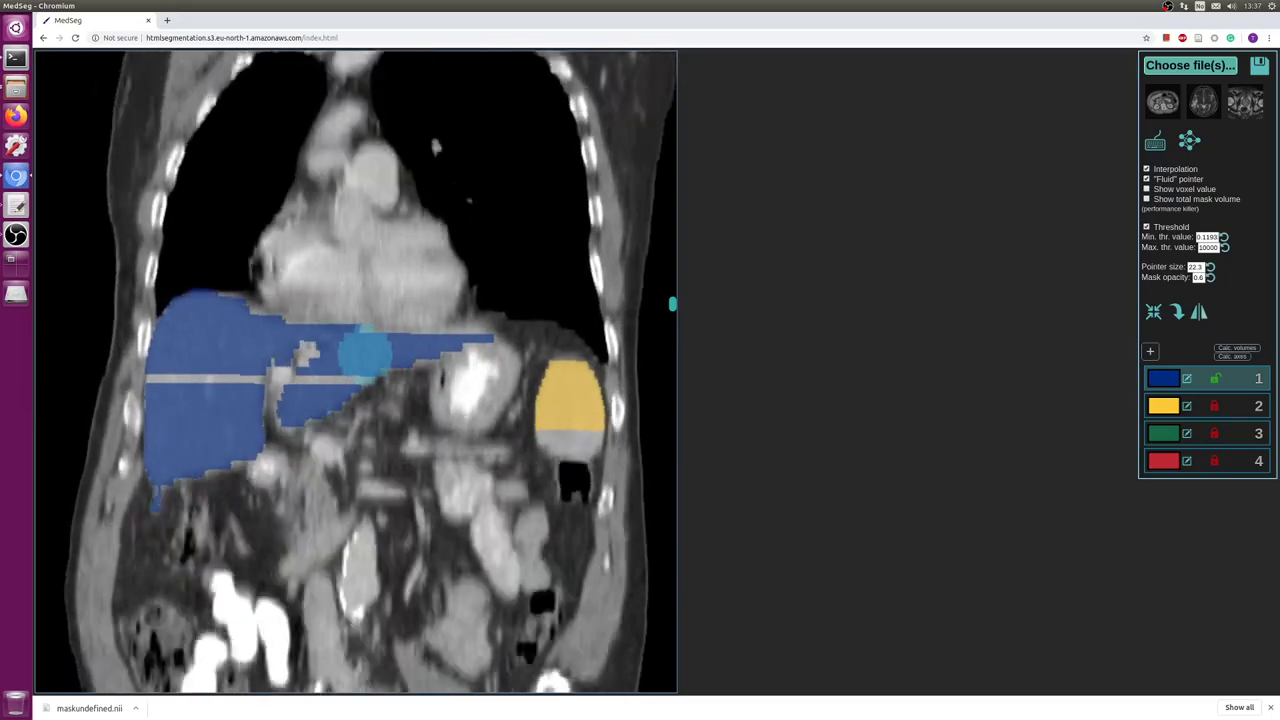
key(Right)
key(Left)
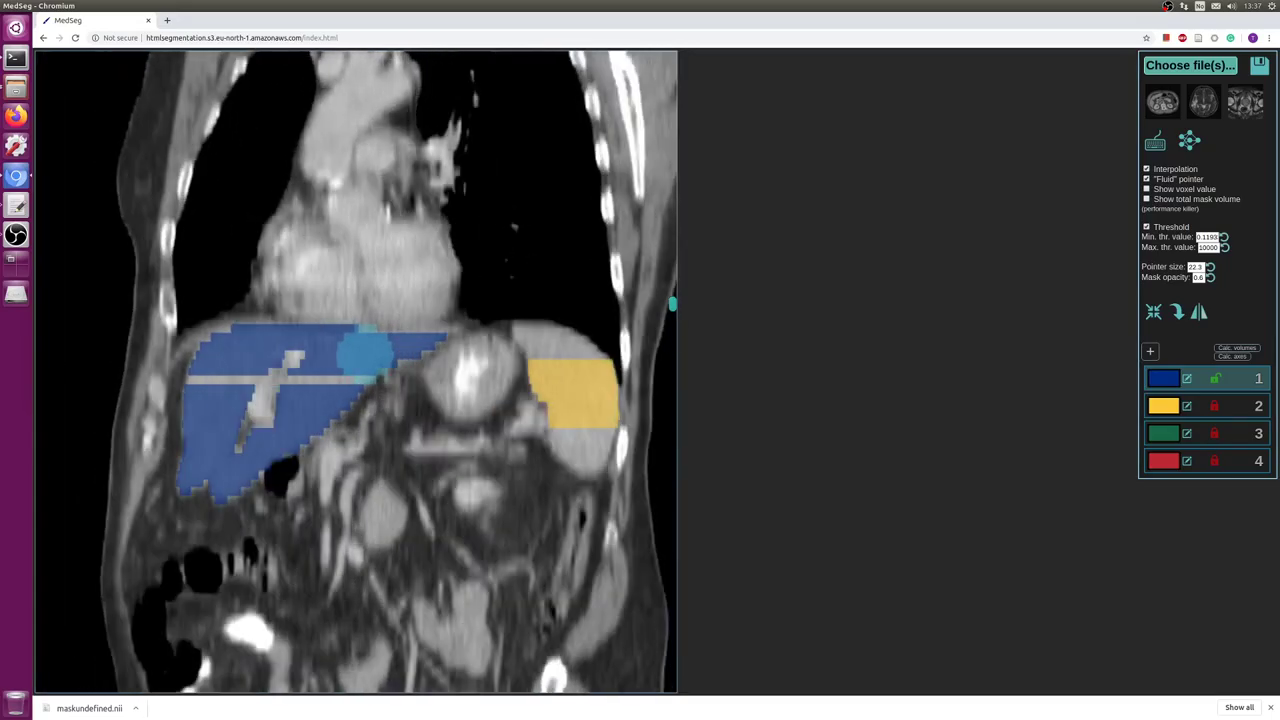
scroll(366, 350, down, 10)
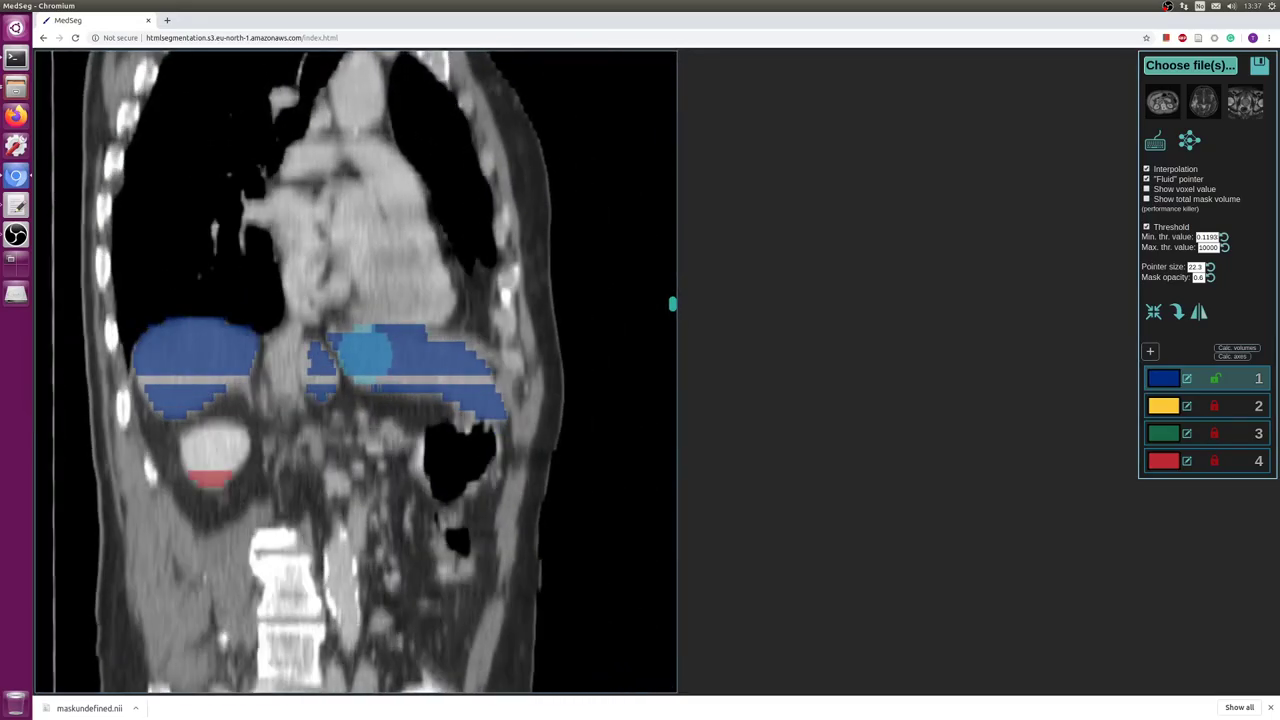
key(Right)
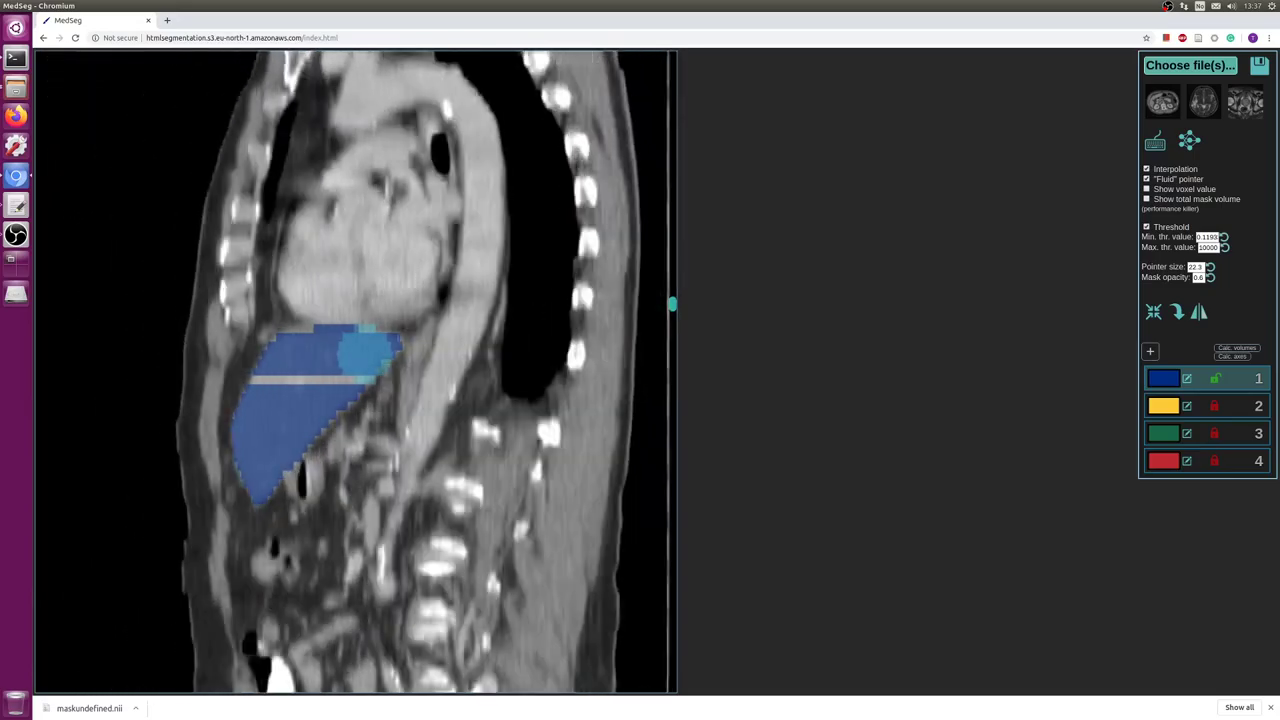
key(Left)
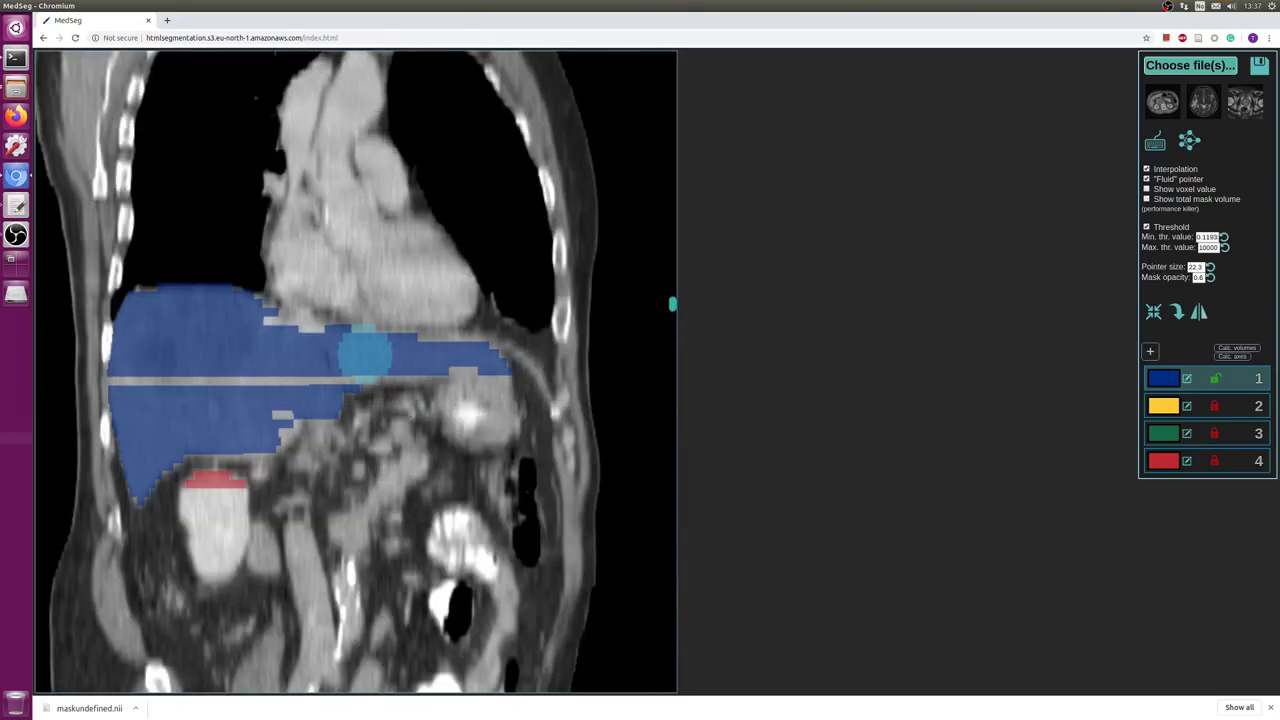
key(Left)
key(Right)
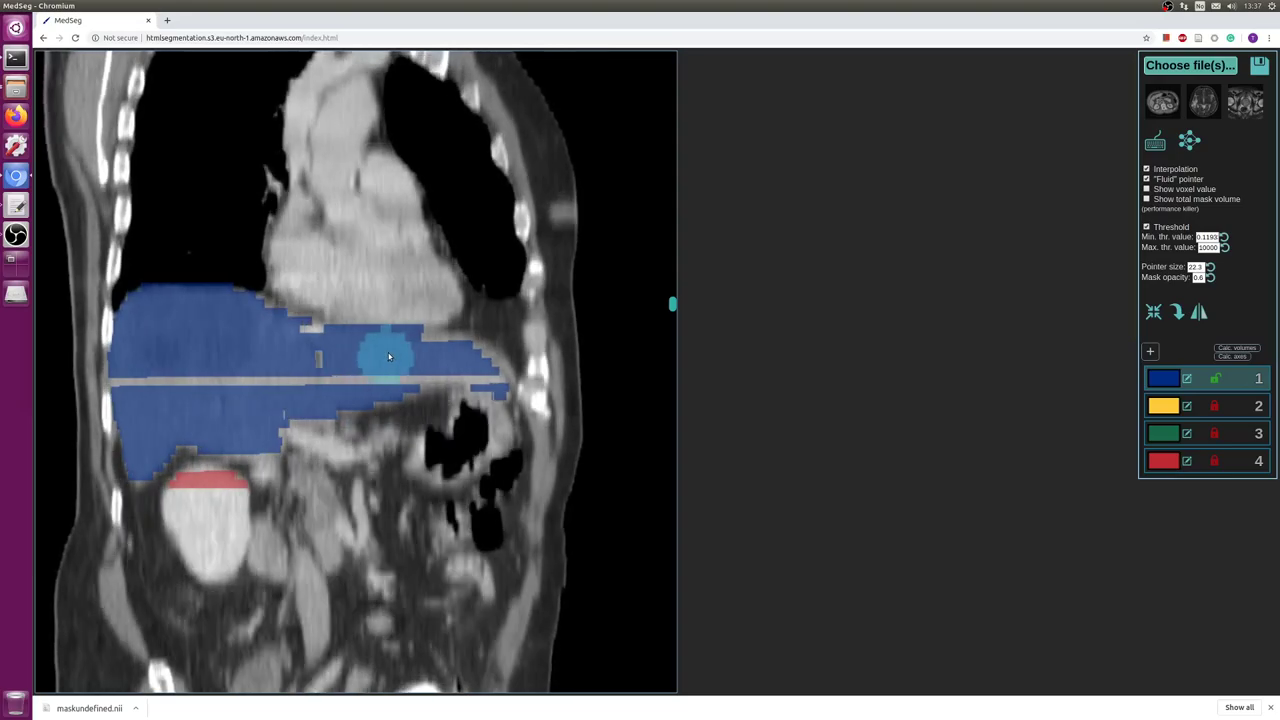
scroll(391, 315, up, 5)
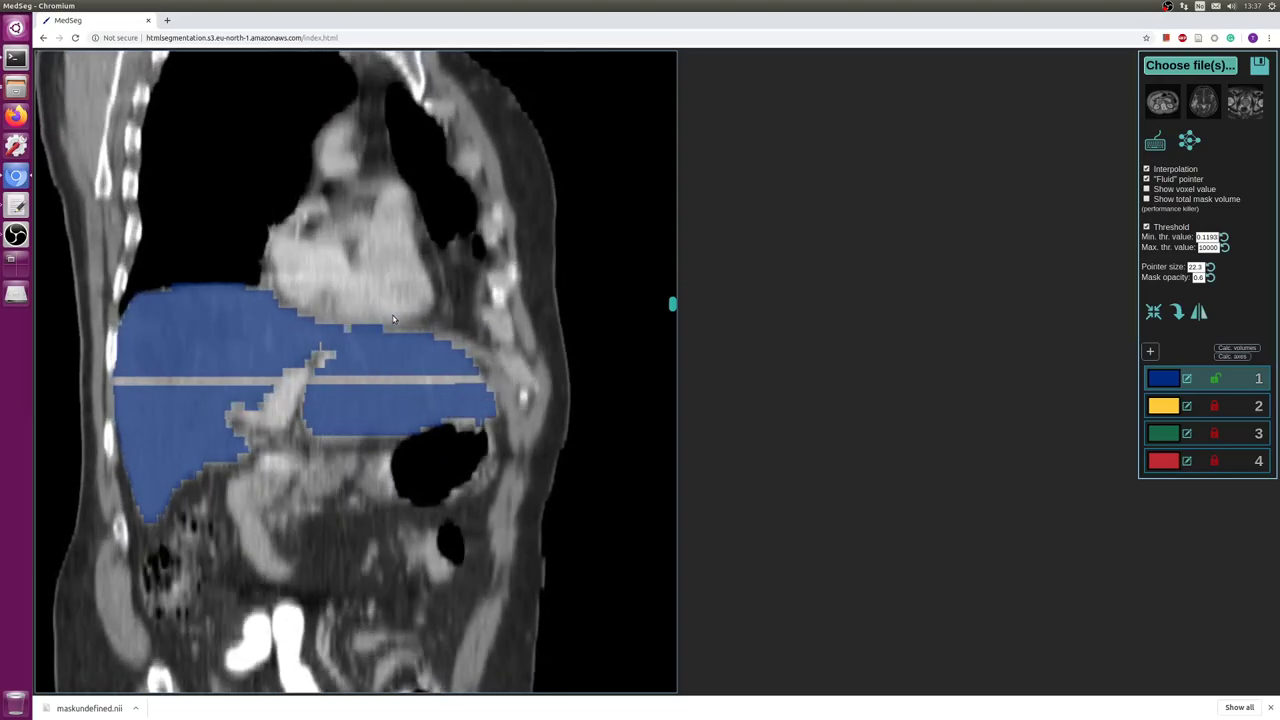
scroll(390, 319, down, 5)
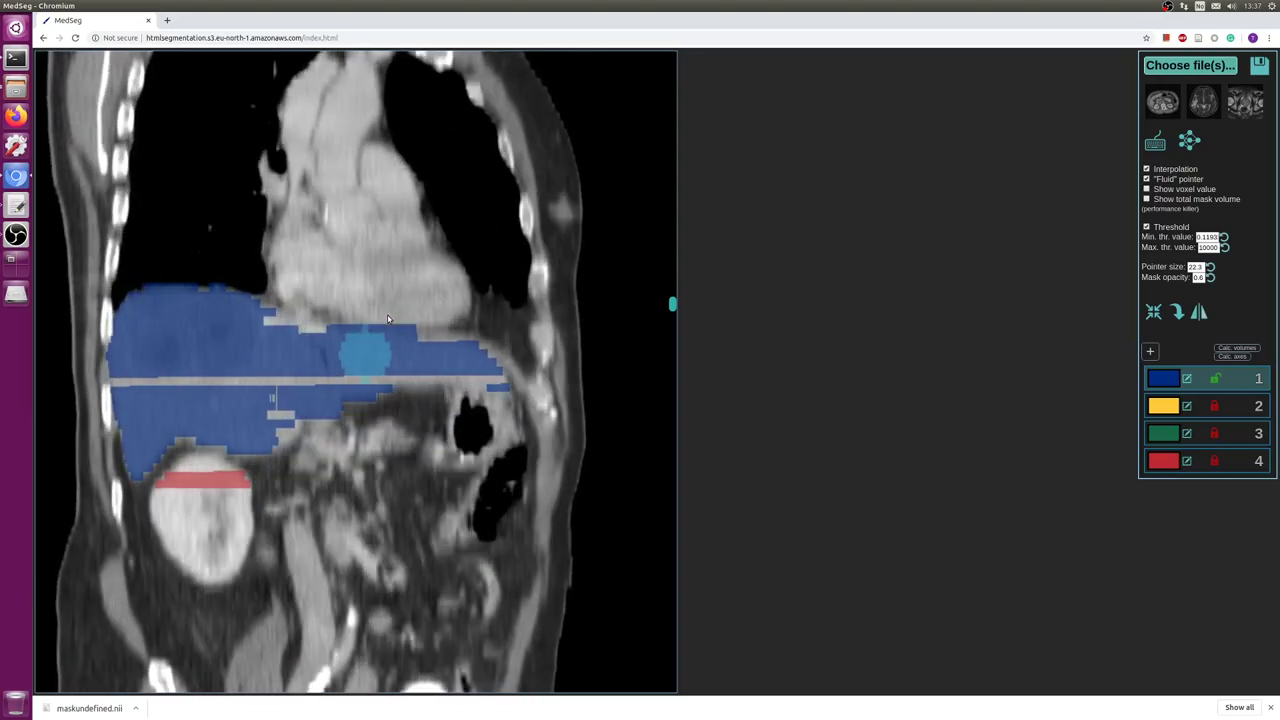
scroll(388, 319, down, 3)
- Return to the axial view and examine the masks on the slices through the liver and spleen
key(a)
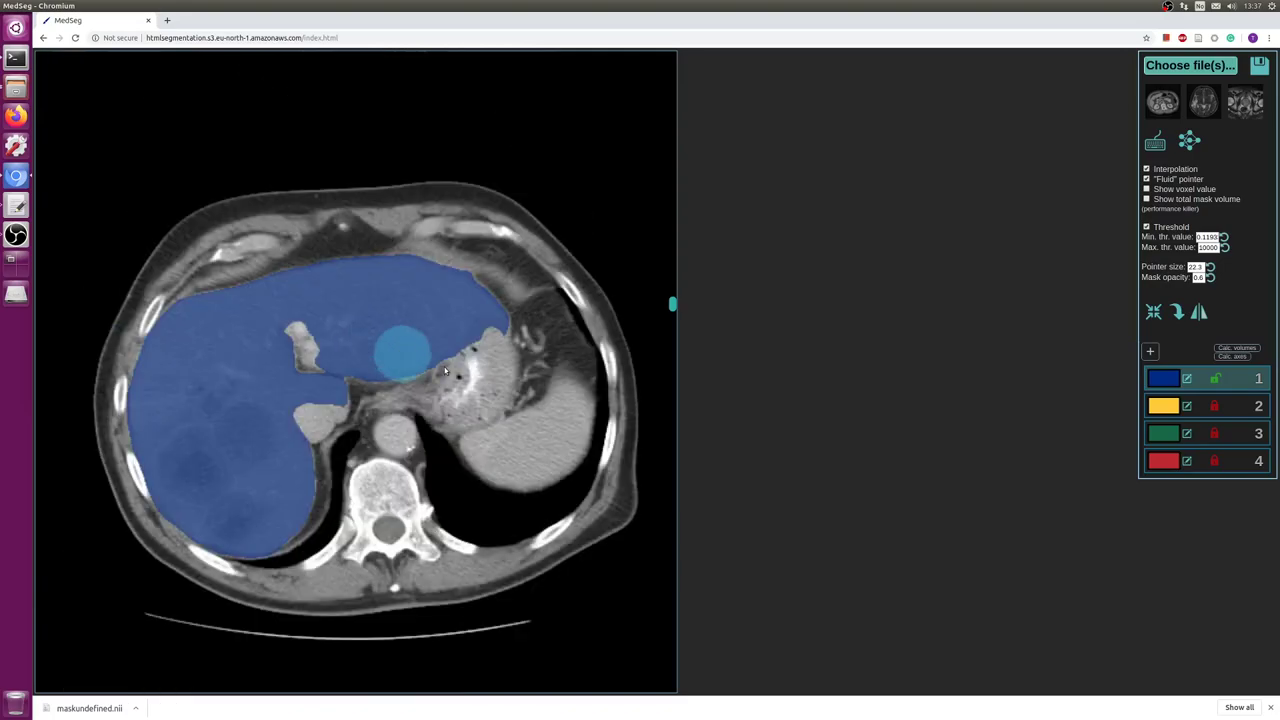
scroll(429, 367, up, 5)
scroll(429, 367, down, 8)
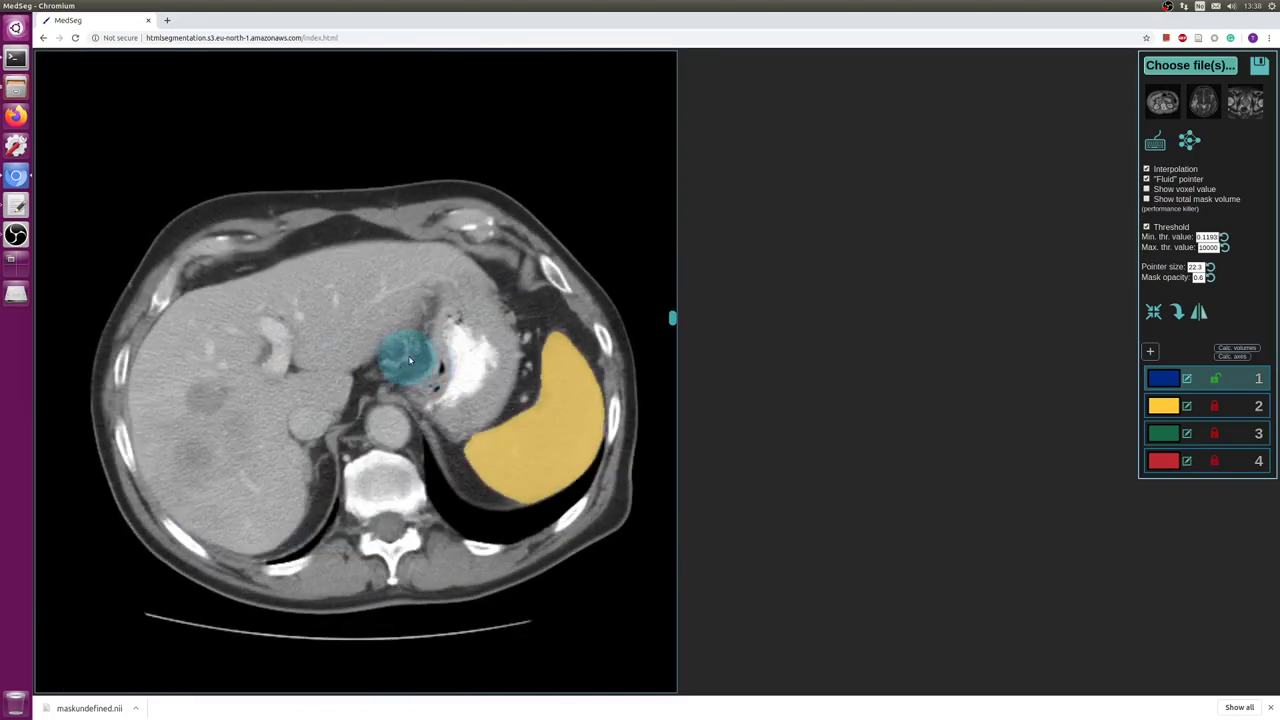
scroll(409, 358, up, 2)
scroll(409, 356, down, 2)
scroll(409, 356, up, 1)
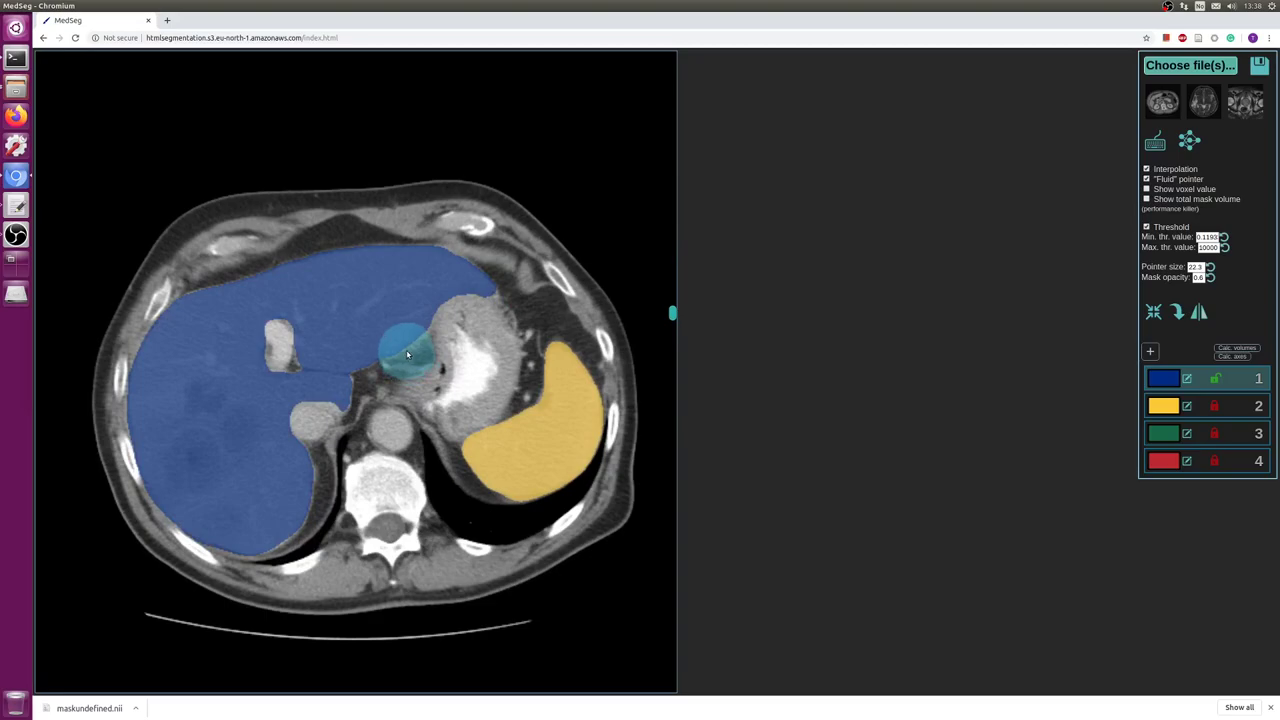